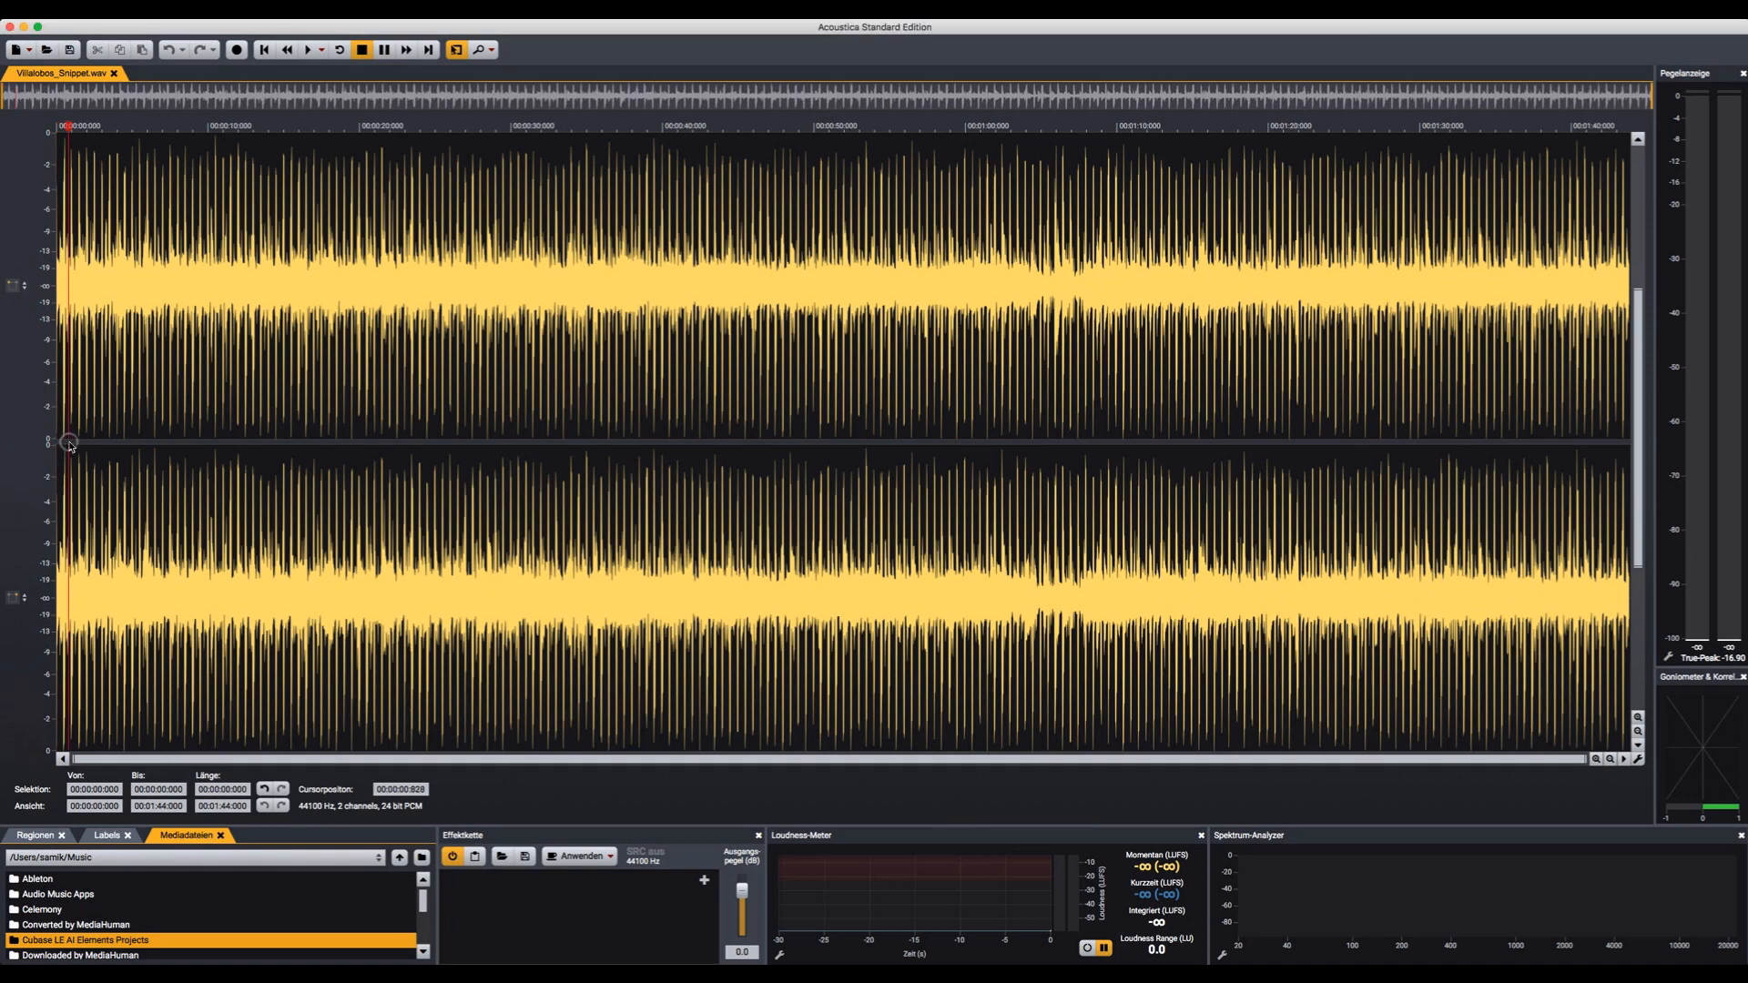
Play the Villalobos_Snippet.wav recording and open the Remix tool for it
key(space)
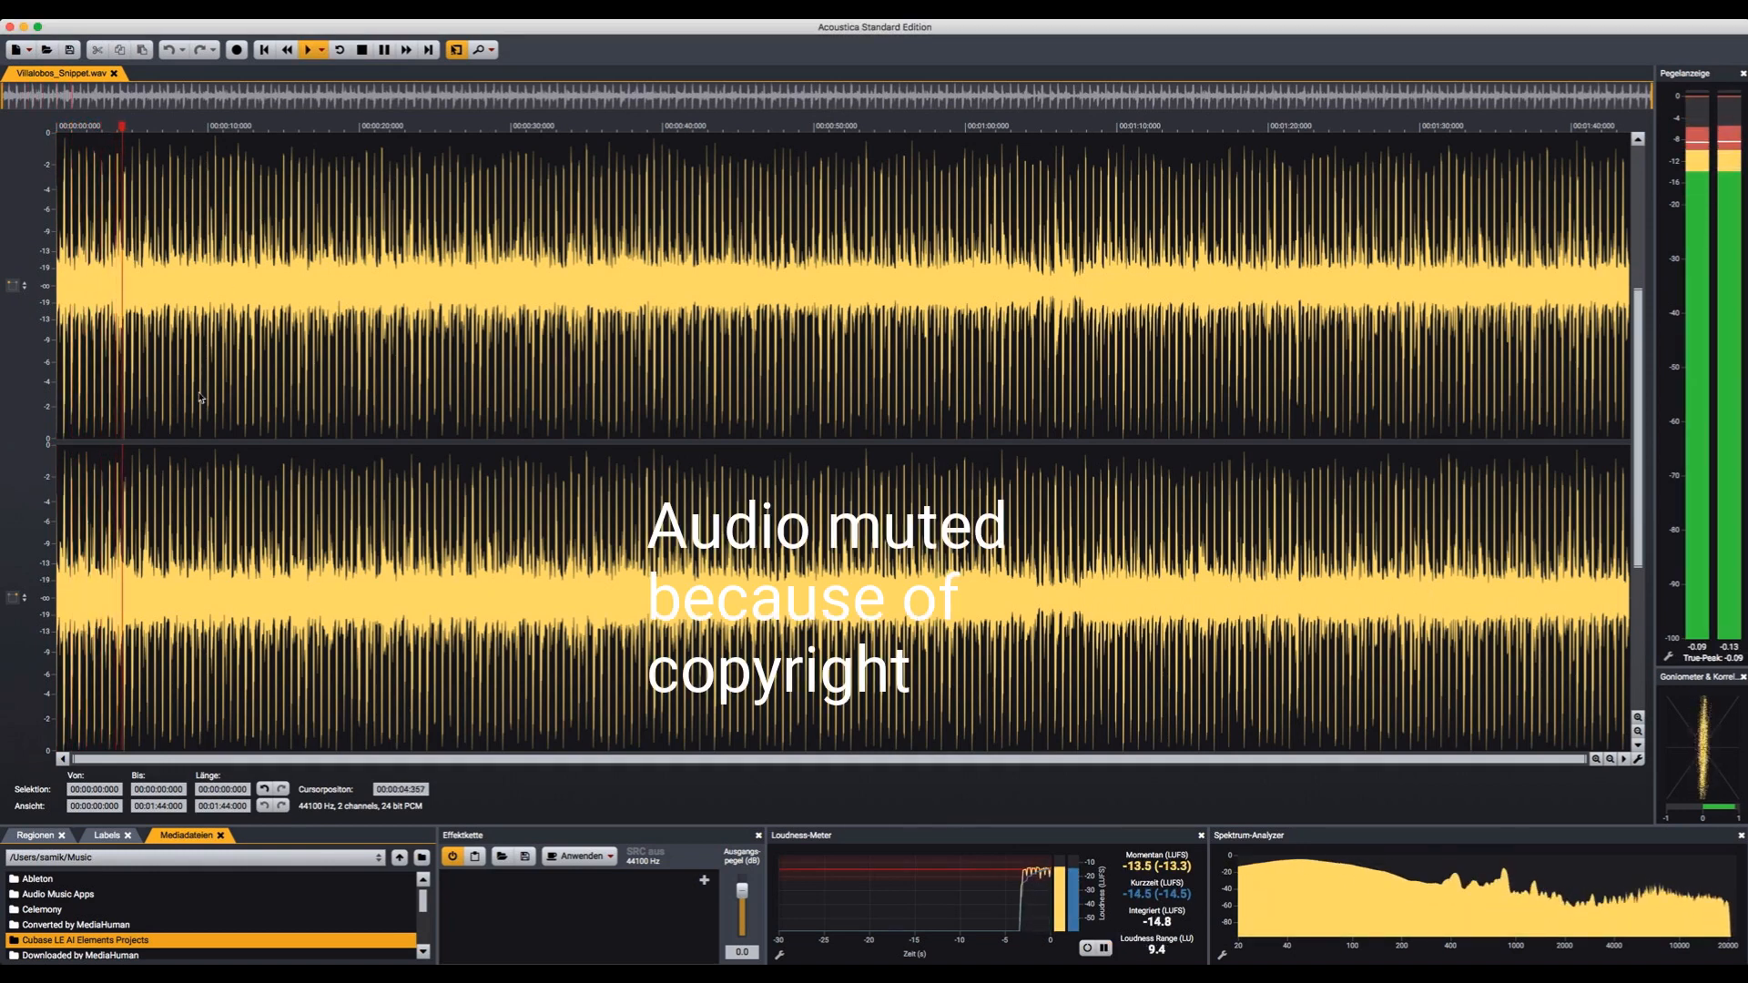
click(249, 8)
mouse_move(284, 8)
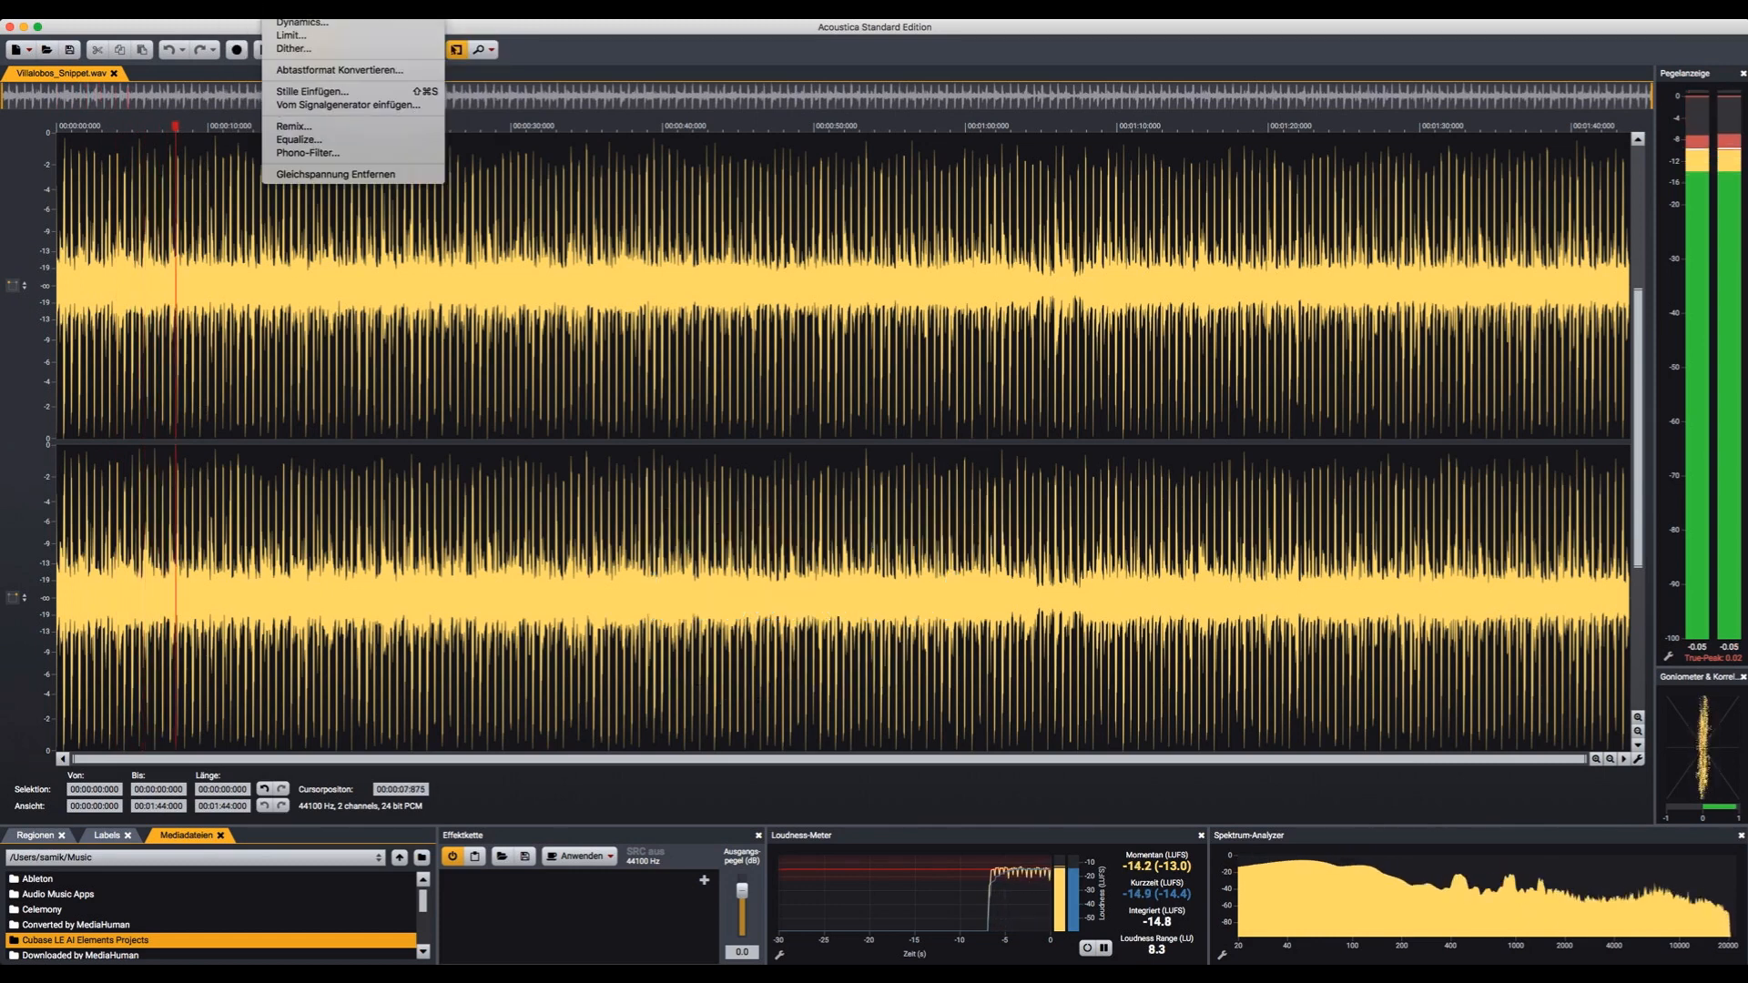
click(294, 126)
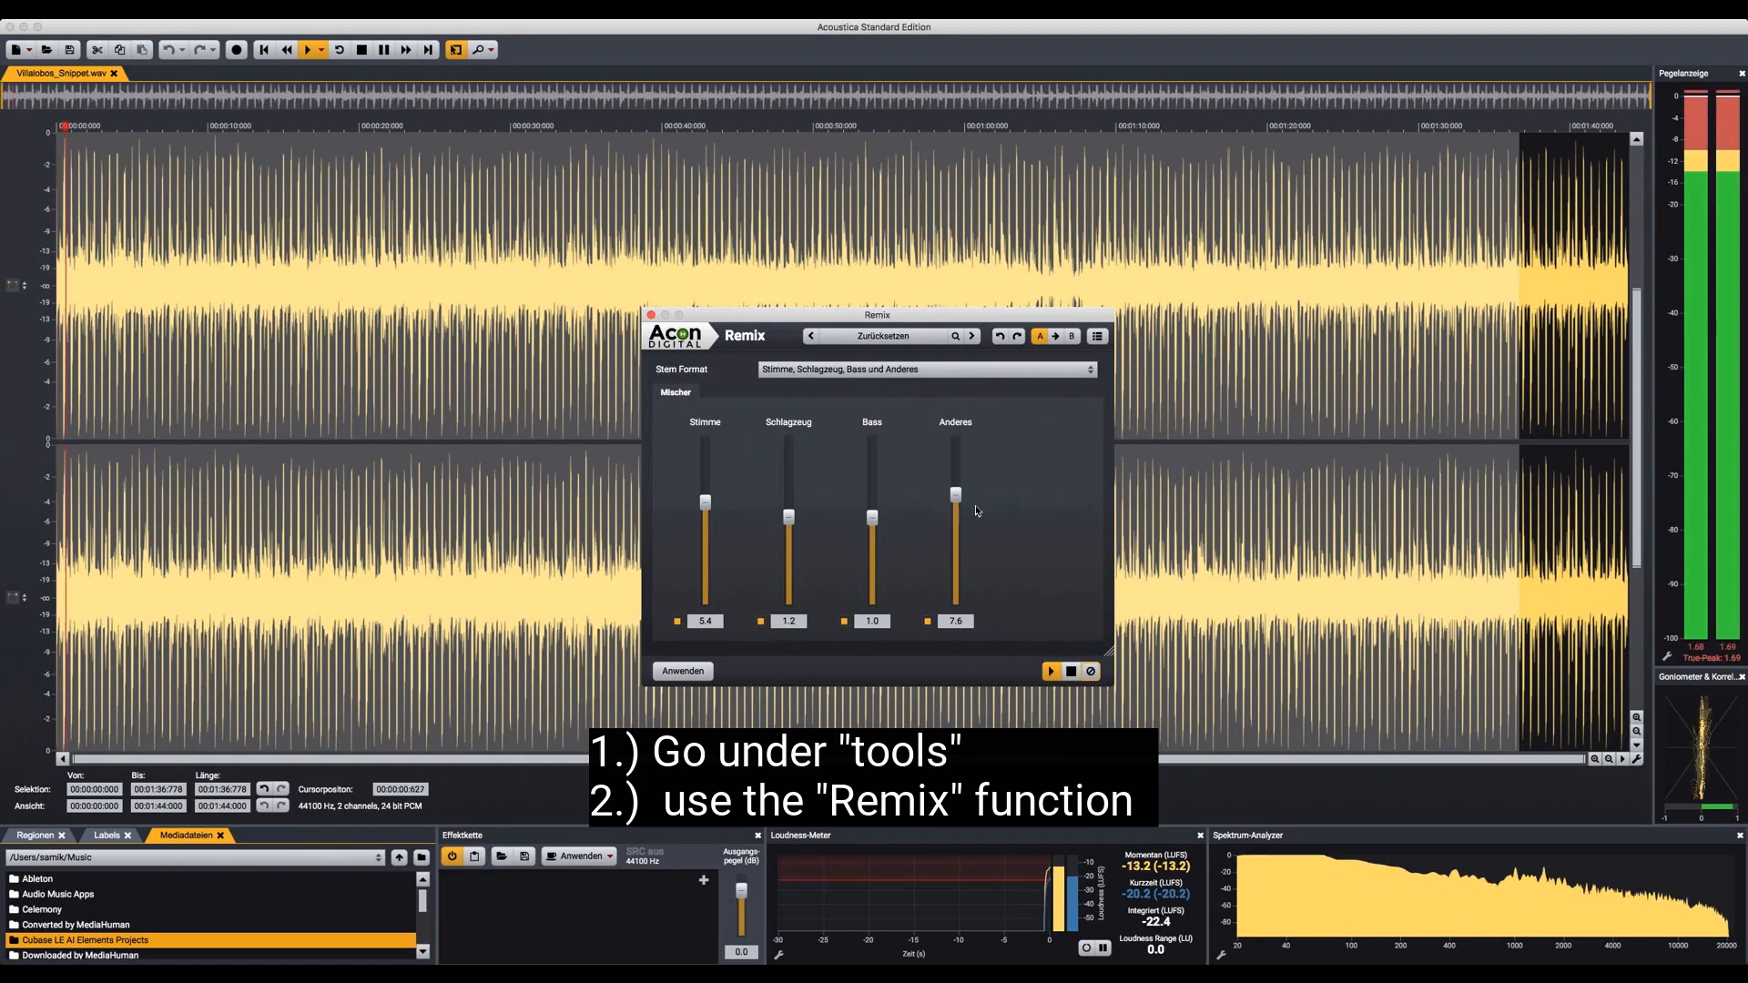
Mute the Schlagzeug, Bass and Anderes stems so that only Stimme plays in the Remix preview
click(759, 622)
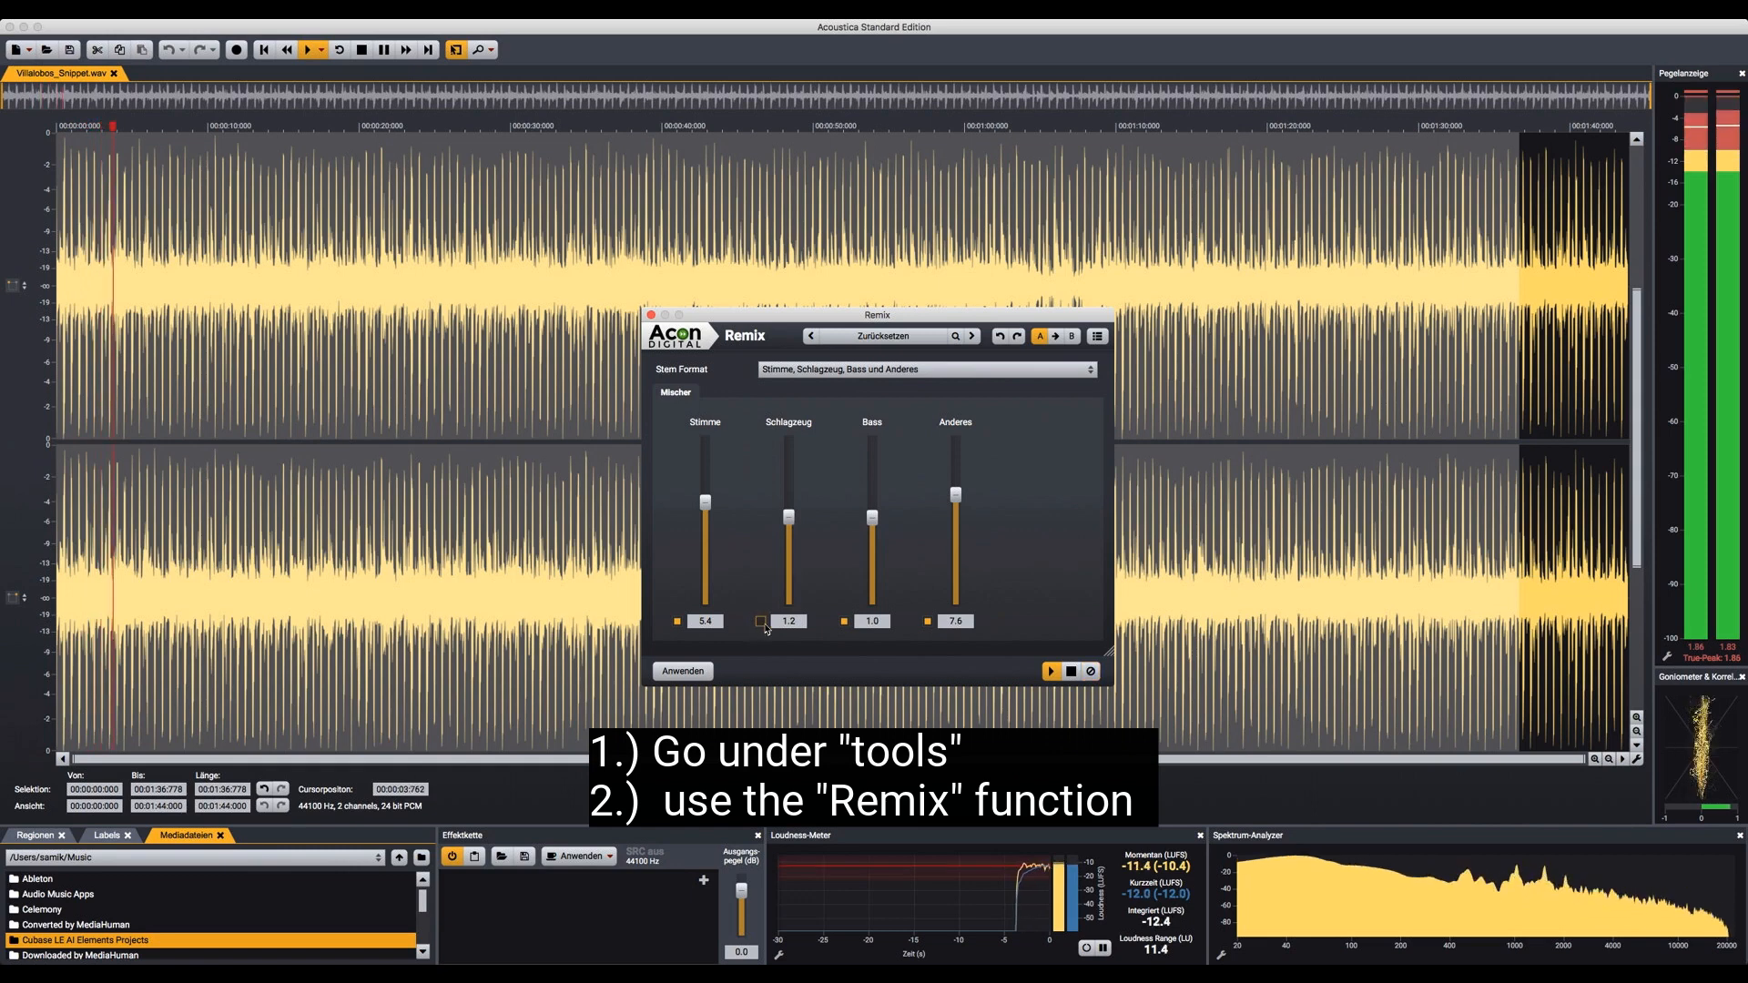
click(845, 625)
click(925, 622)
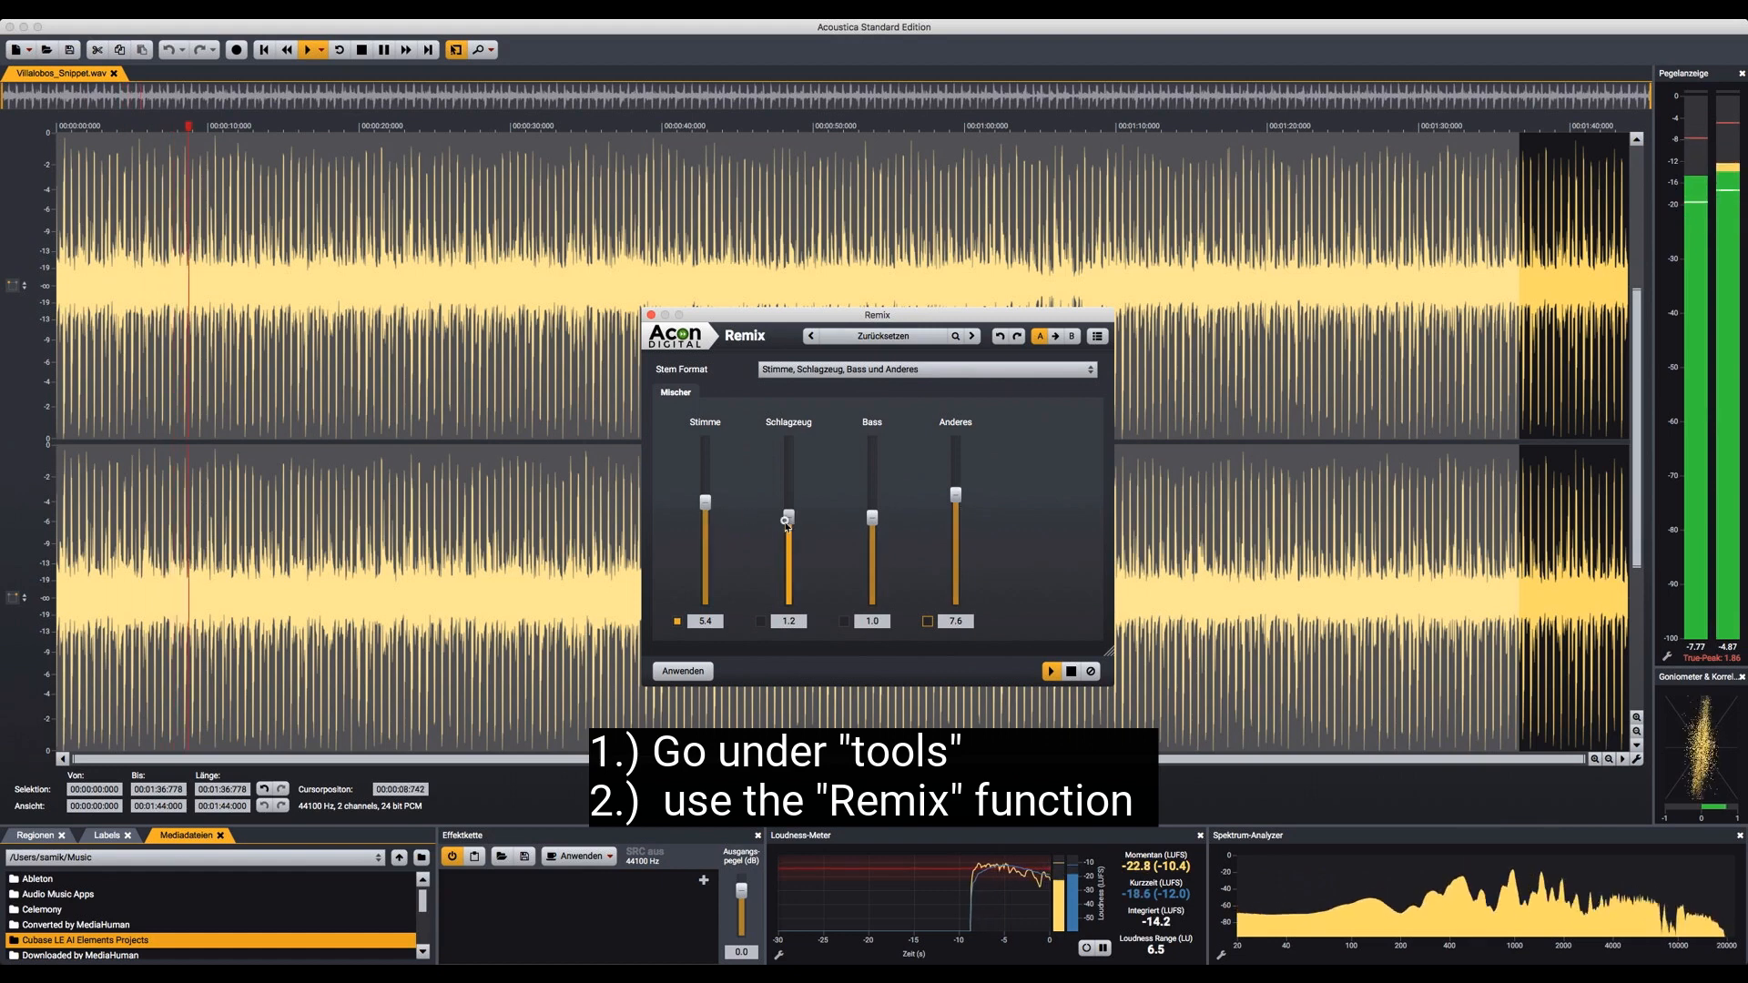
Lower the Schlagzeug, Bass and Anderes levels to -24.0 and set the Stimme level to 3.4
drag(788, 518, 788, 656)
drag(872, 517, 873, 549)
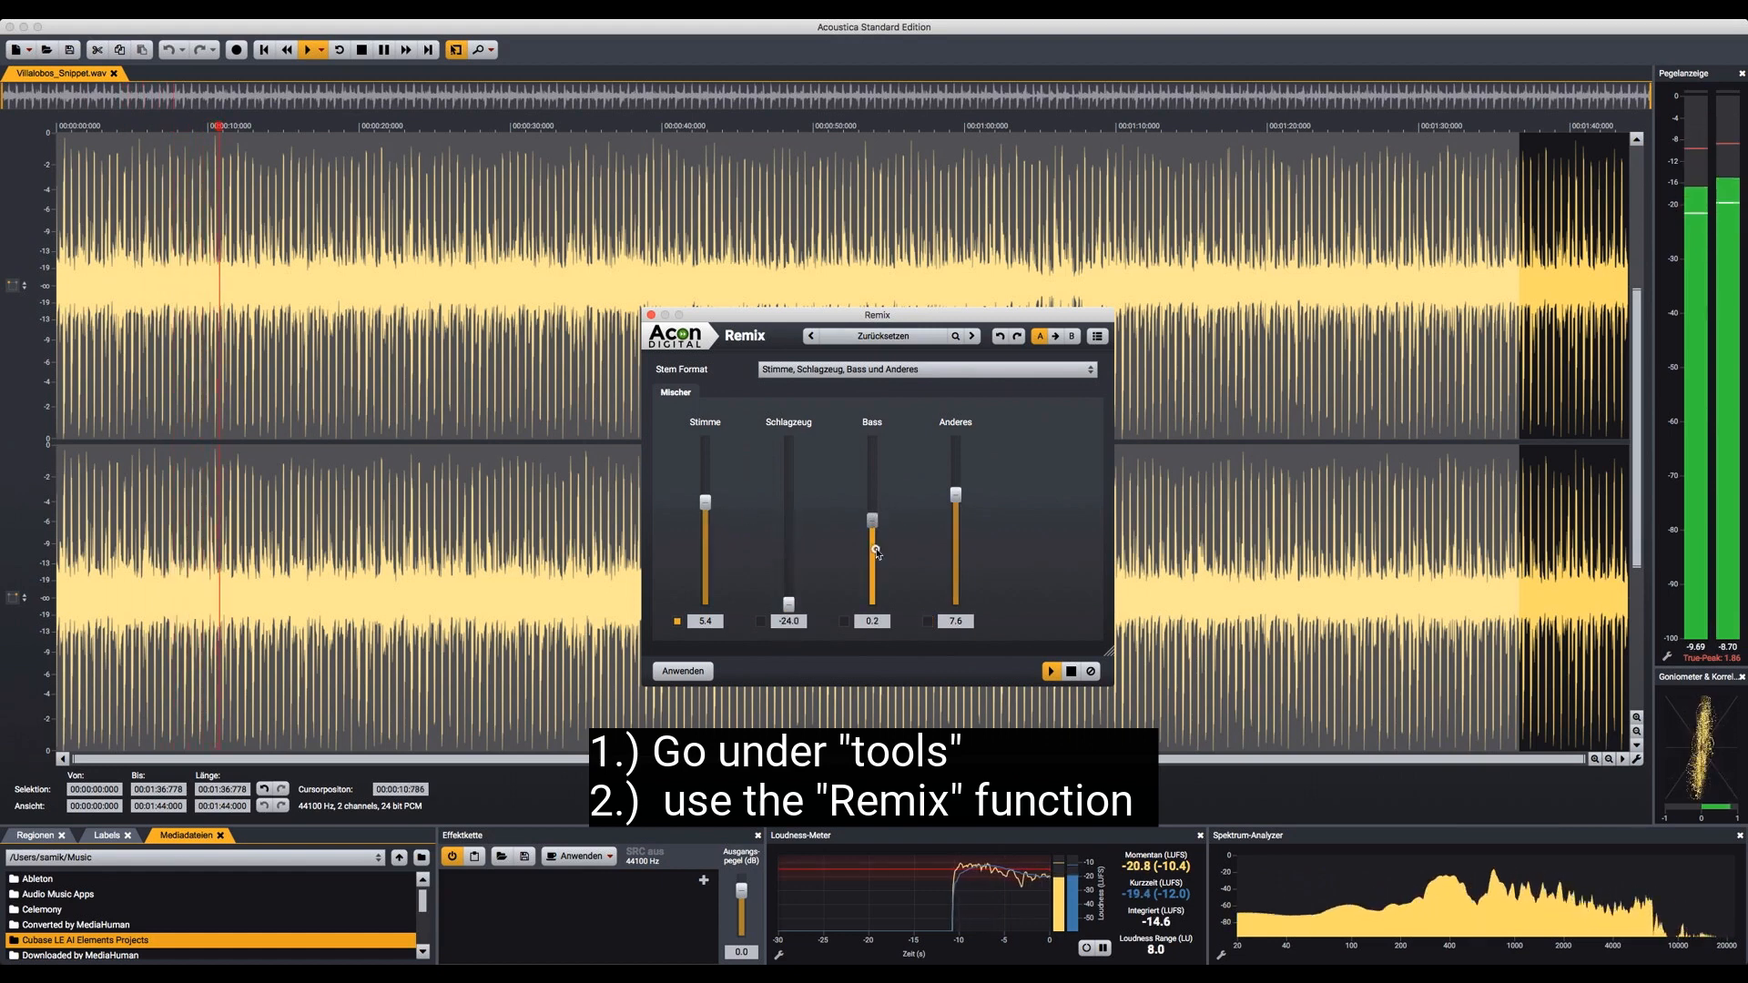
drag(955, 496, 956, 628)
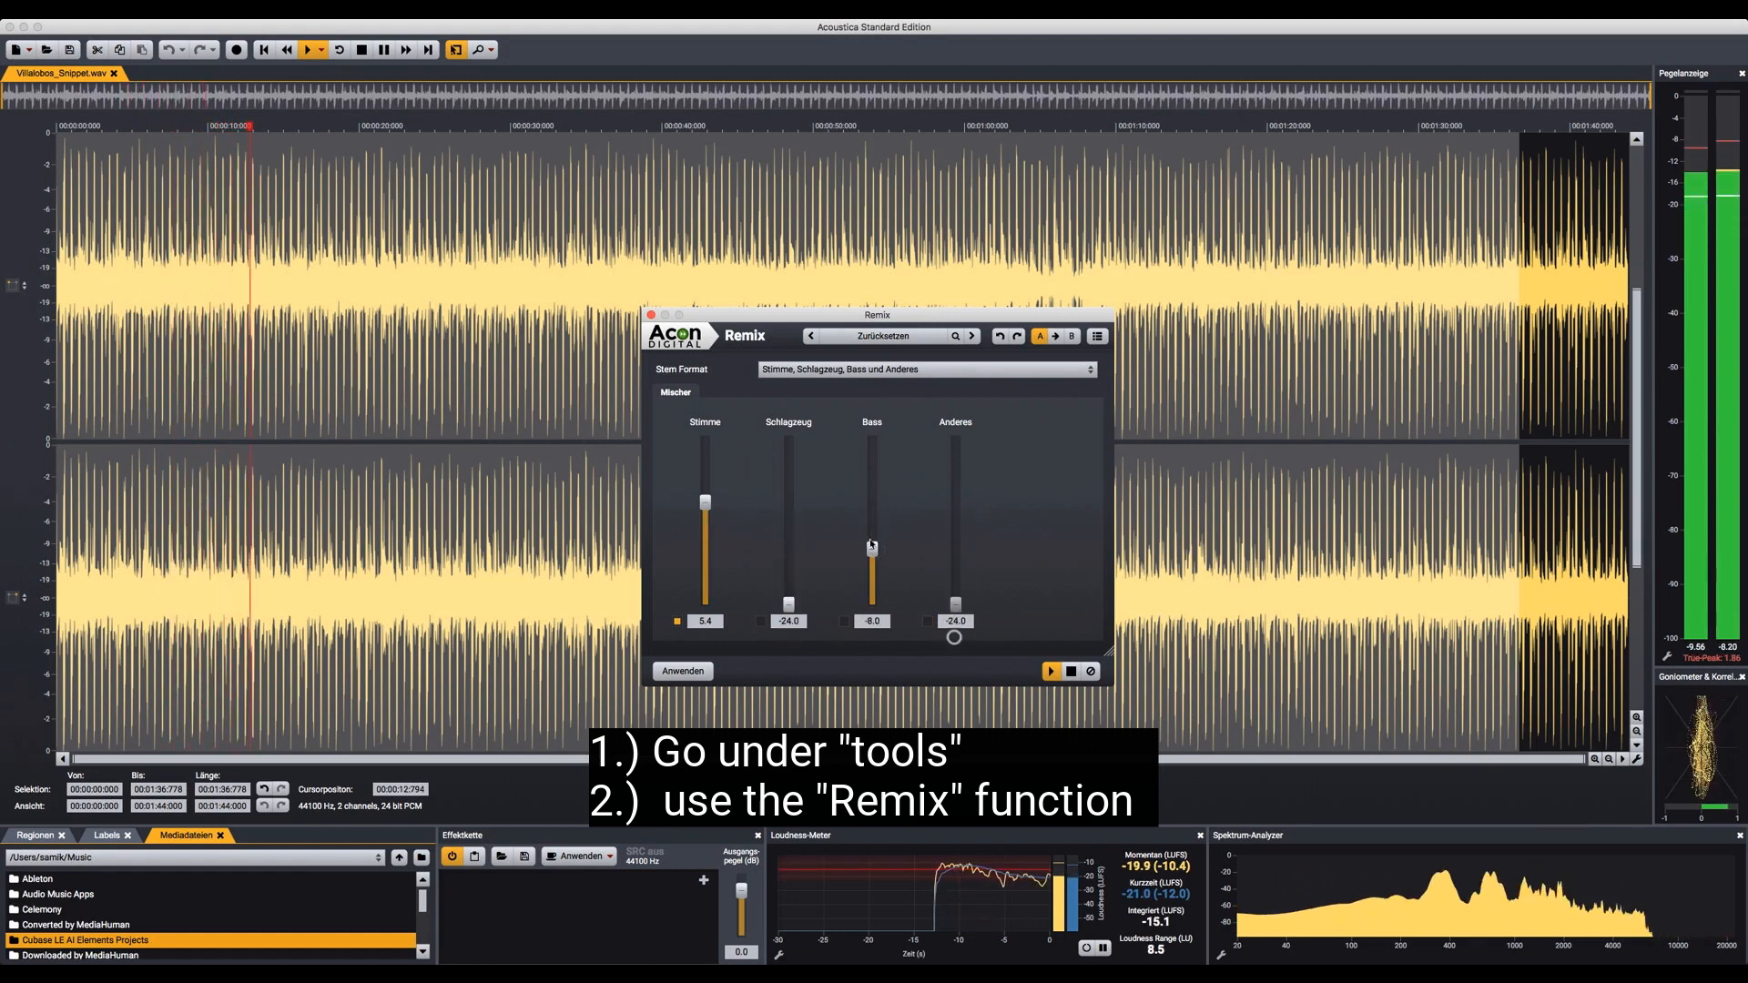
drag(872, 552, 866, 639)
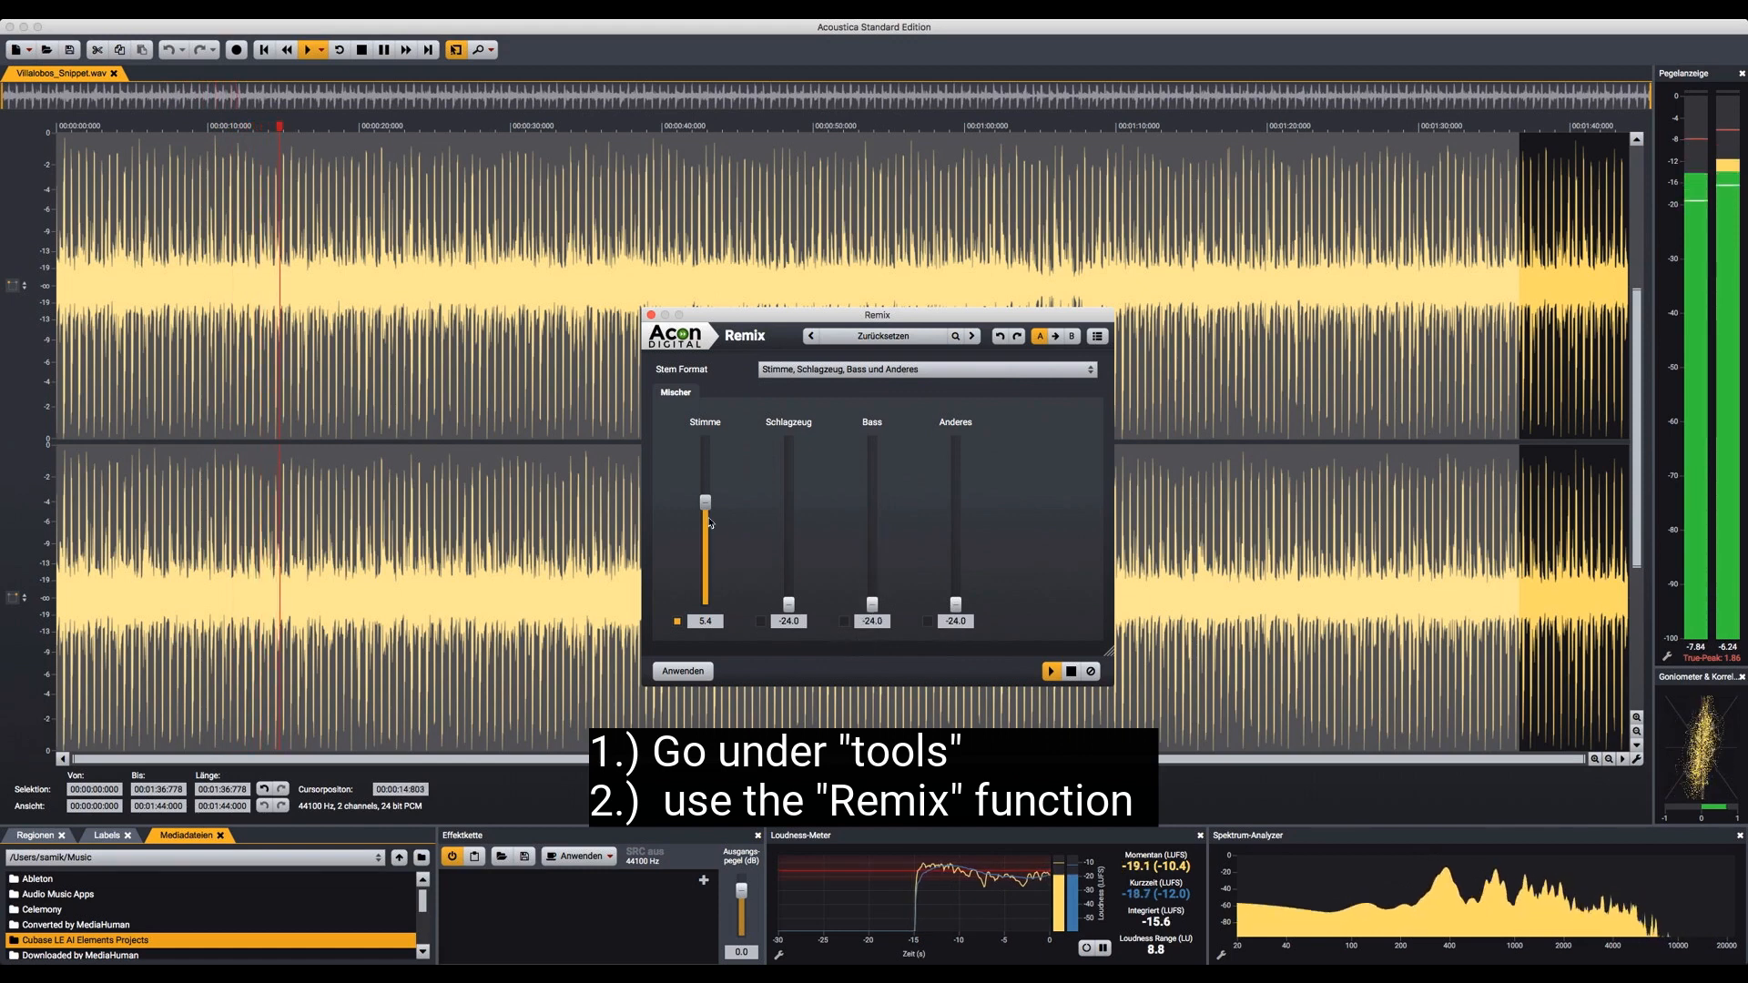
drag(705, 502, 704, 516)
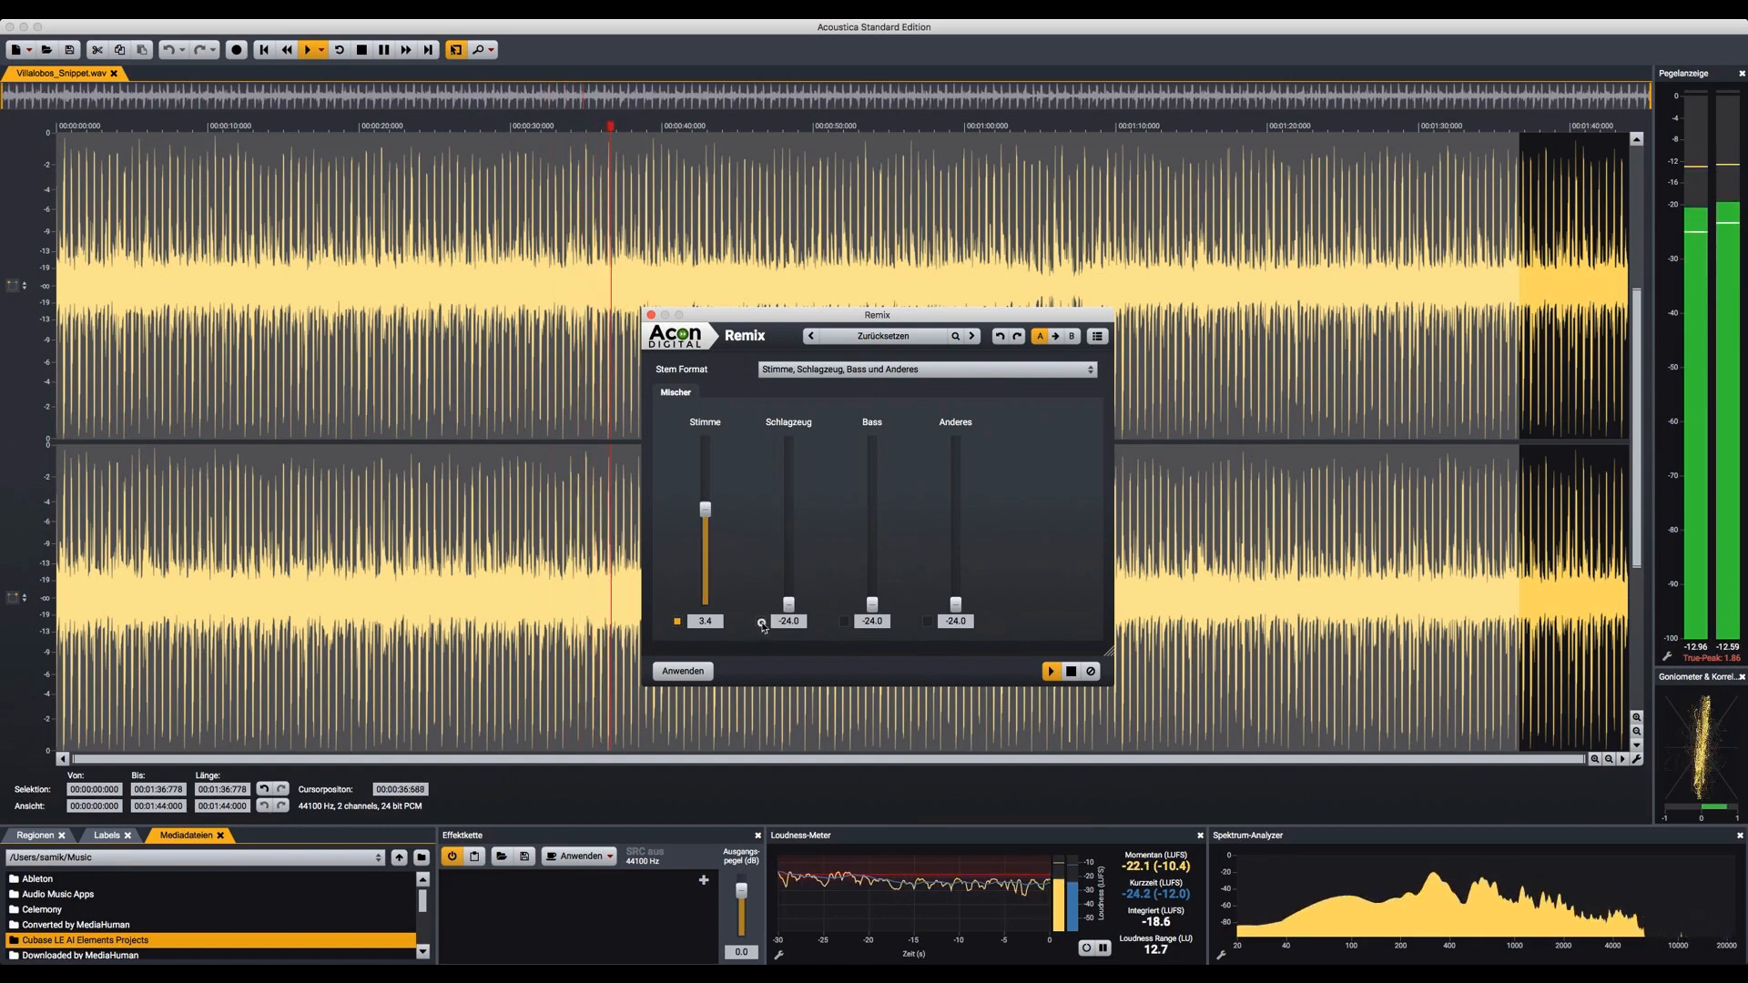
Audition Schlagzeug at a level of -0.4, and isolate the Bass stem at 1.8 with Stimme and Schlagzeug muted
drag(788, 604, 787, 523)
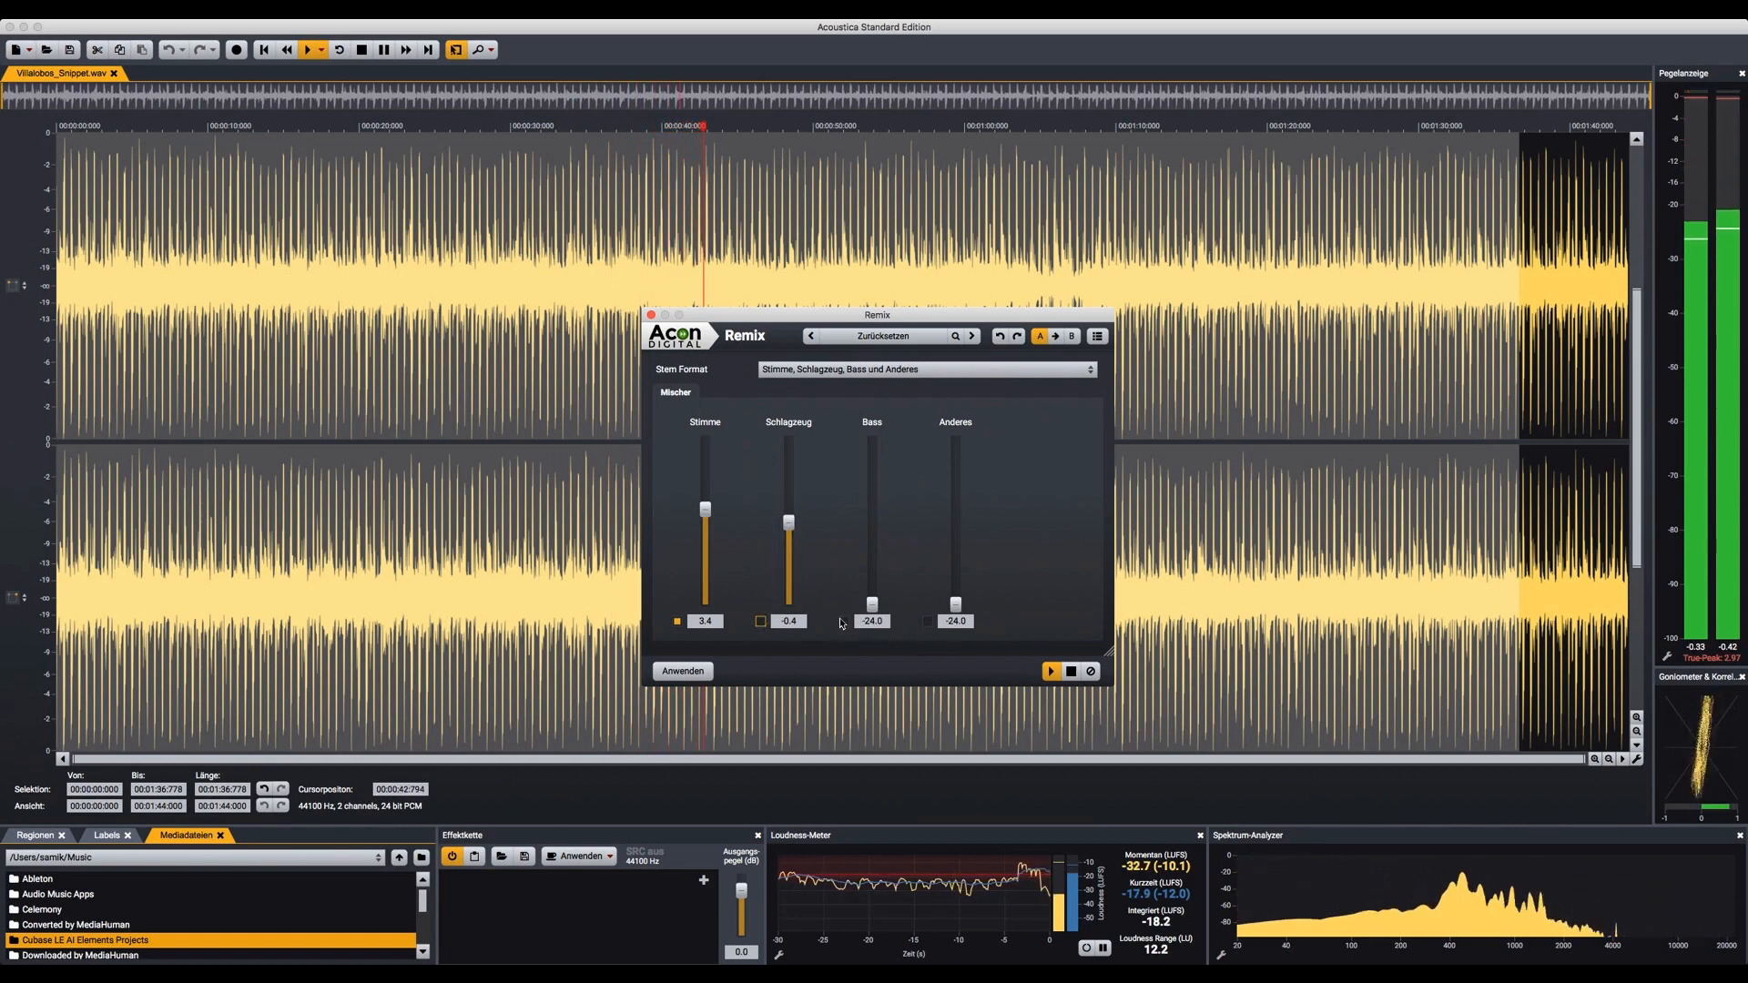
drag(874, 612, 874, 558)
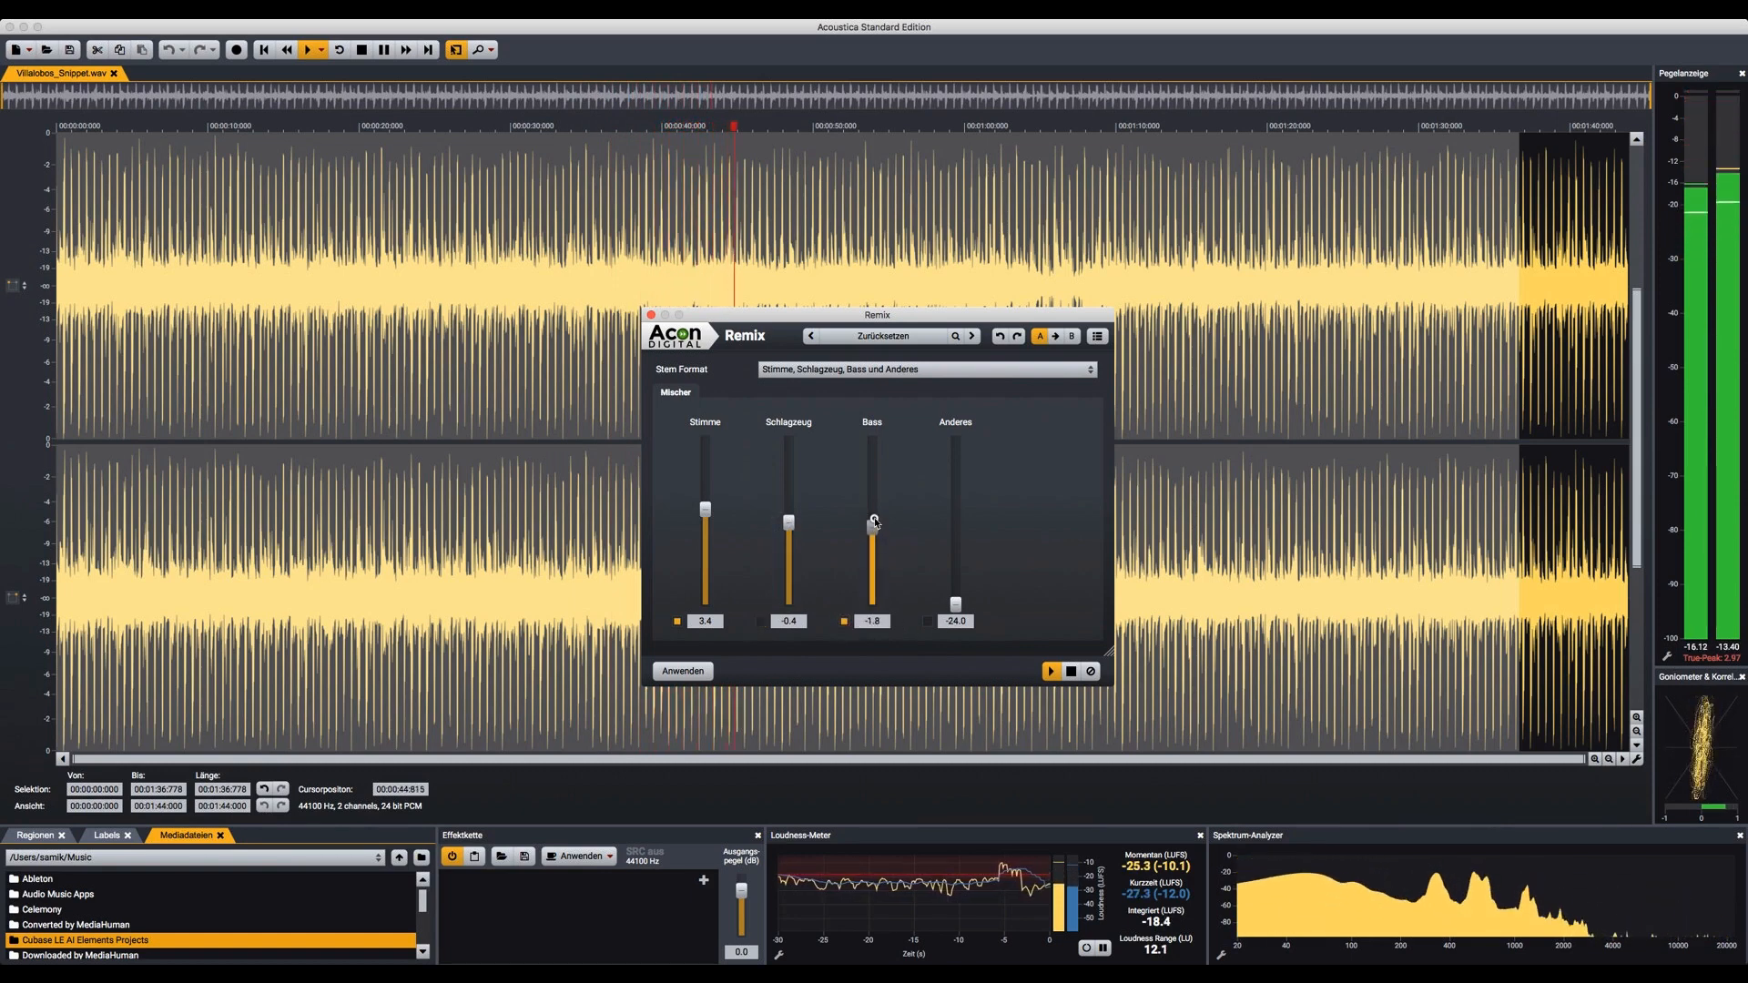
click(677, 621)
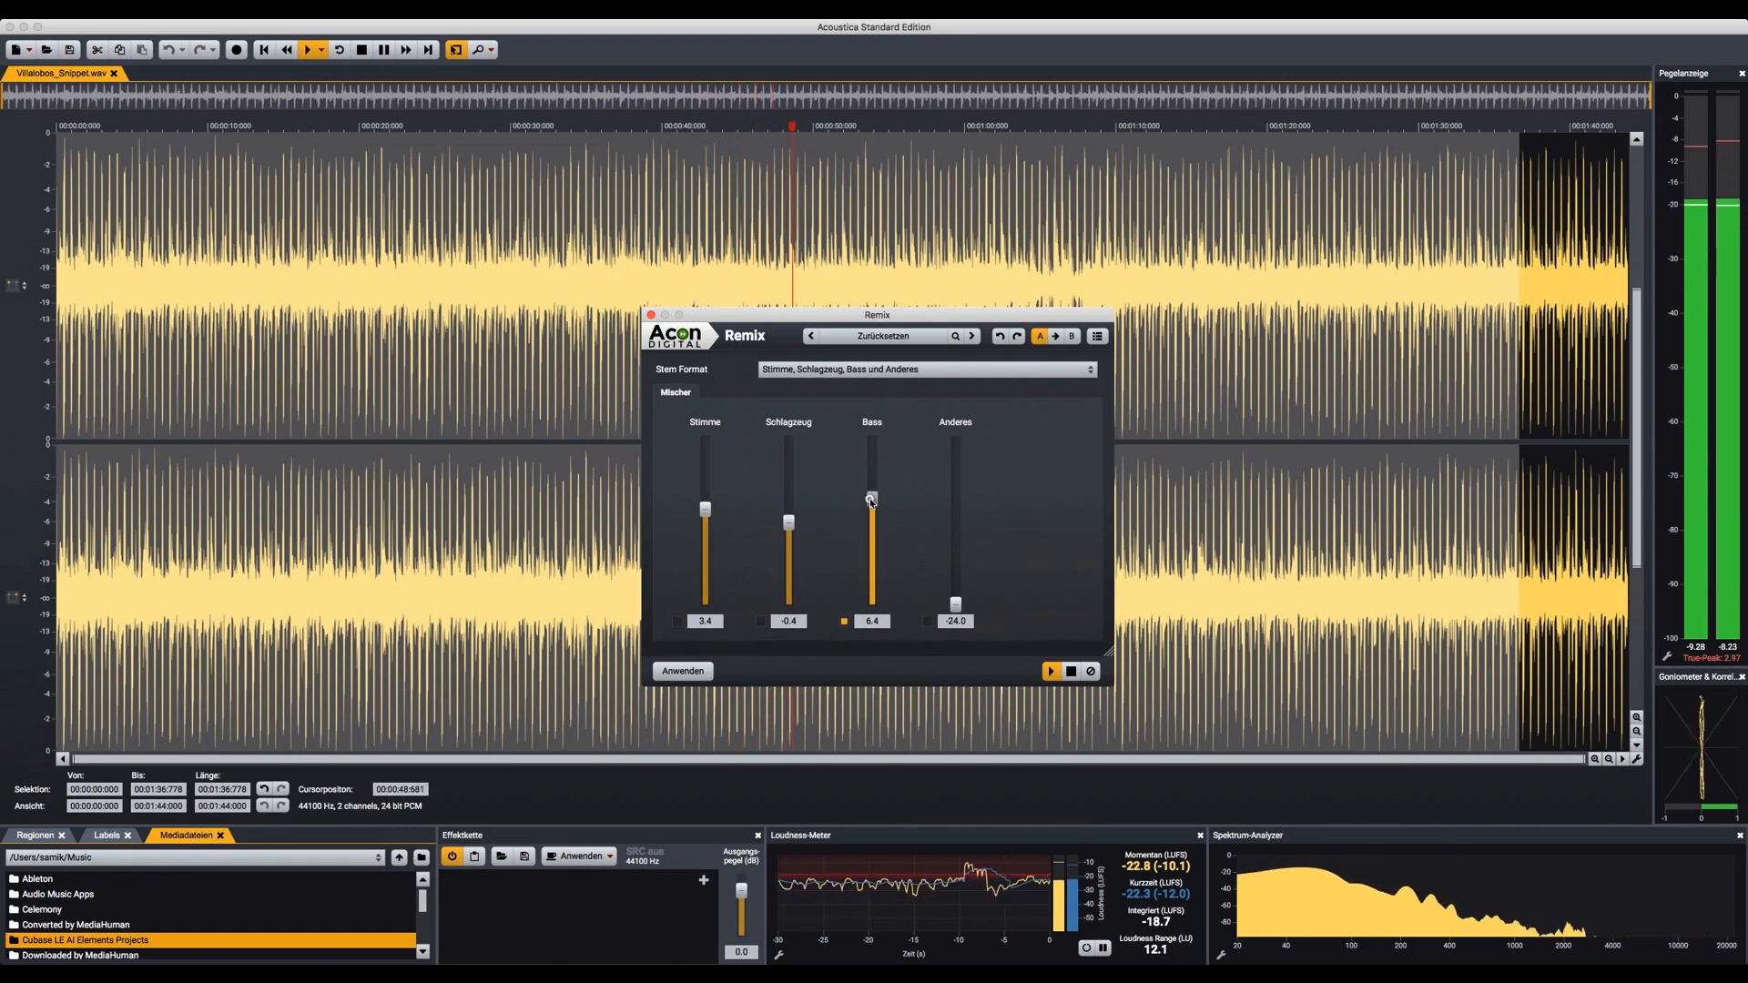
drag(872, 500, 871, 508)
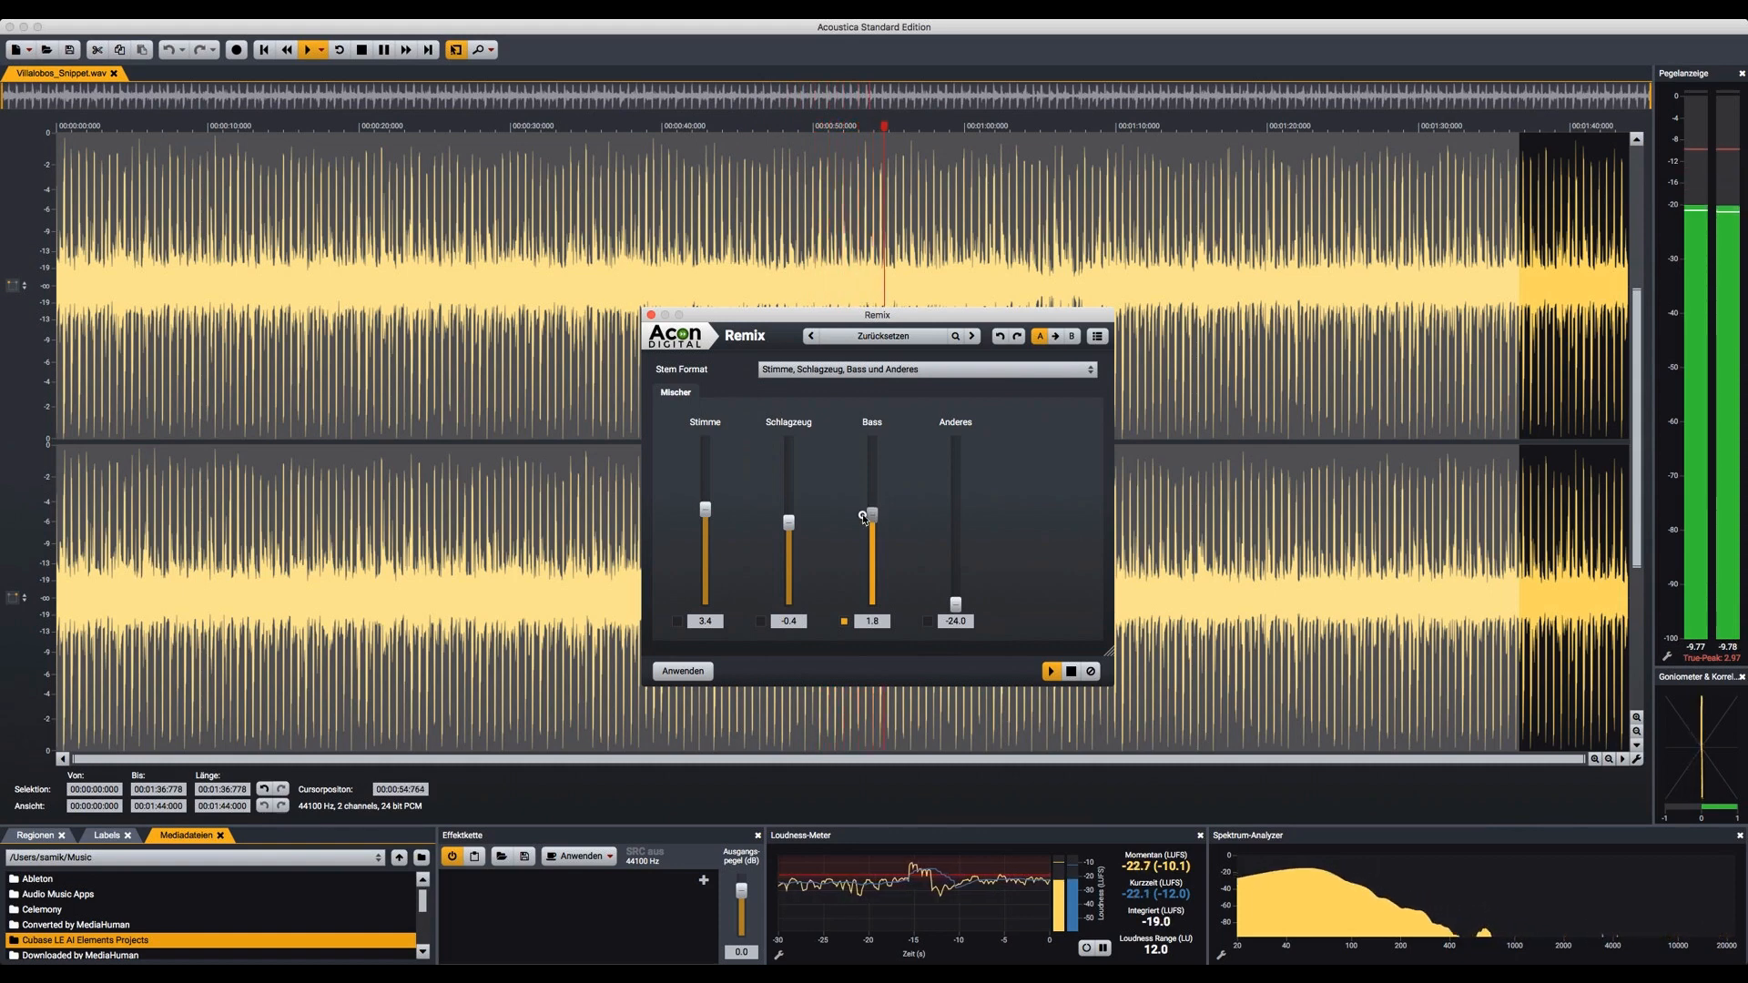
Isolate the Schlagzeug stem at a level of 2.0 with Bass muted, and add the Anderes stem at 0.2
click(763, 621)
drag(788, 604, 791, 517)
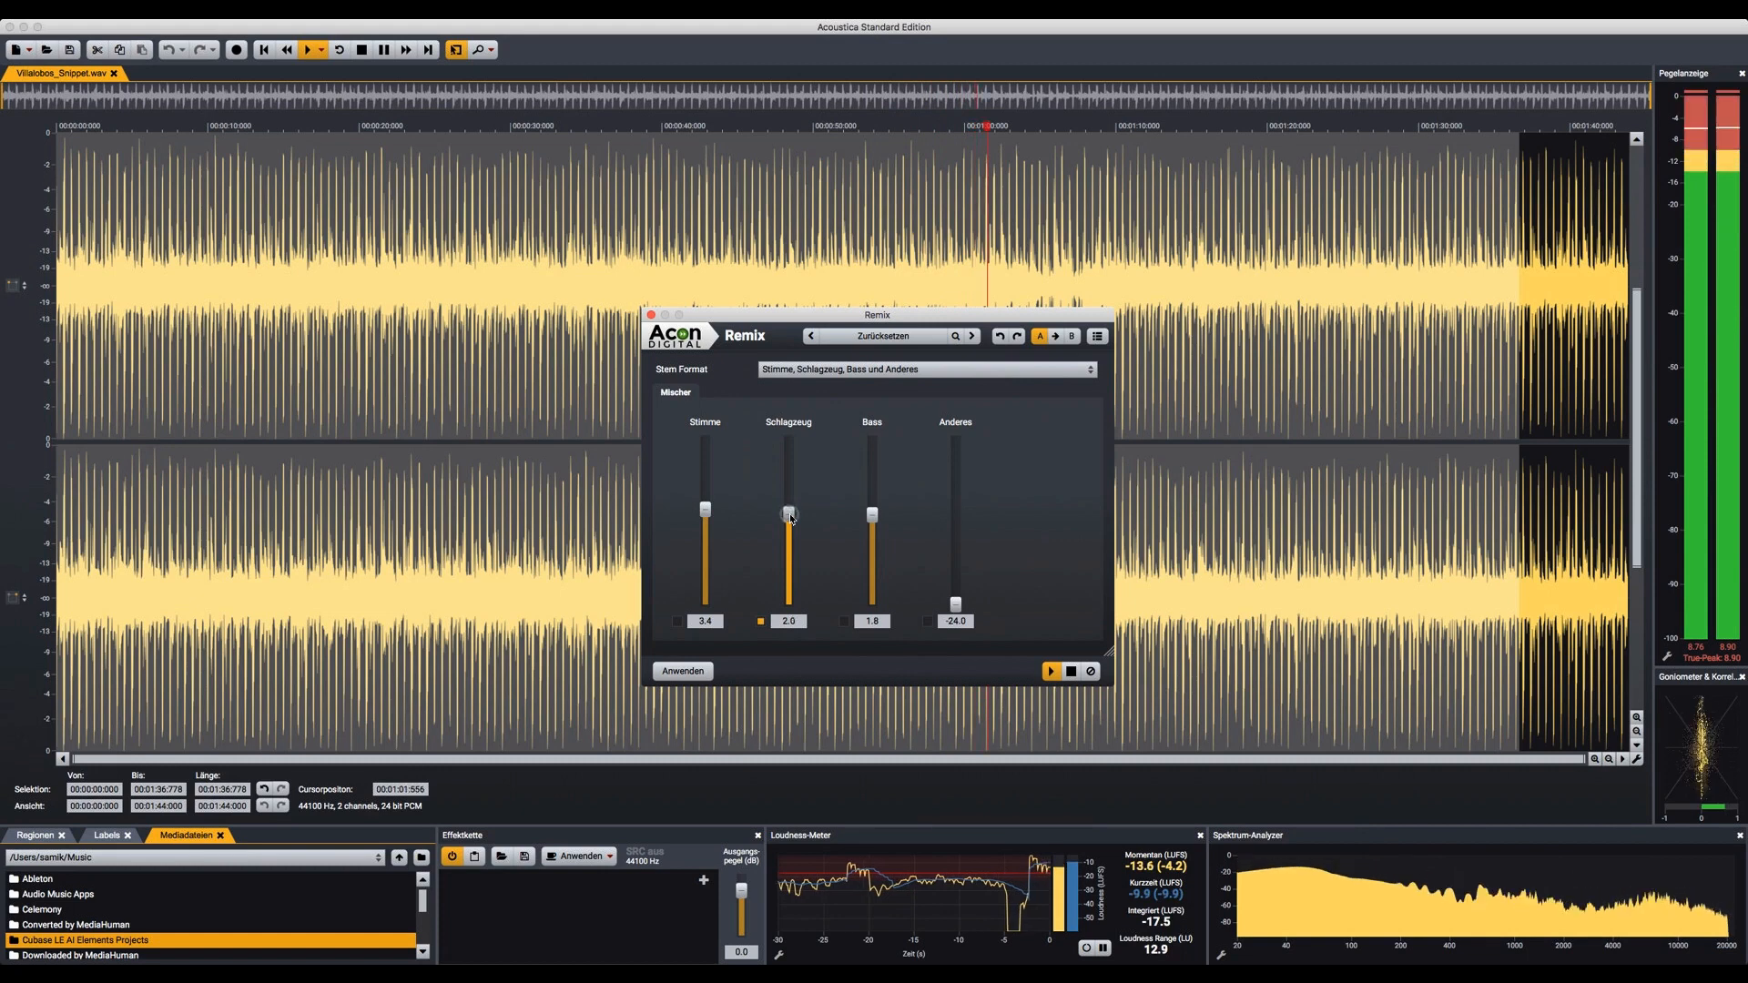
click(928, 621)
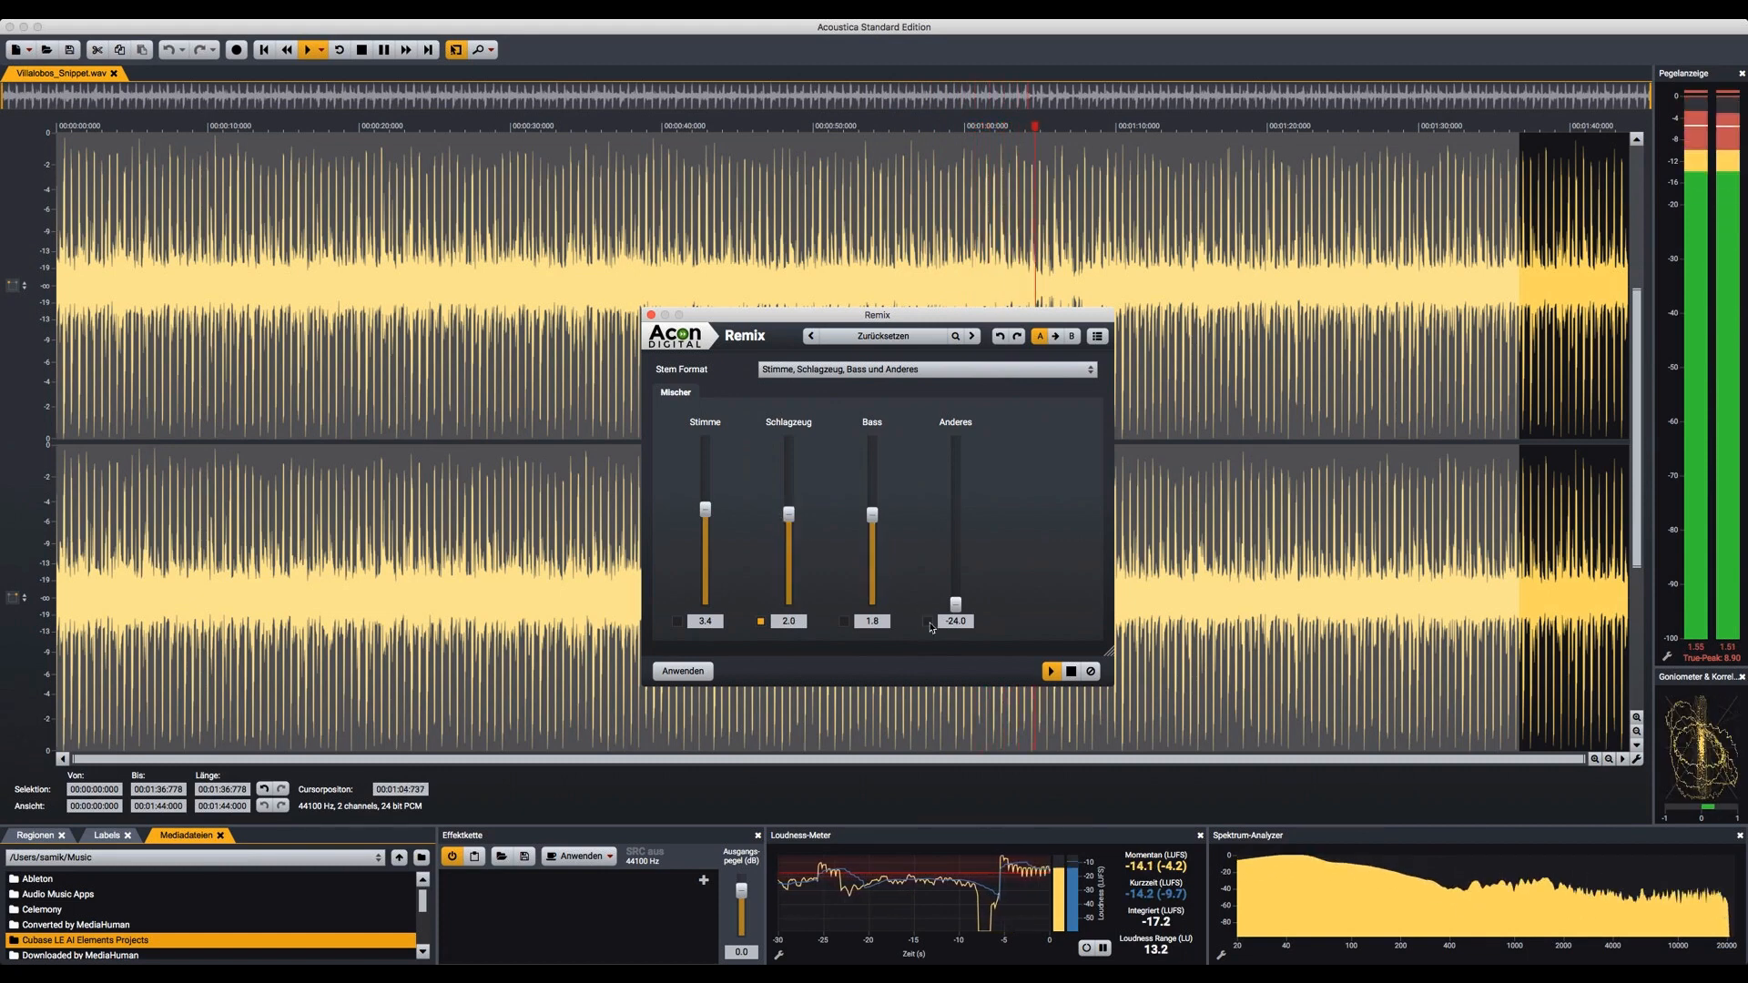
drag(955, 550, 955, 520)
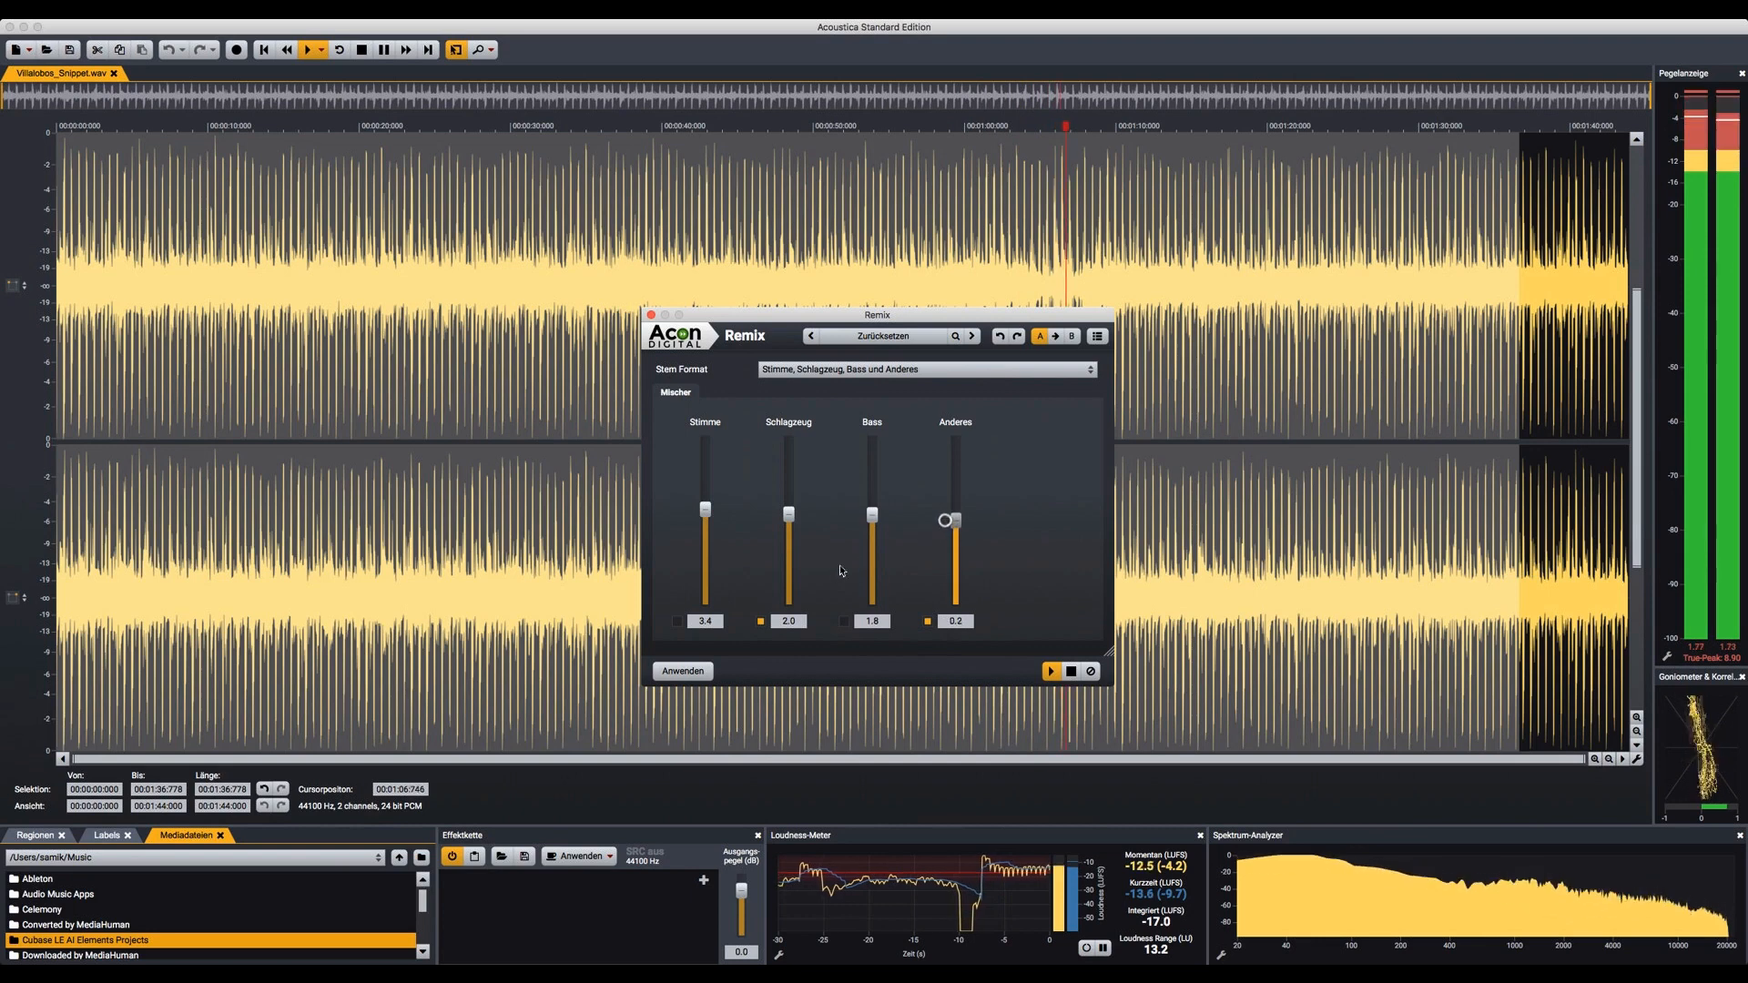
Isolate the Stimme stem at a level of 1.8 by muting Schlagzeug and Anderes, and apply the remix to the selection
click(760, 622)
click(678, 622)
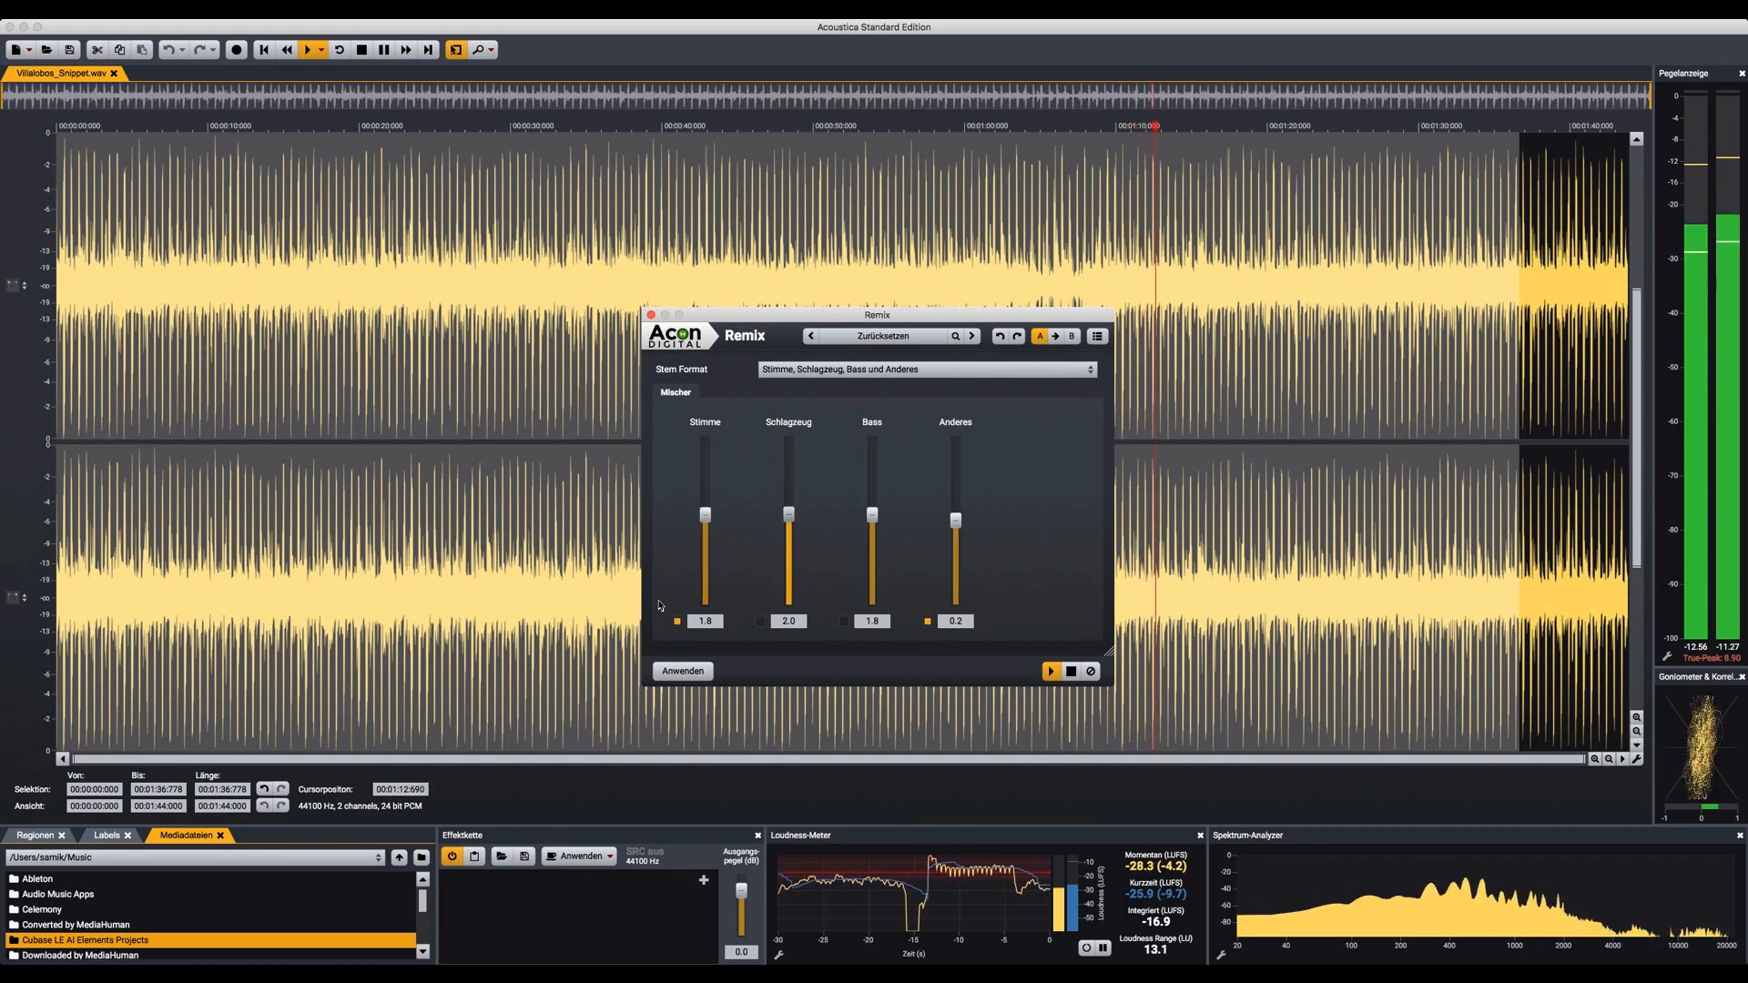
click(926, 622)
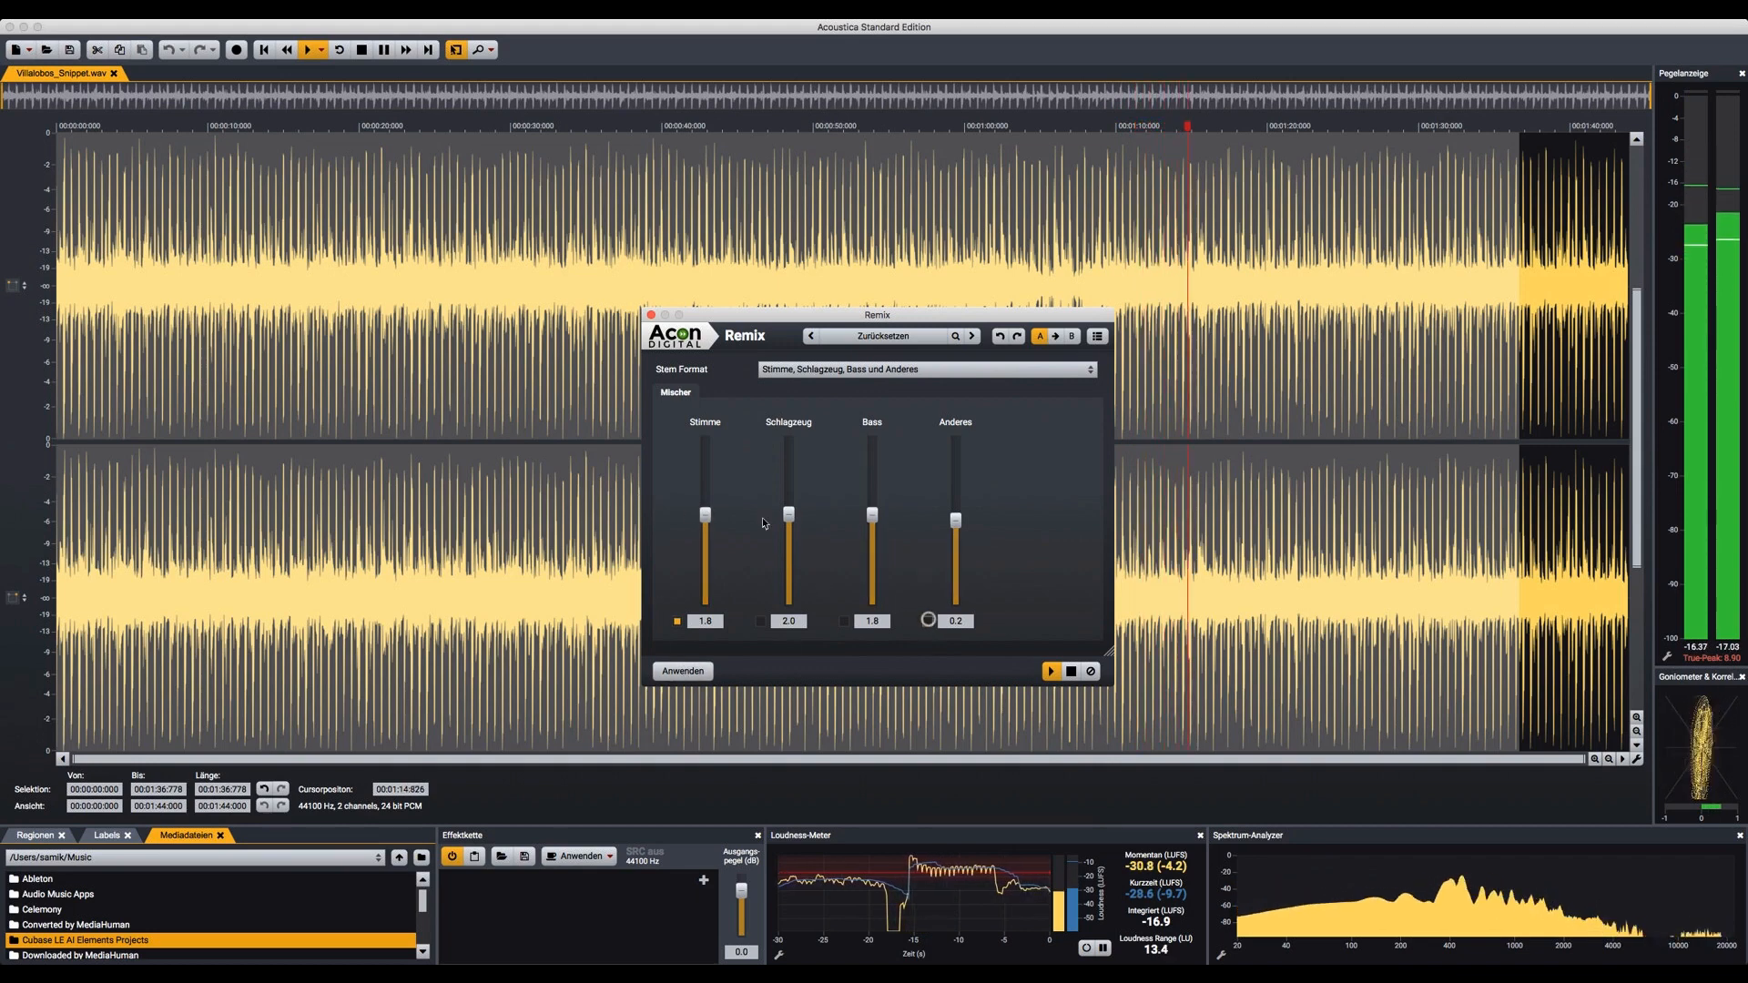
drag(708, 514, 789, 601)
click(682, 671)
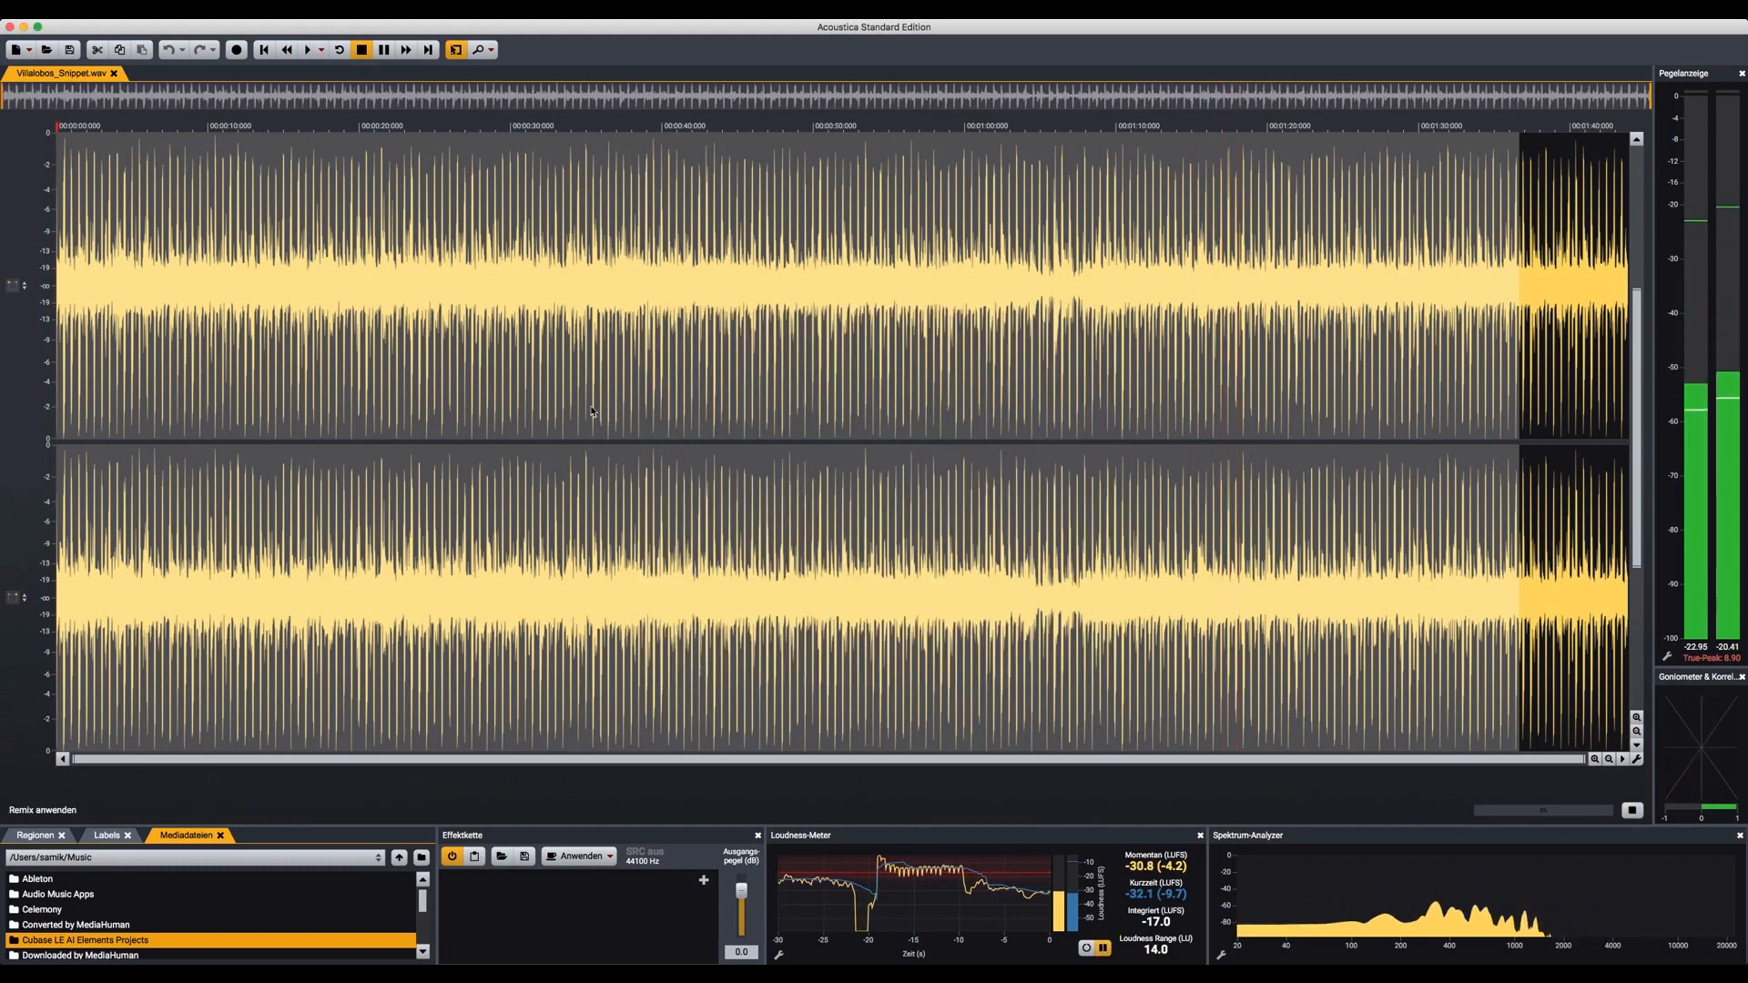
Play the processed recording from near its start to check the isolated stem
click(198, 325)
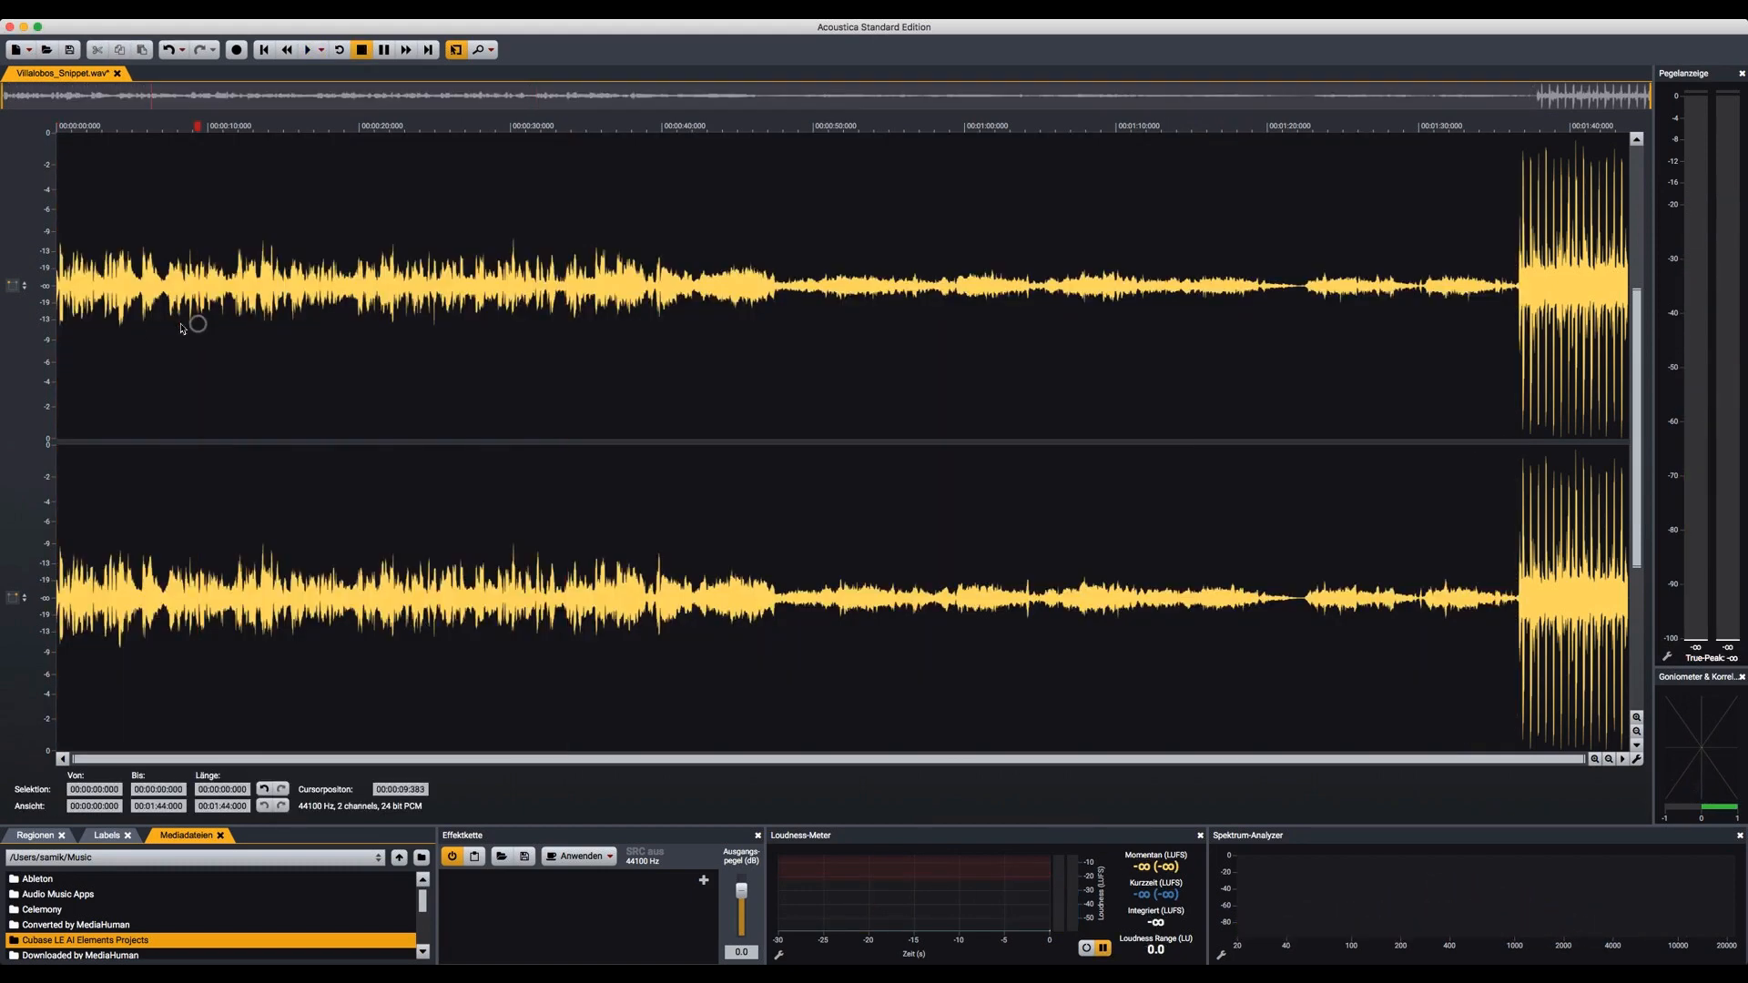
click(89, 344)
key(space)
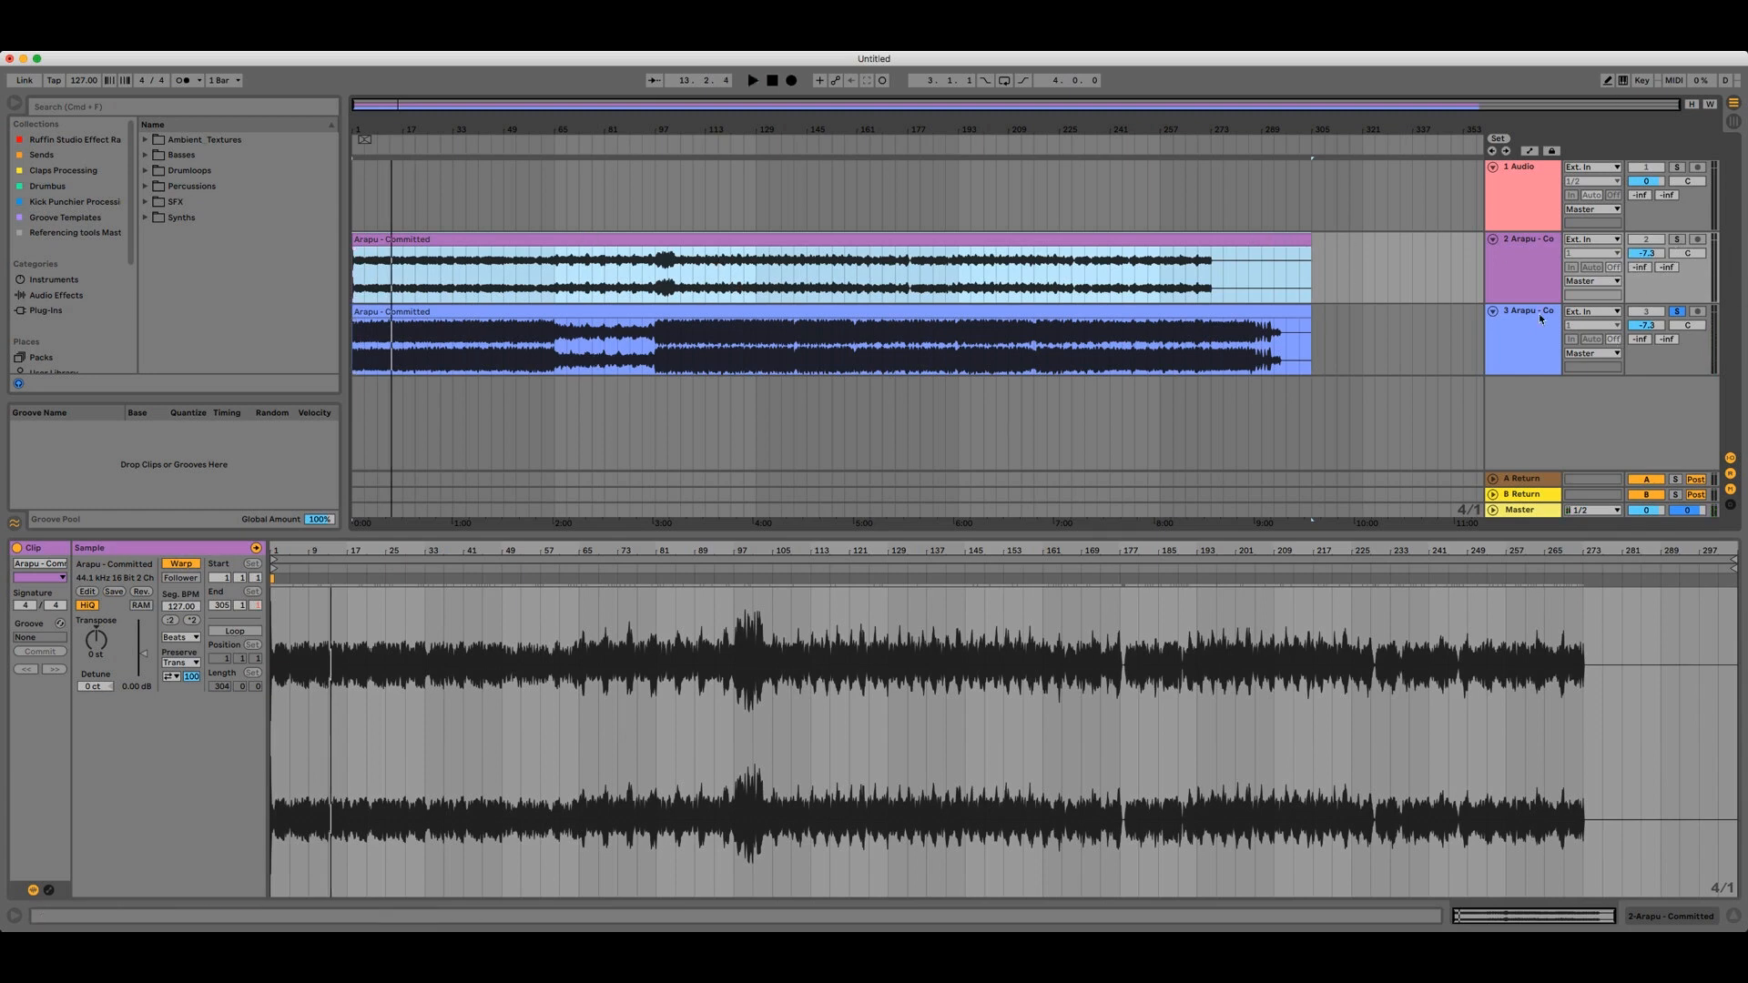
In Ableton Live, play the blue Arapu track from bar 97, solo the purple Arapu track and replay it from the same bar
click(653, 347)
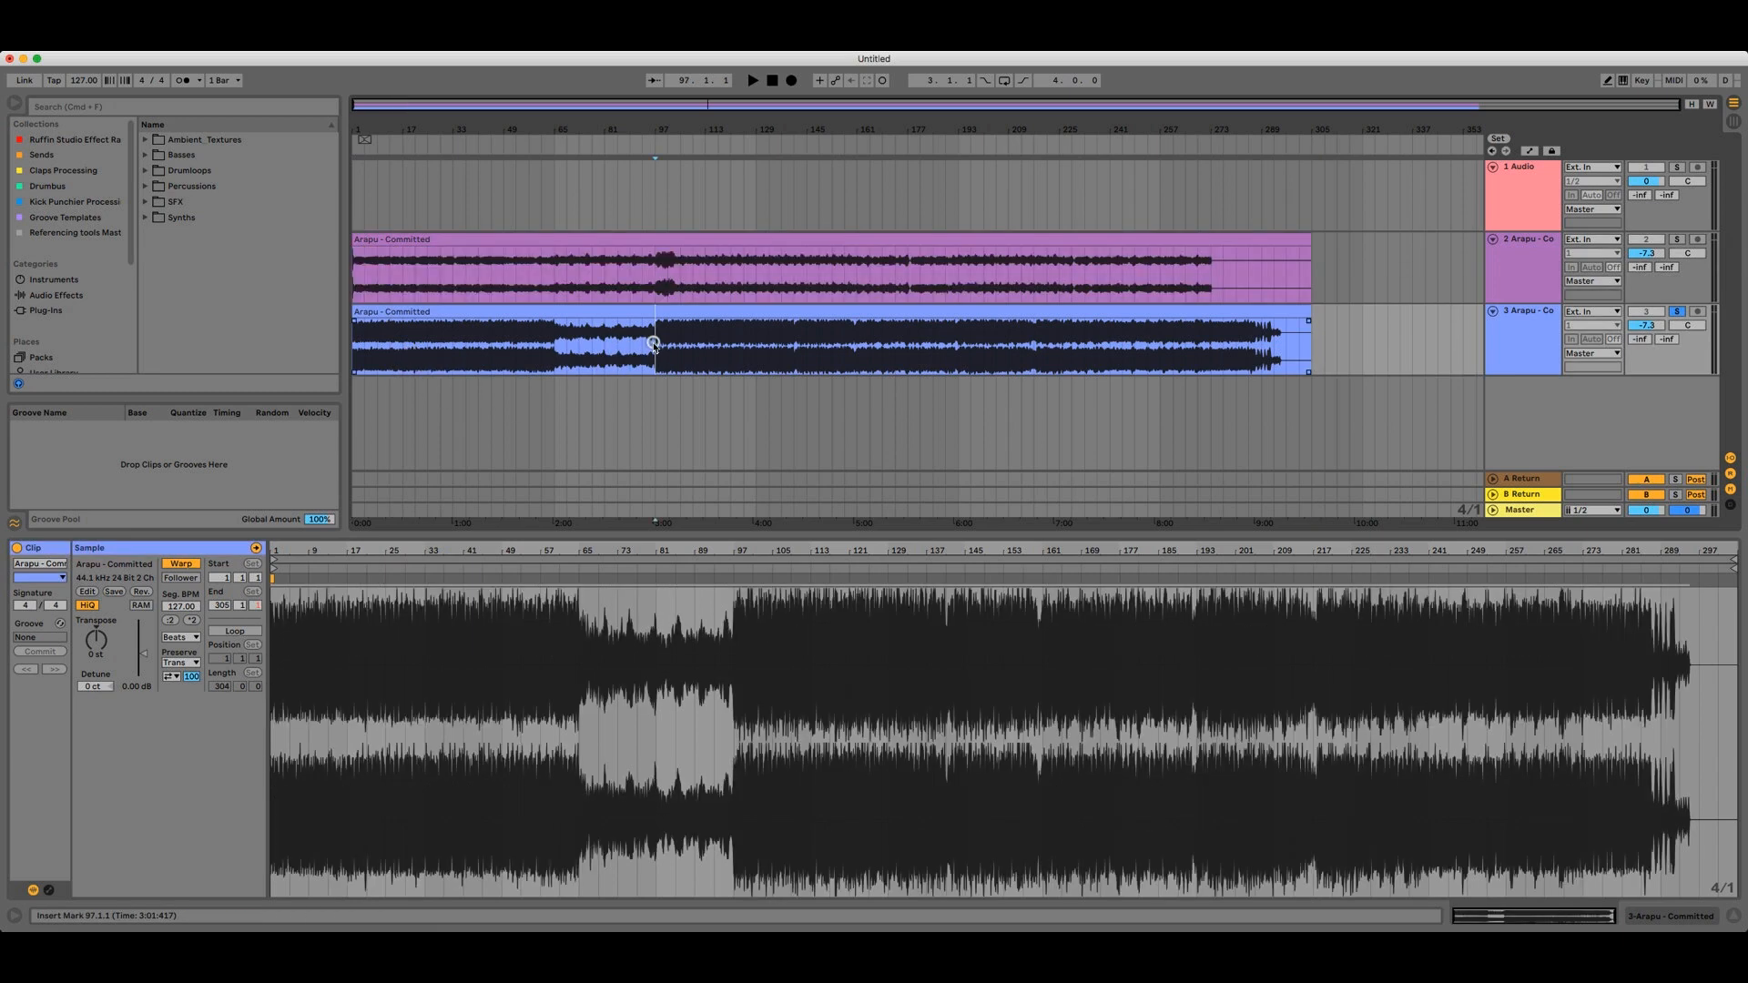
key(space)
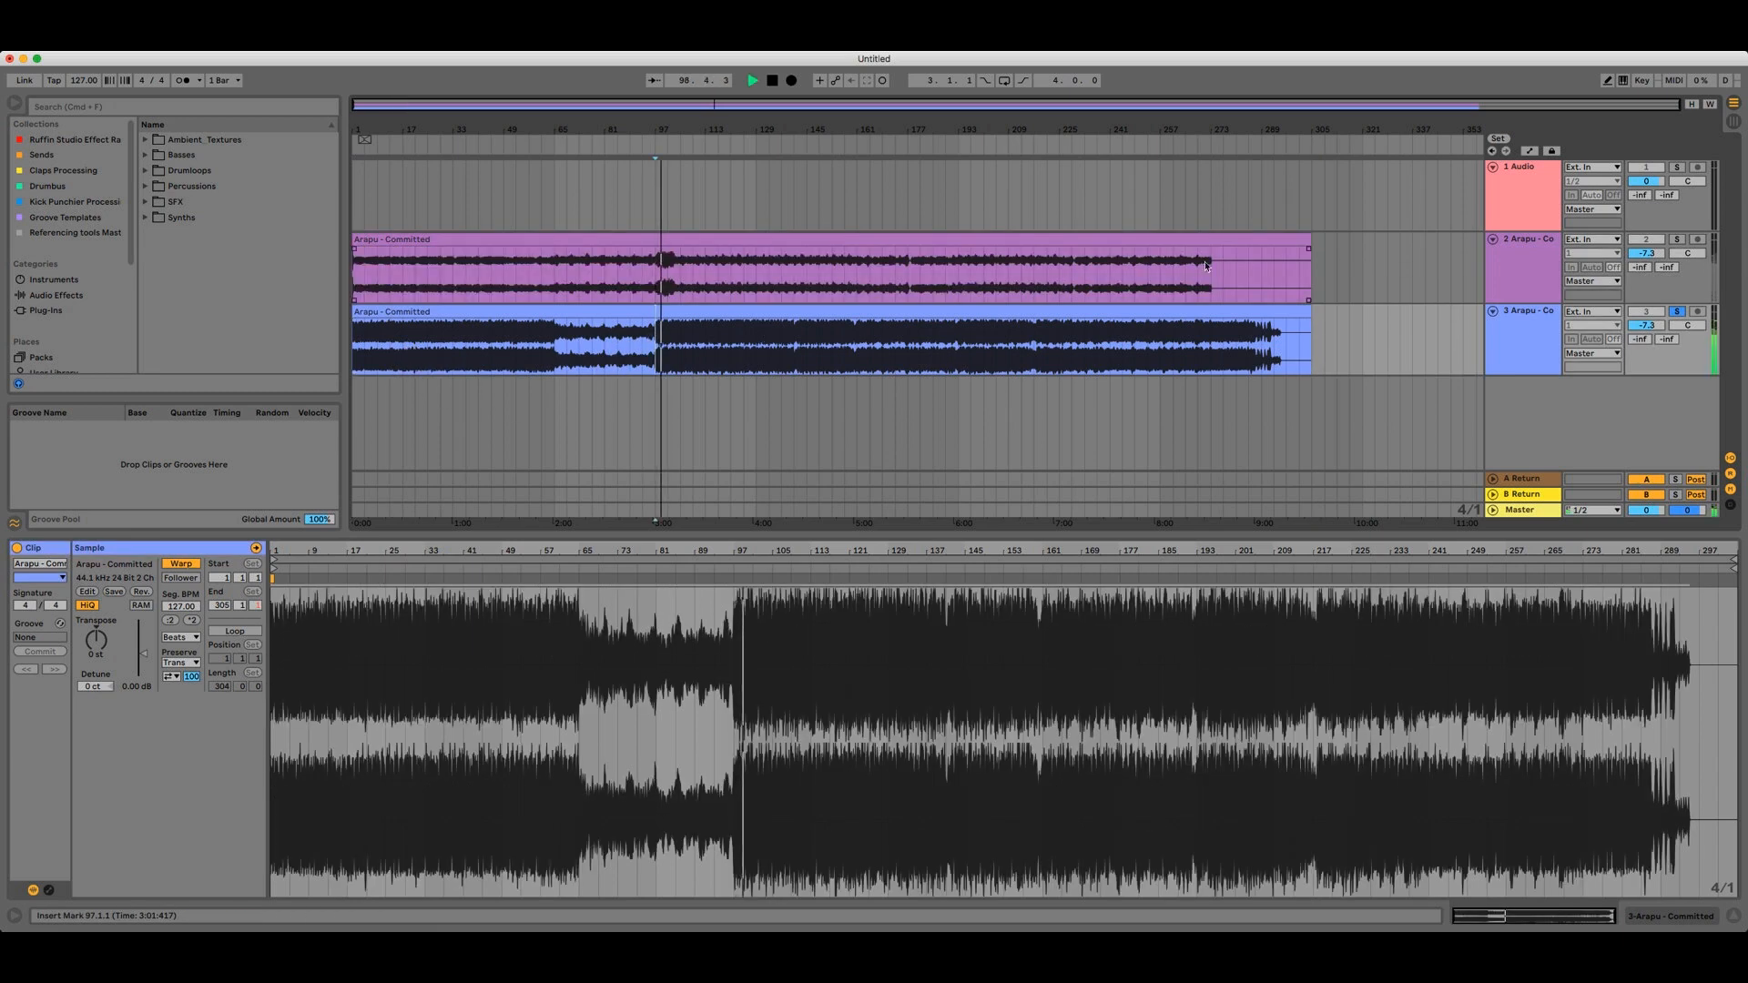
click(1677, 240)
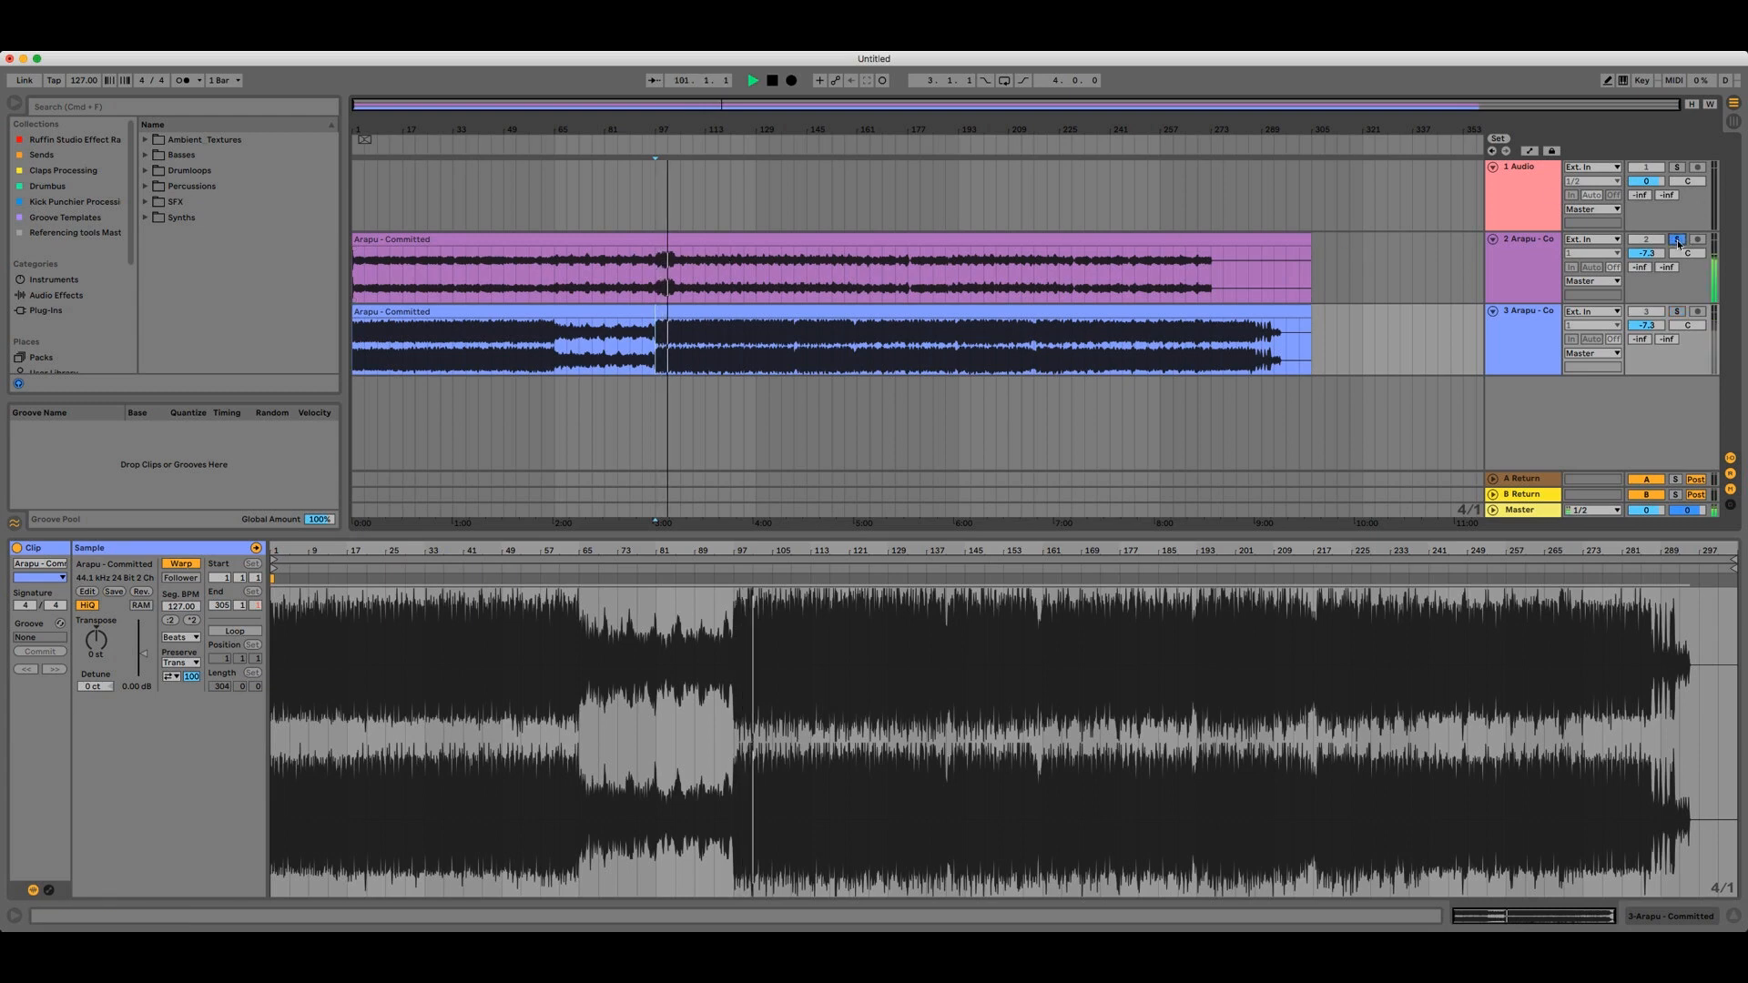
click(655, 273)
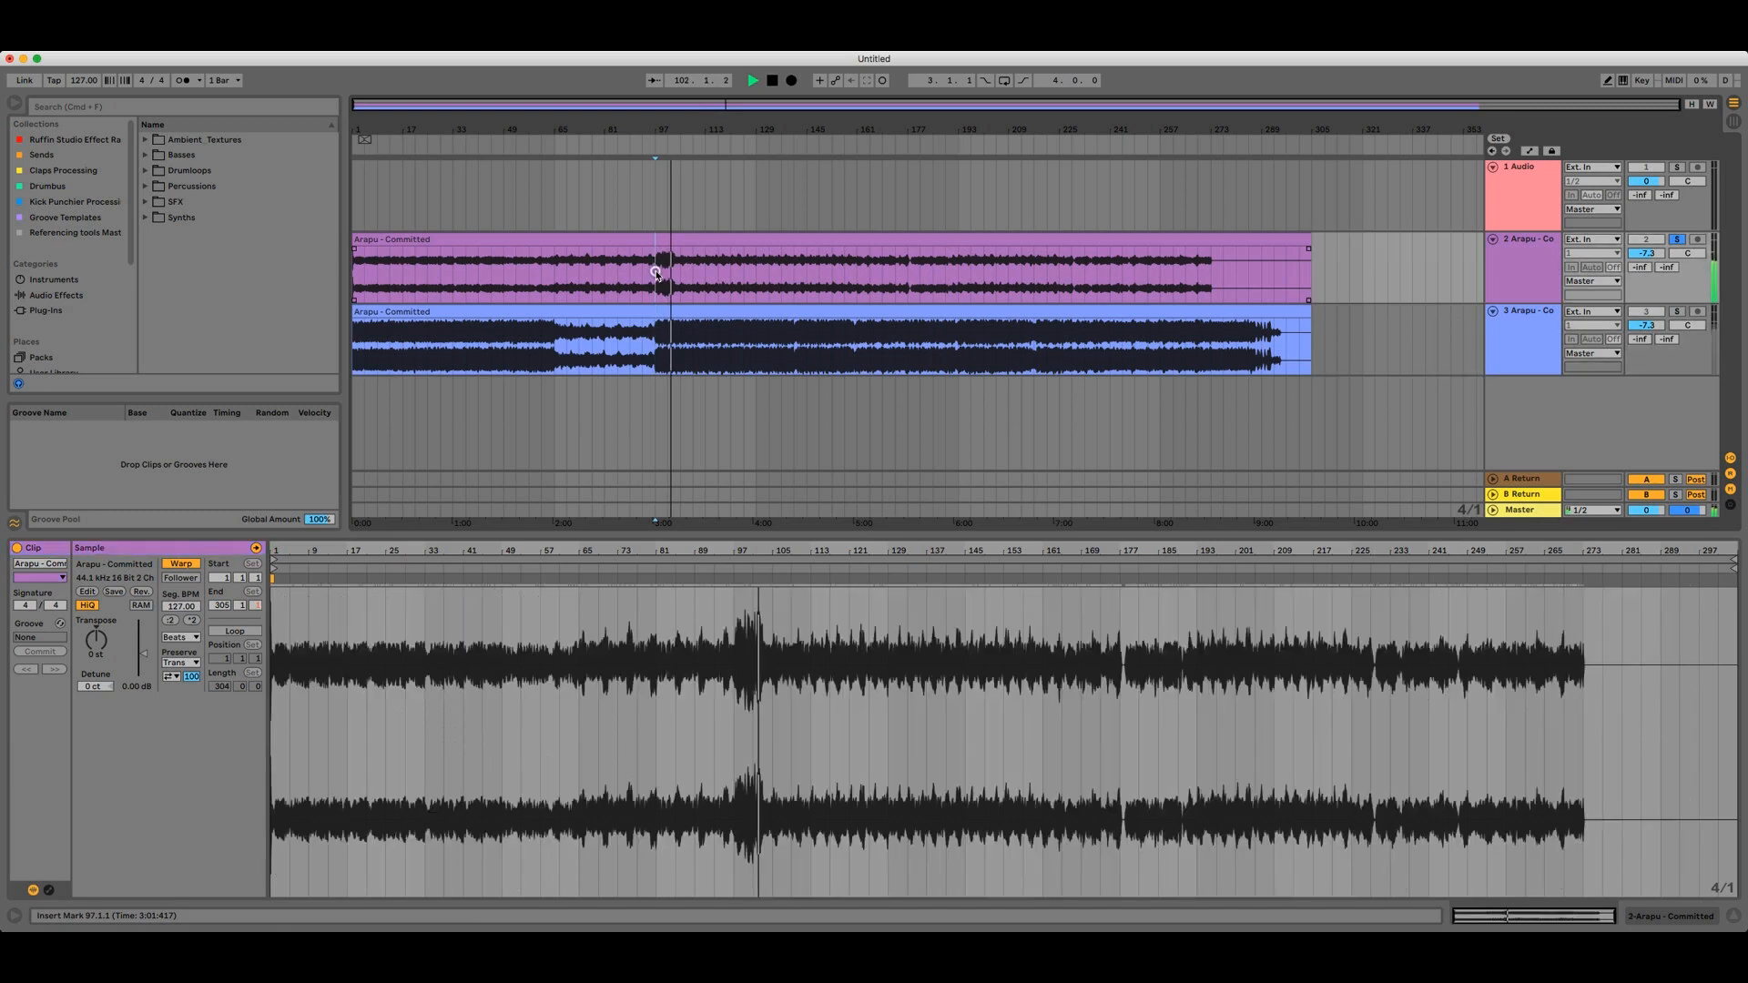
click(658, 276)
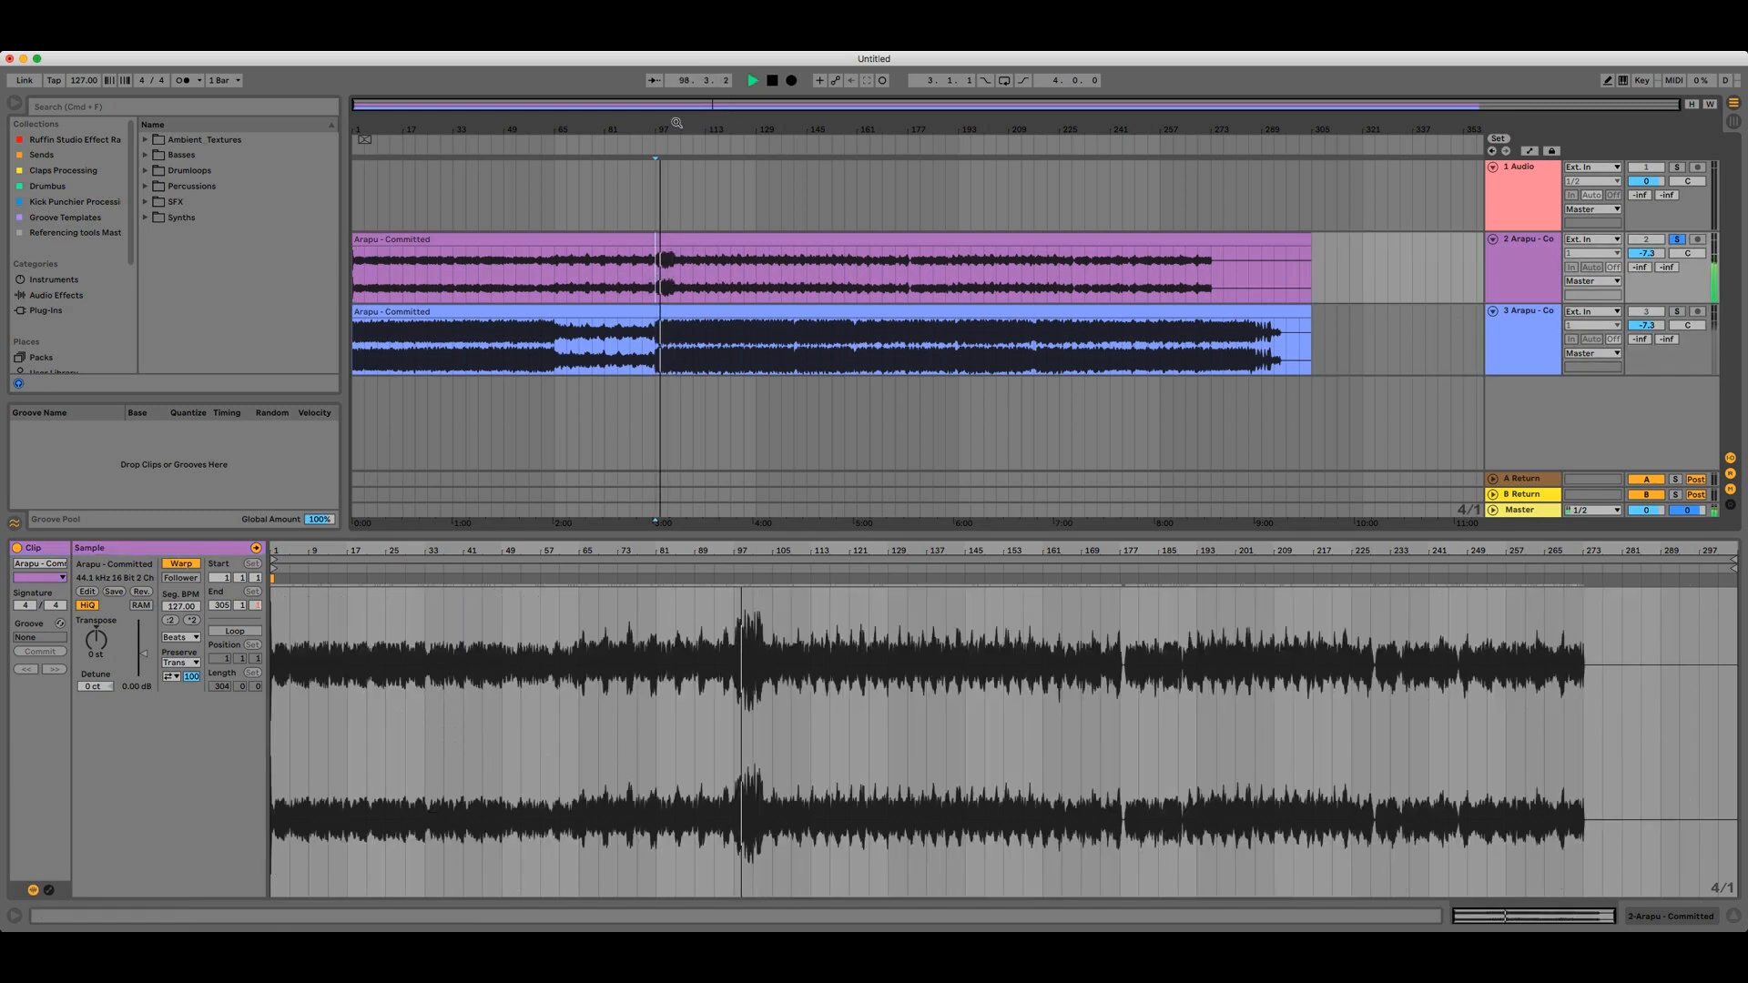
Audition the purple Arapu track from bar 105, split bars 106 to 110 into a separate clip and loop that section
drag(678, 121, 675, 191)
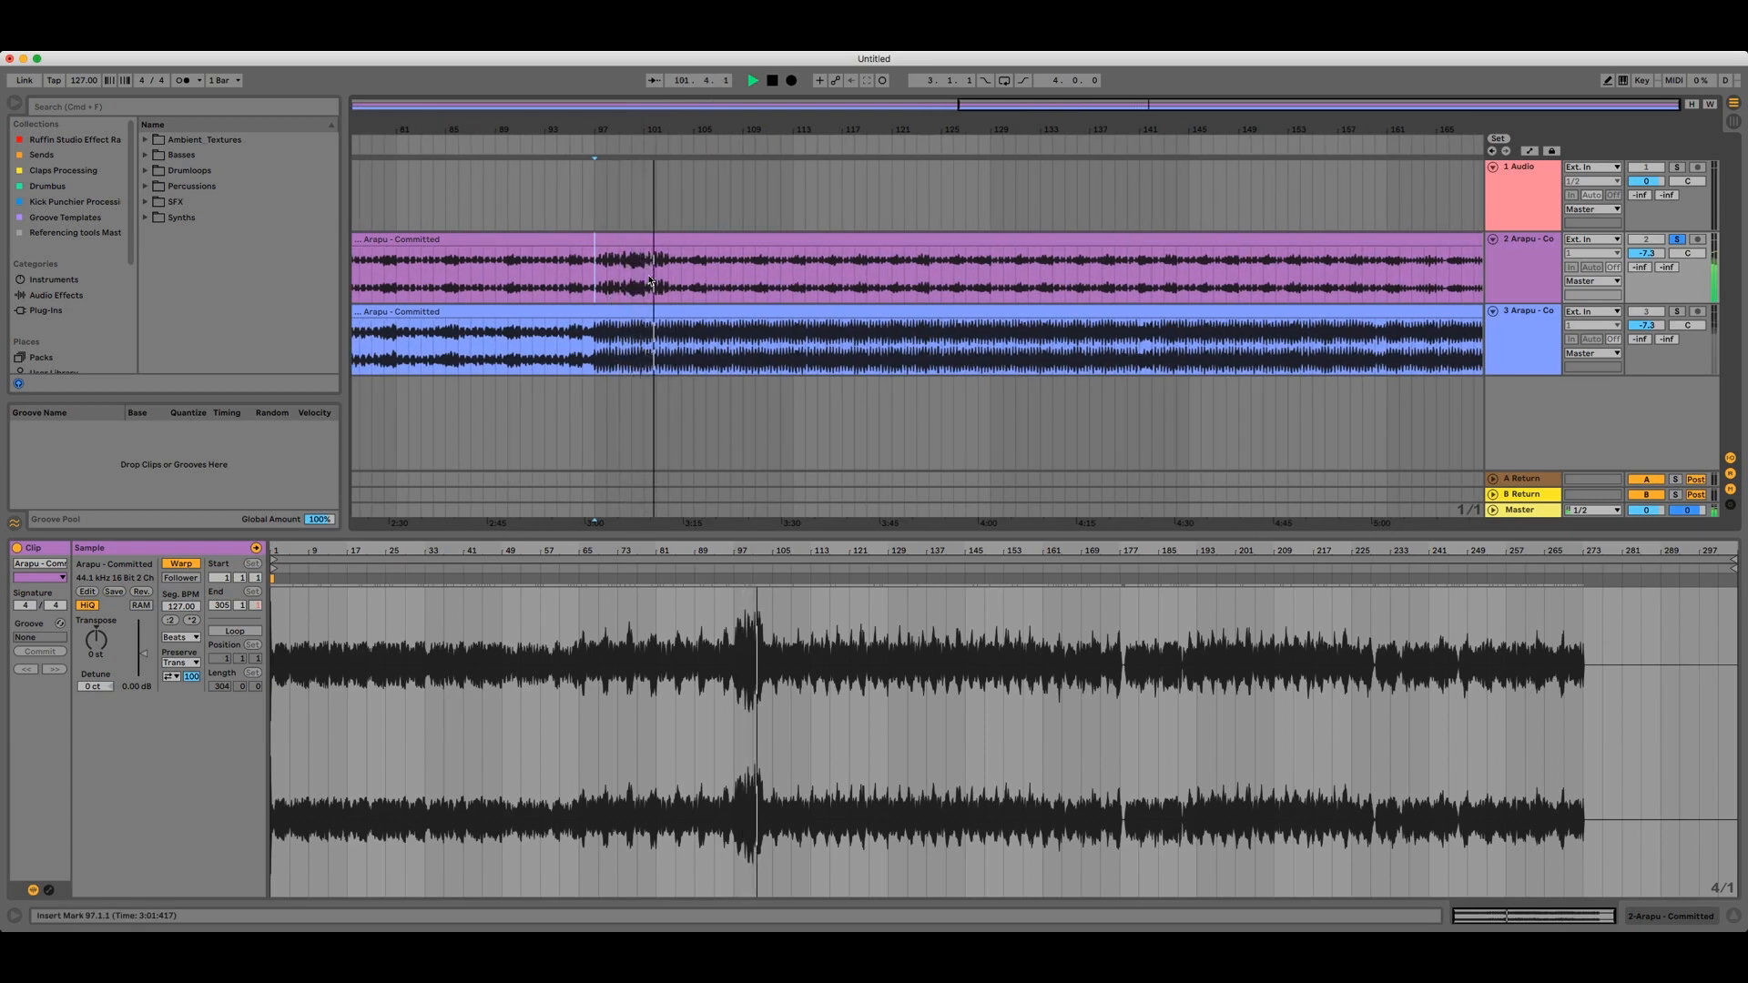
click(696, 271)
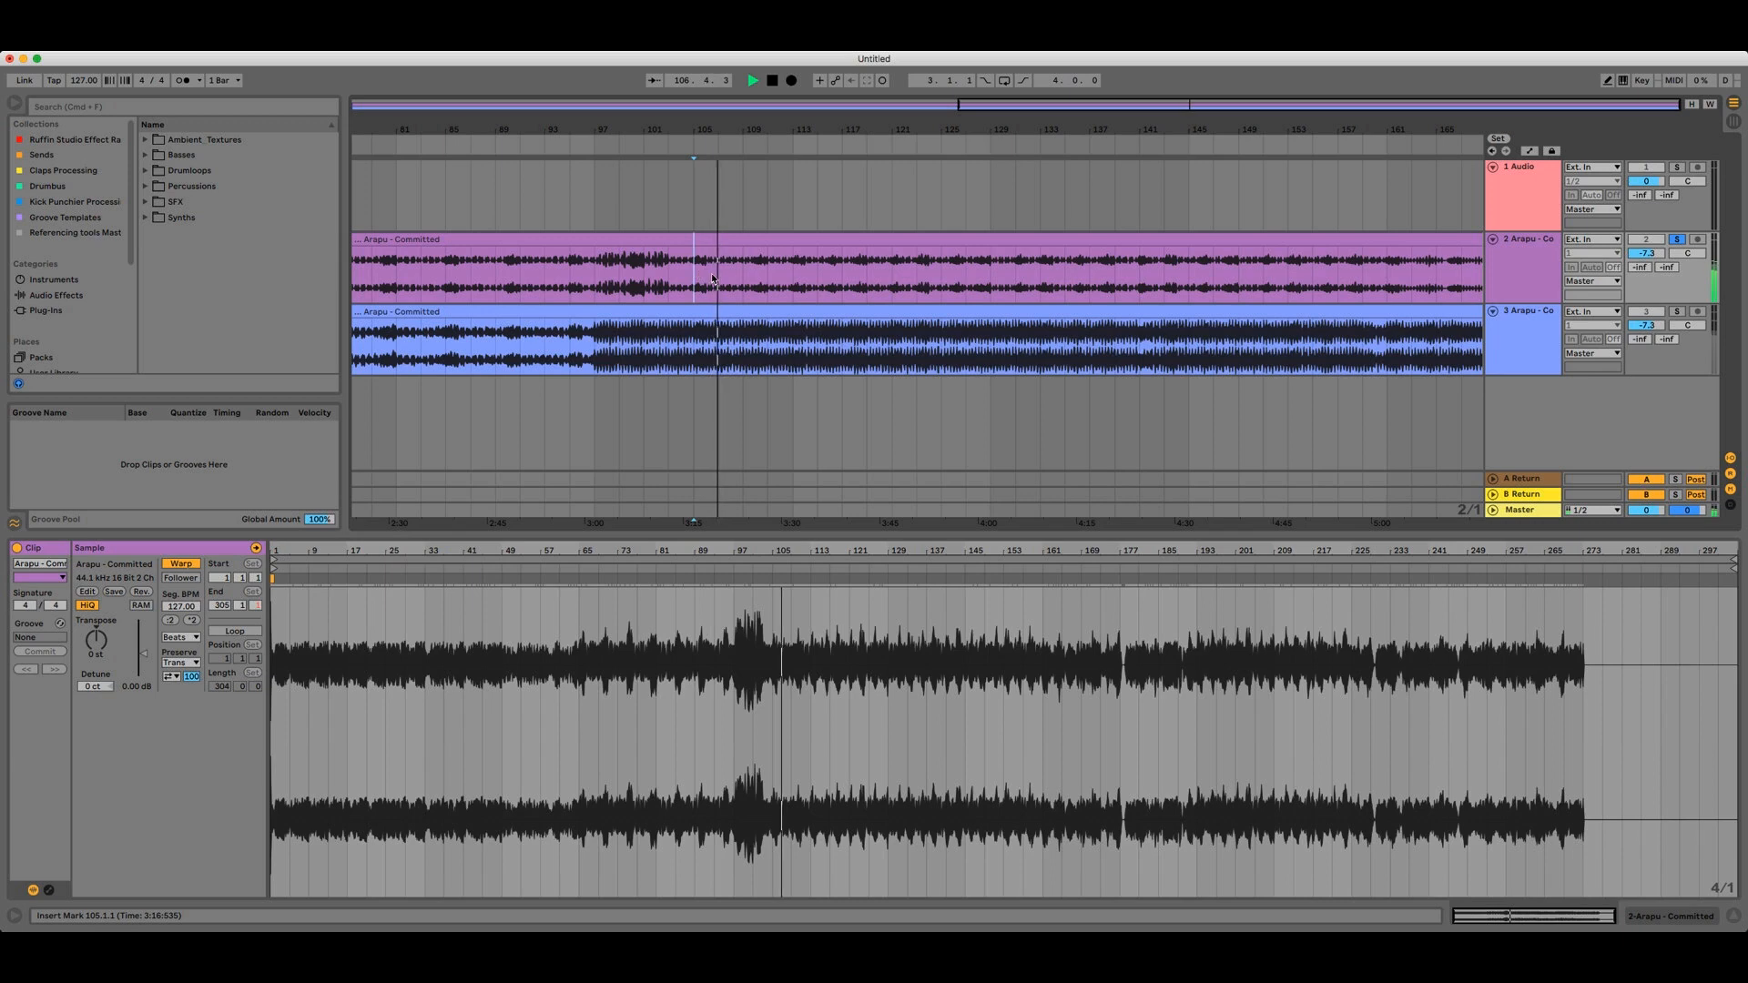
drag(701, 127, 719, 219)
click(732, 284)
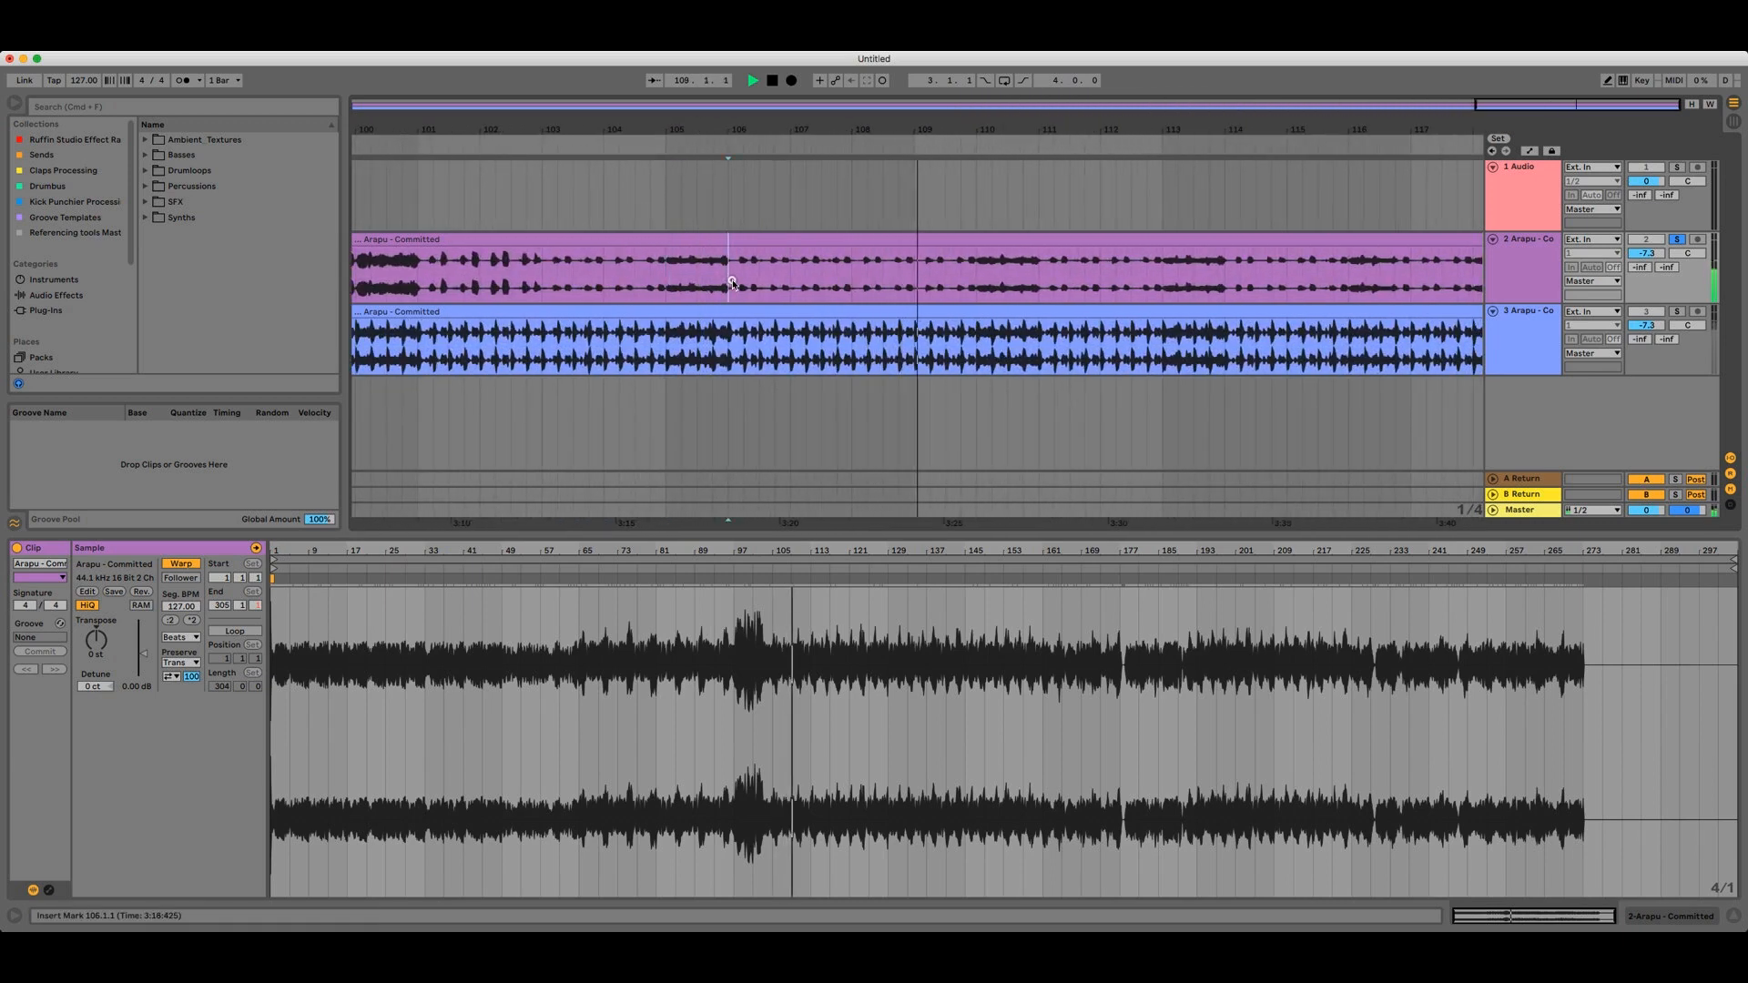
drag(732, 283, 961, 288)
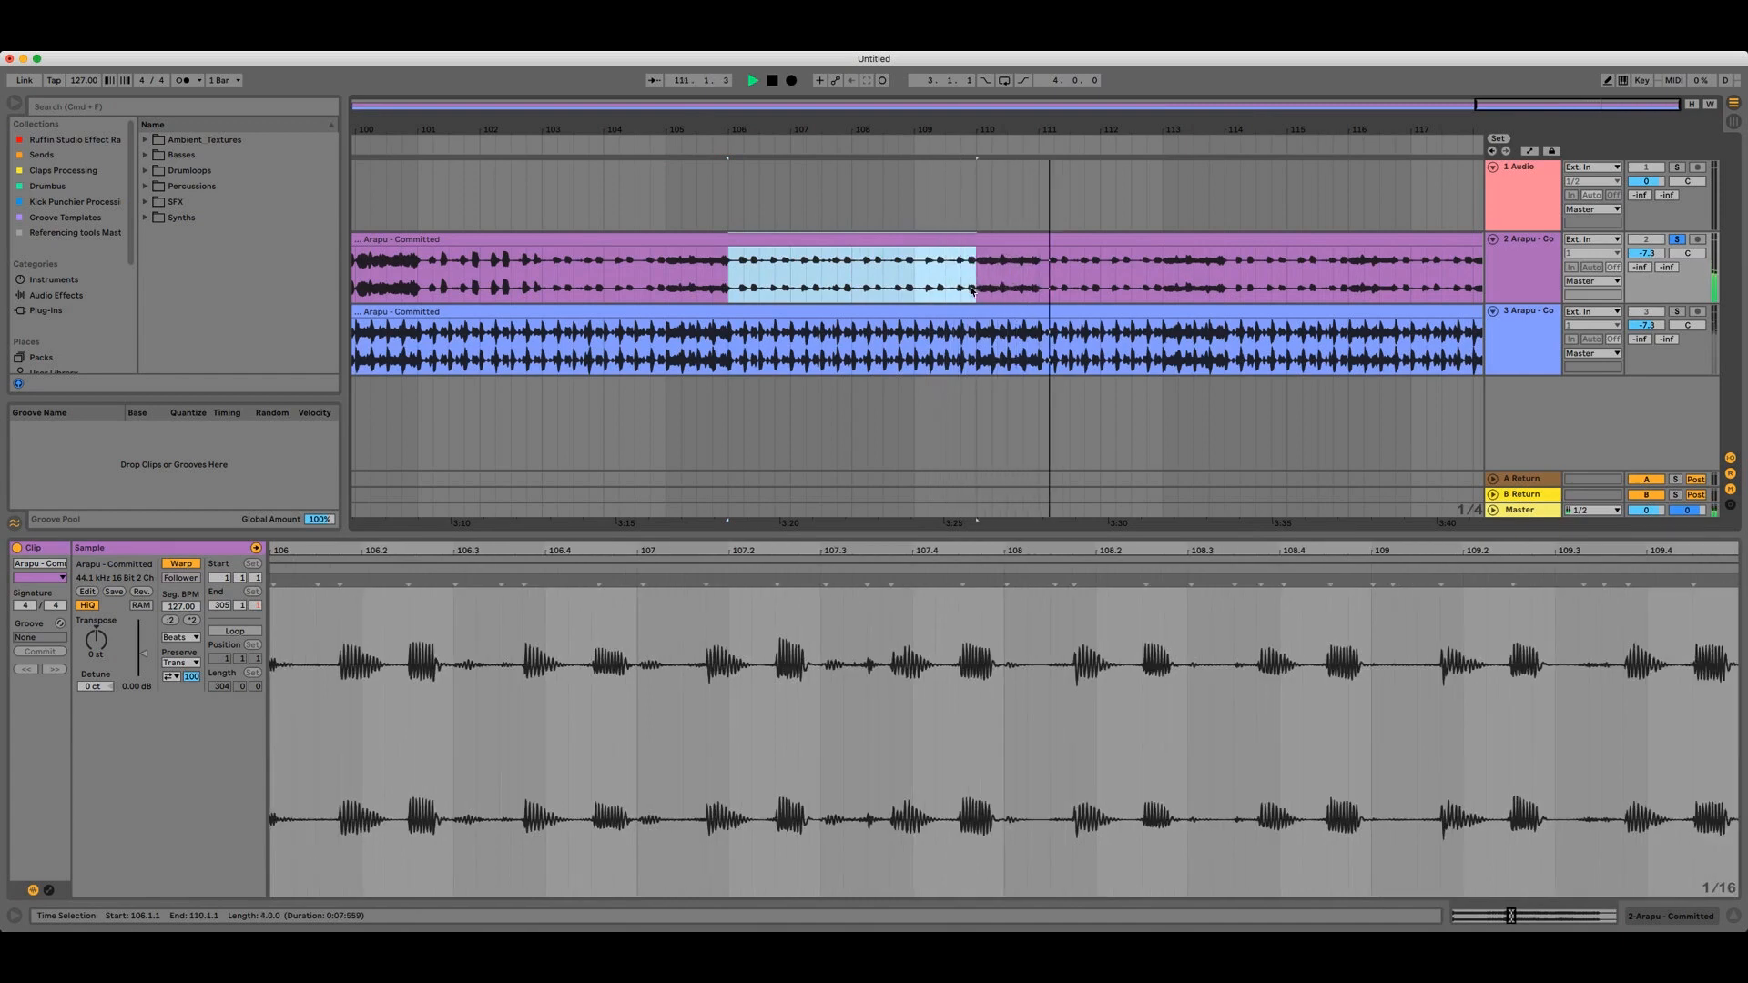
key(super+e)
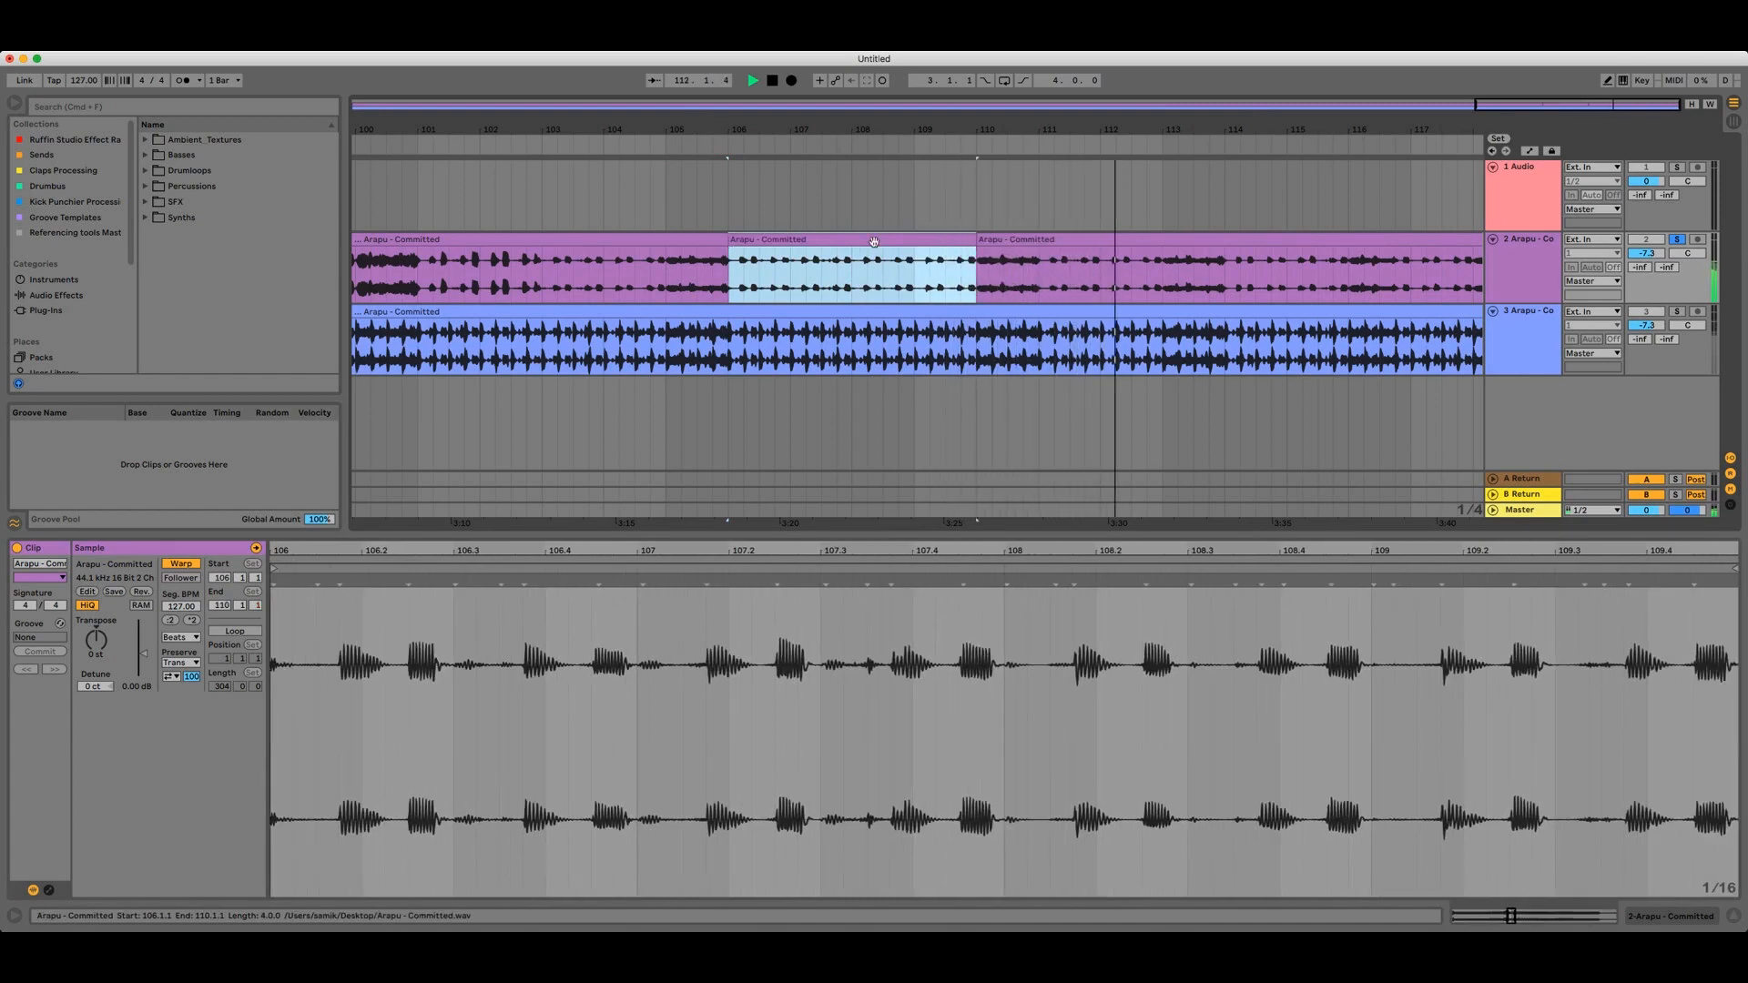
key(super+l)
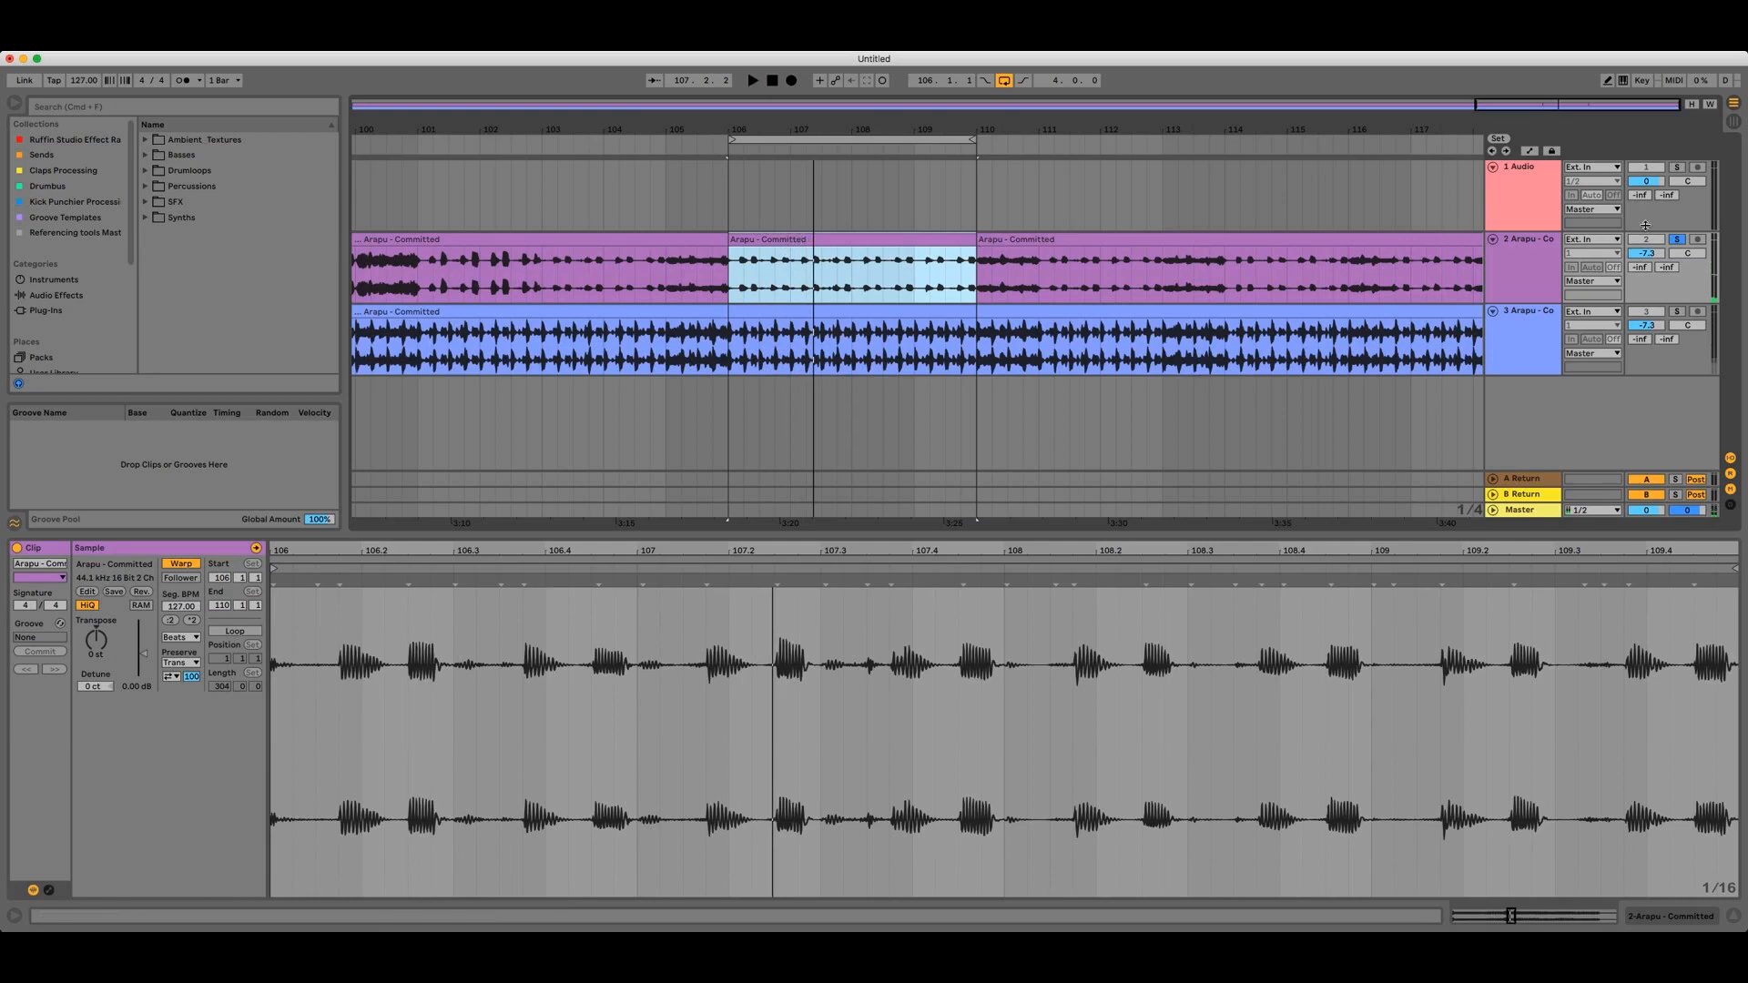
Convert the melody of the split four-bar Arapu clip to a new MIDI track and play the loop
right_click(803, 241)
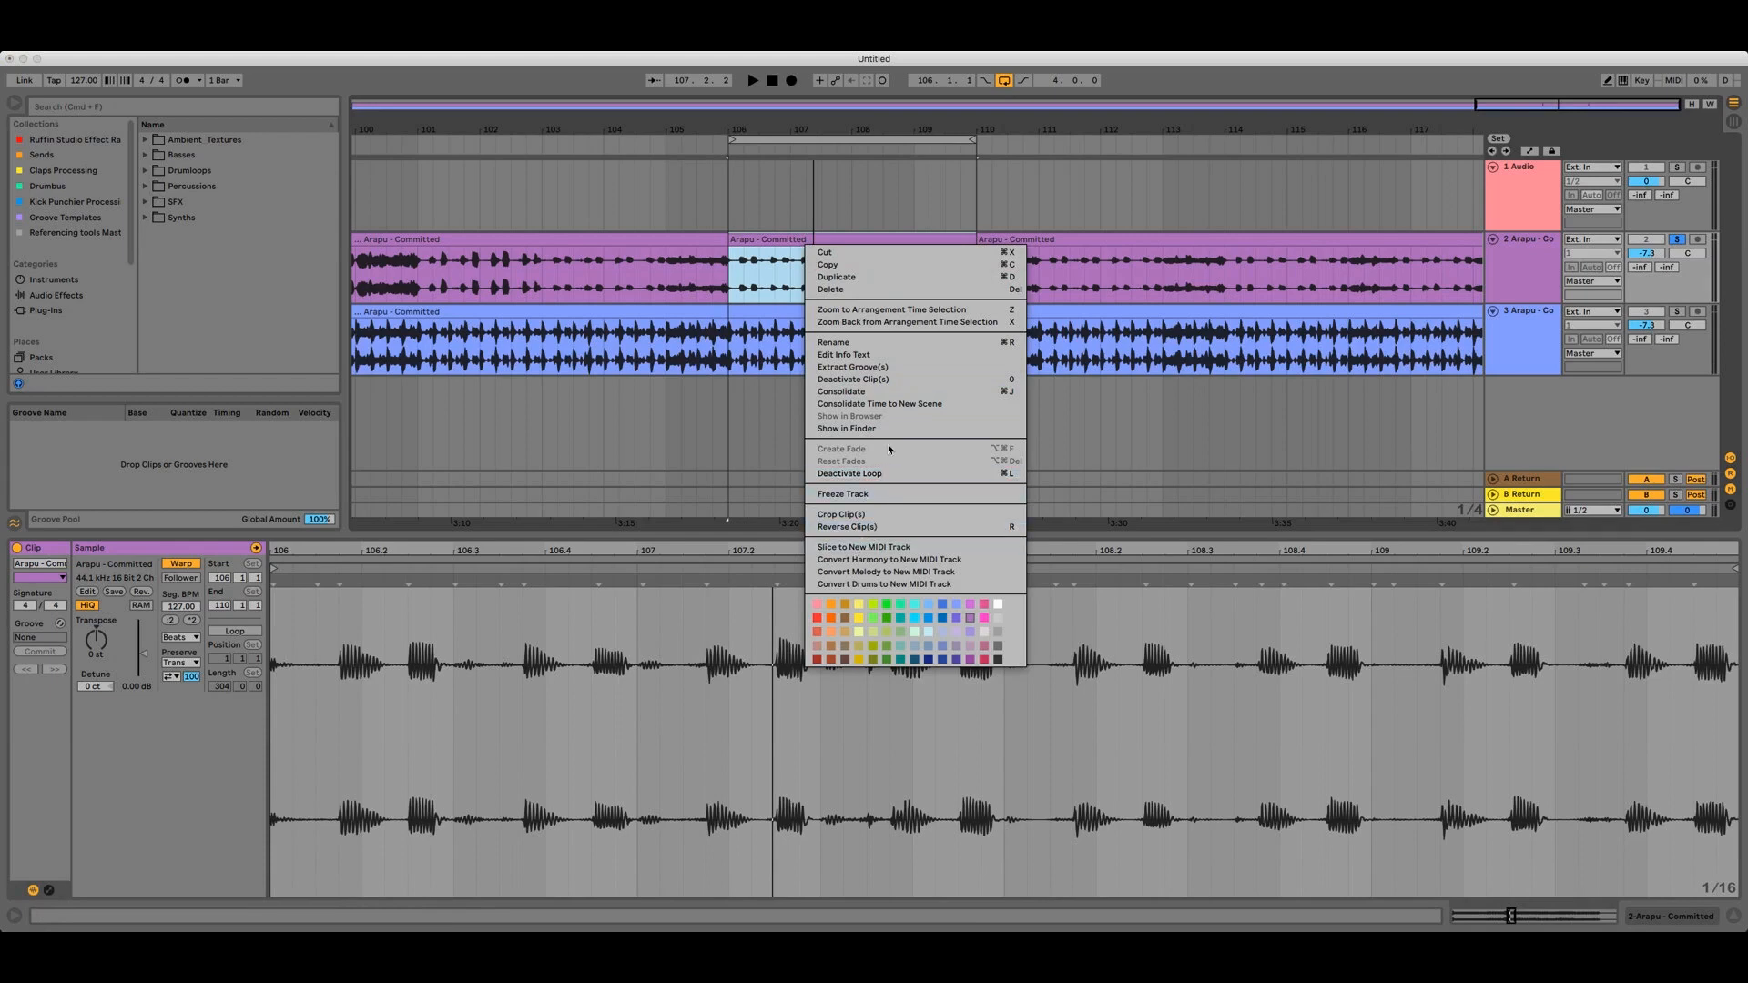
click(882, 572)
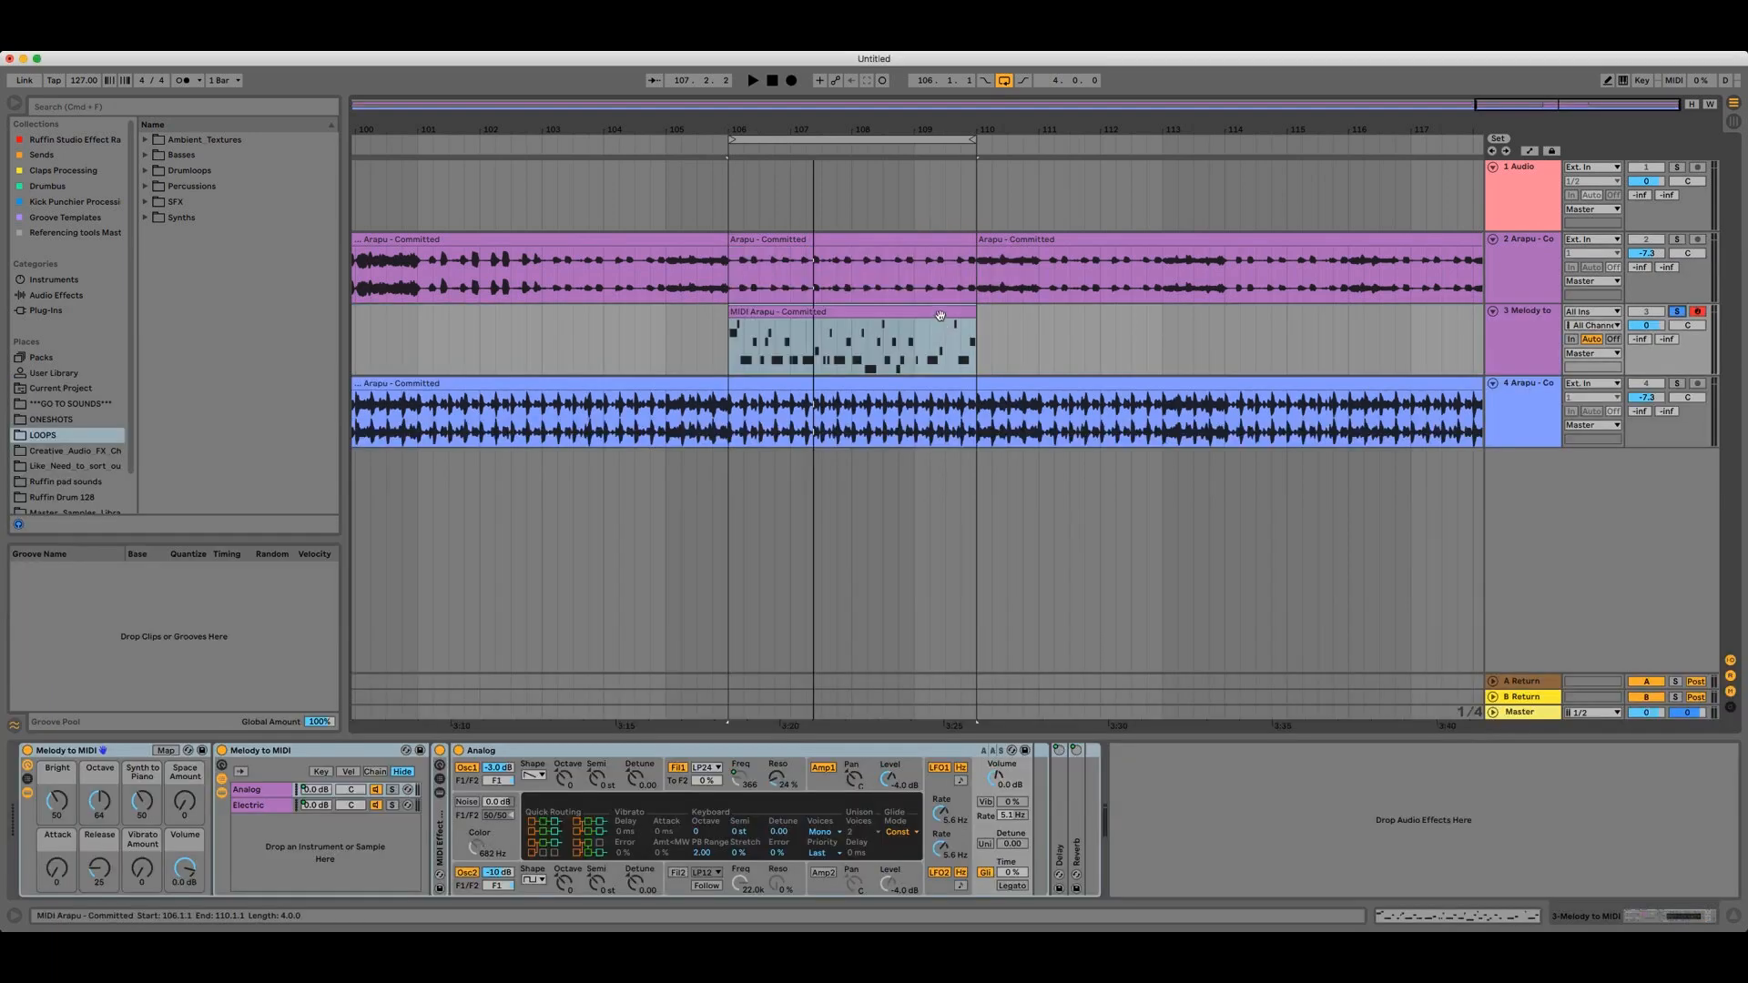
key(space)
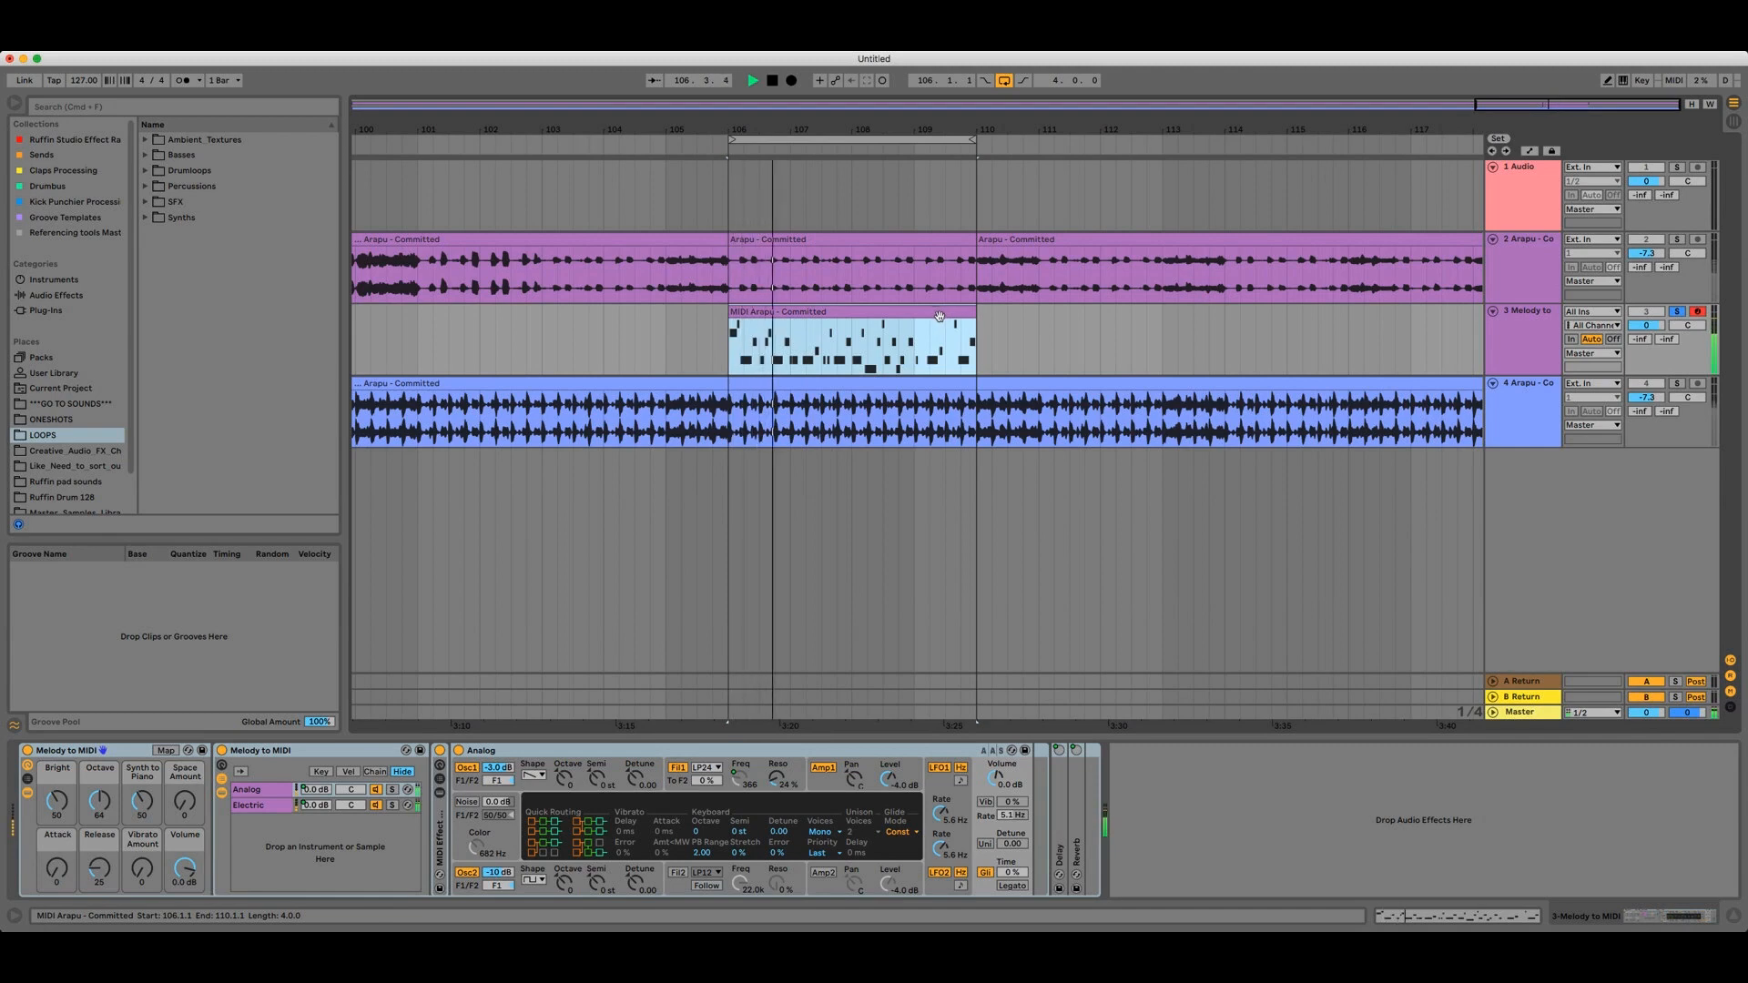
Open the converted MIDI clip, deactivate the stray short notes around beats 1.3 and 2.3, and replay the loop
double_click(935, 314)
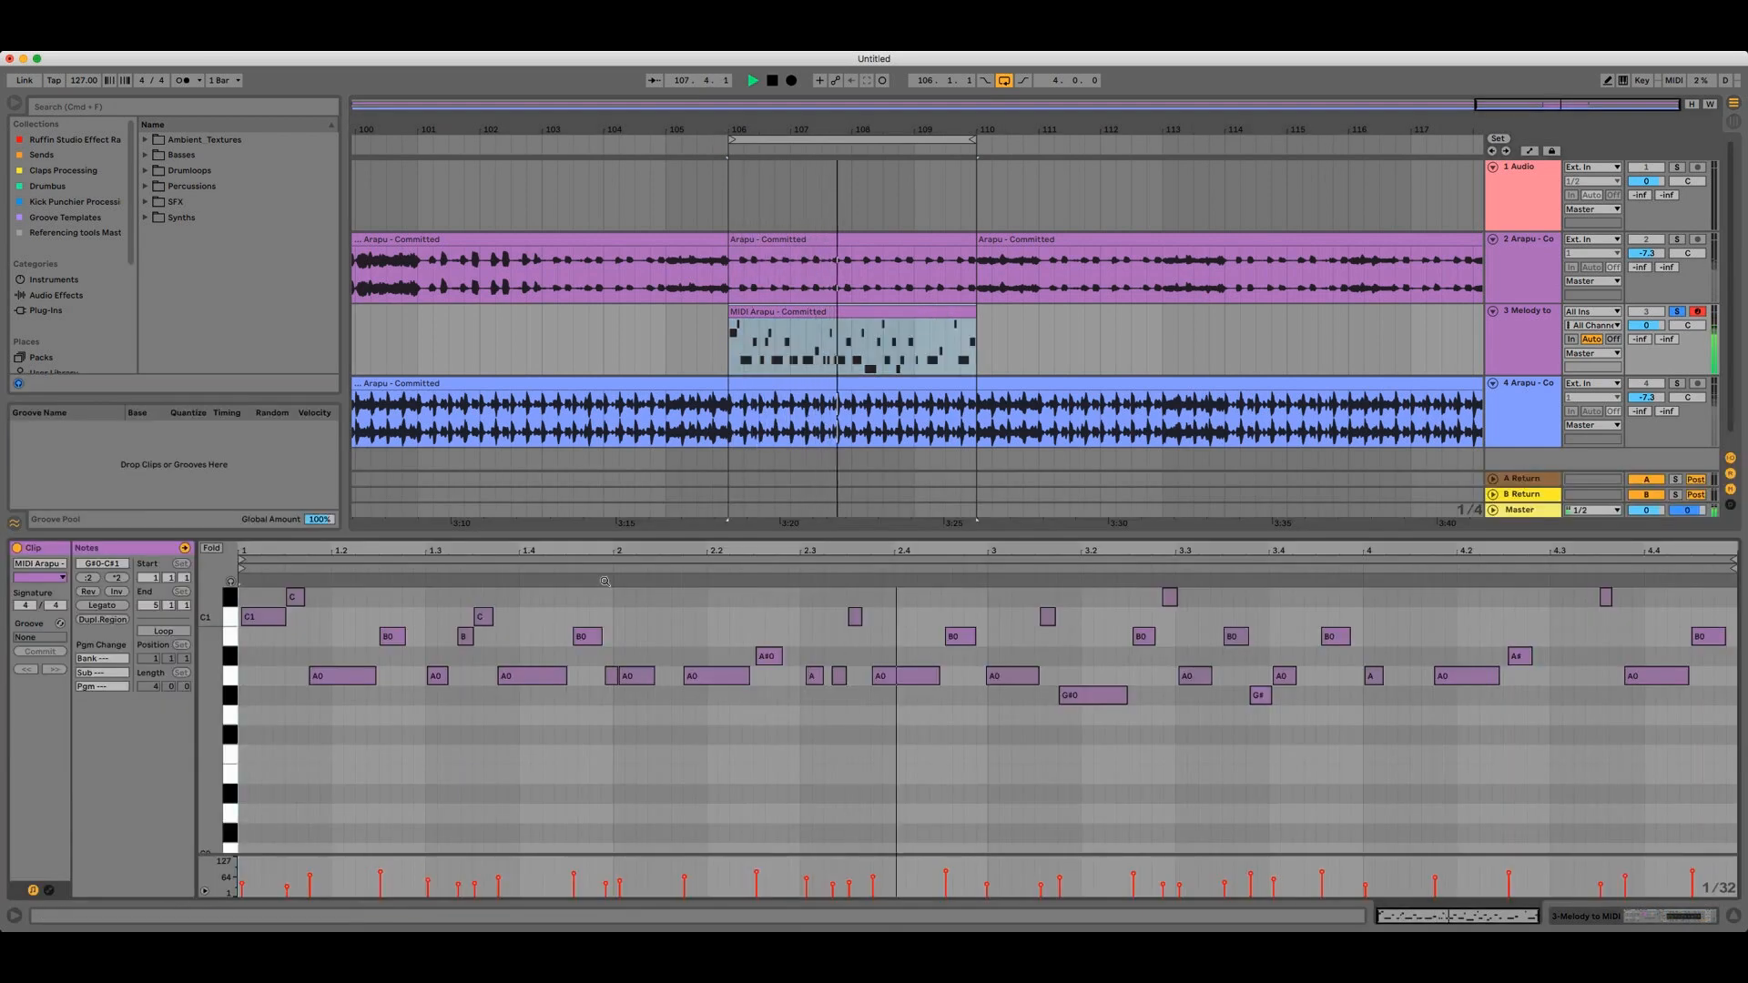
drag(736, 767, 551, 607)
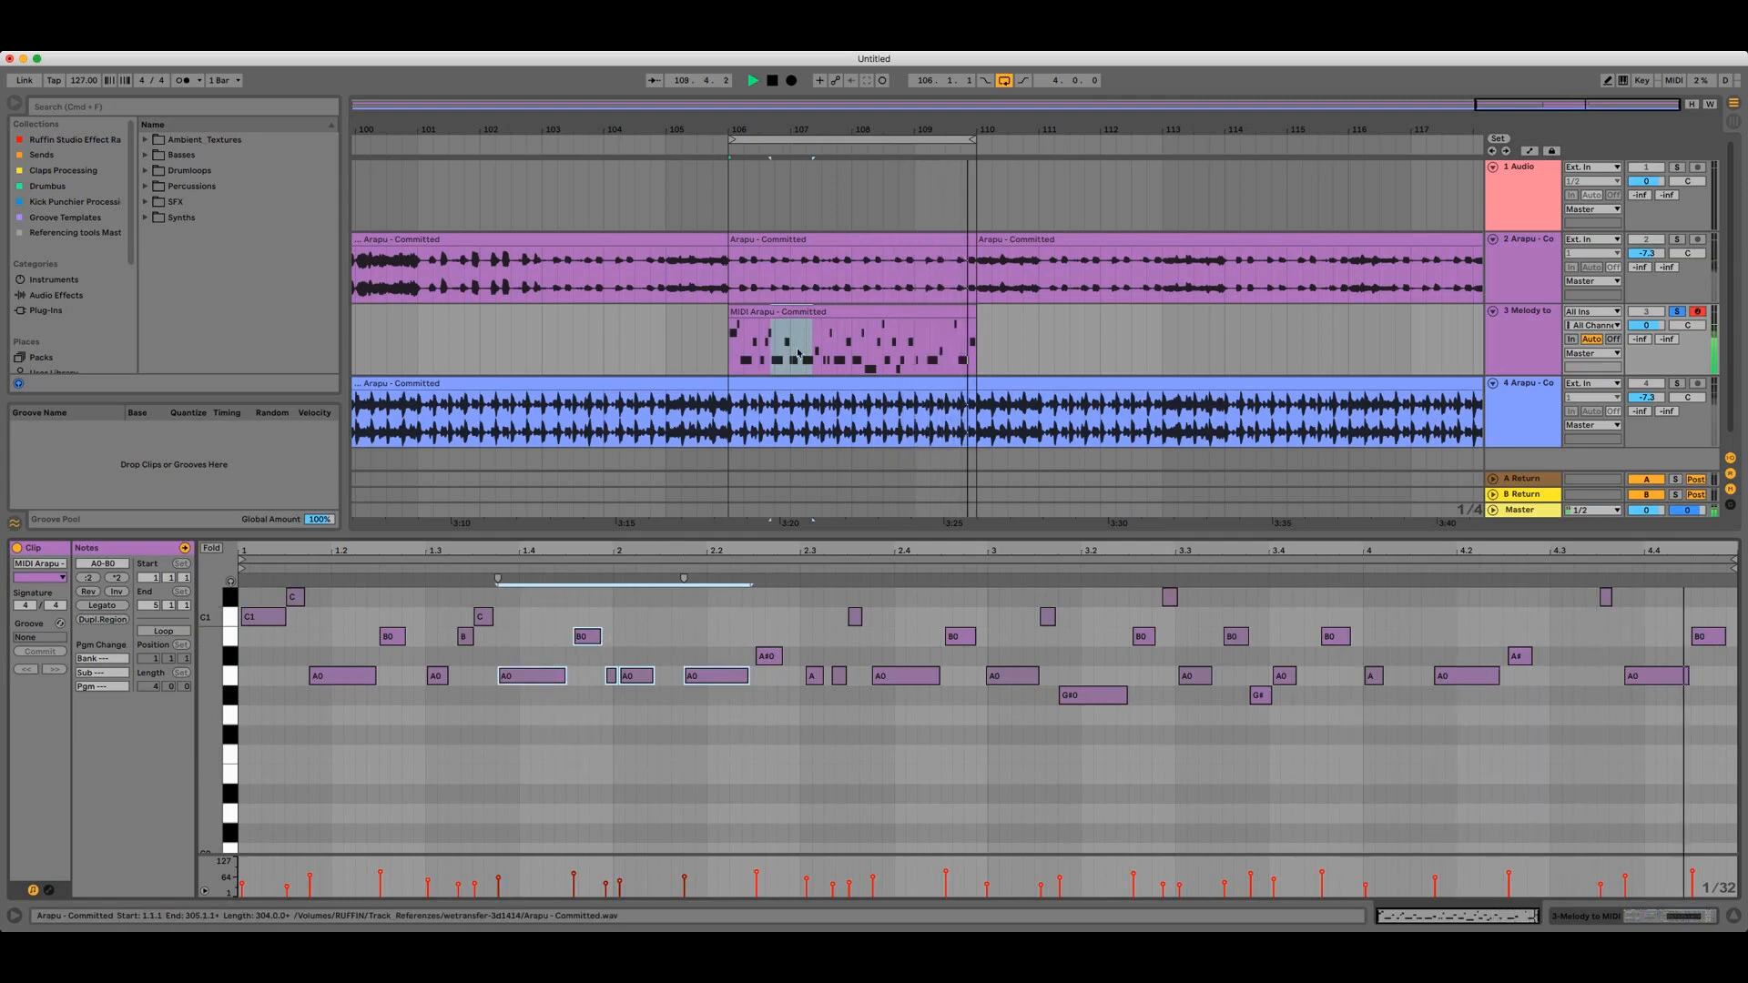
click(799, 314)
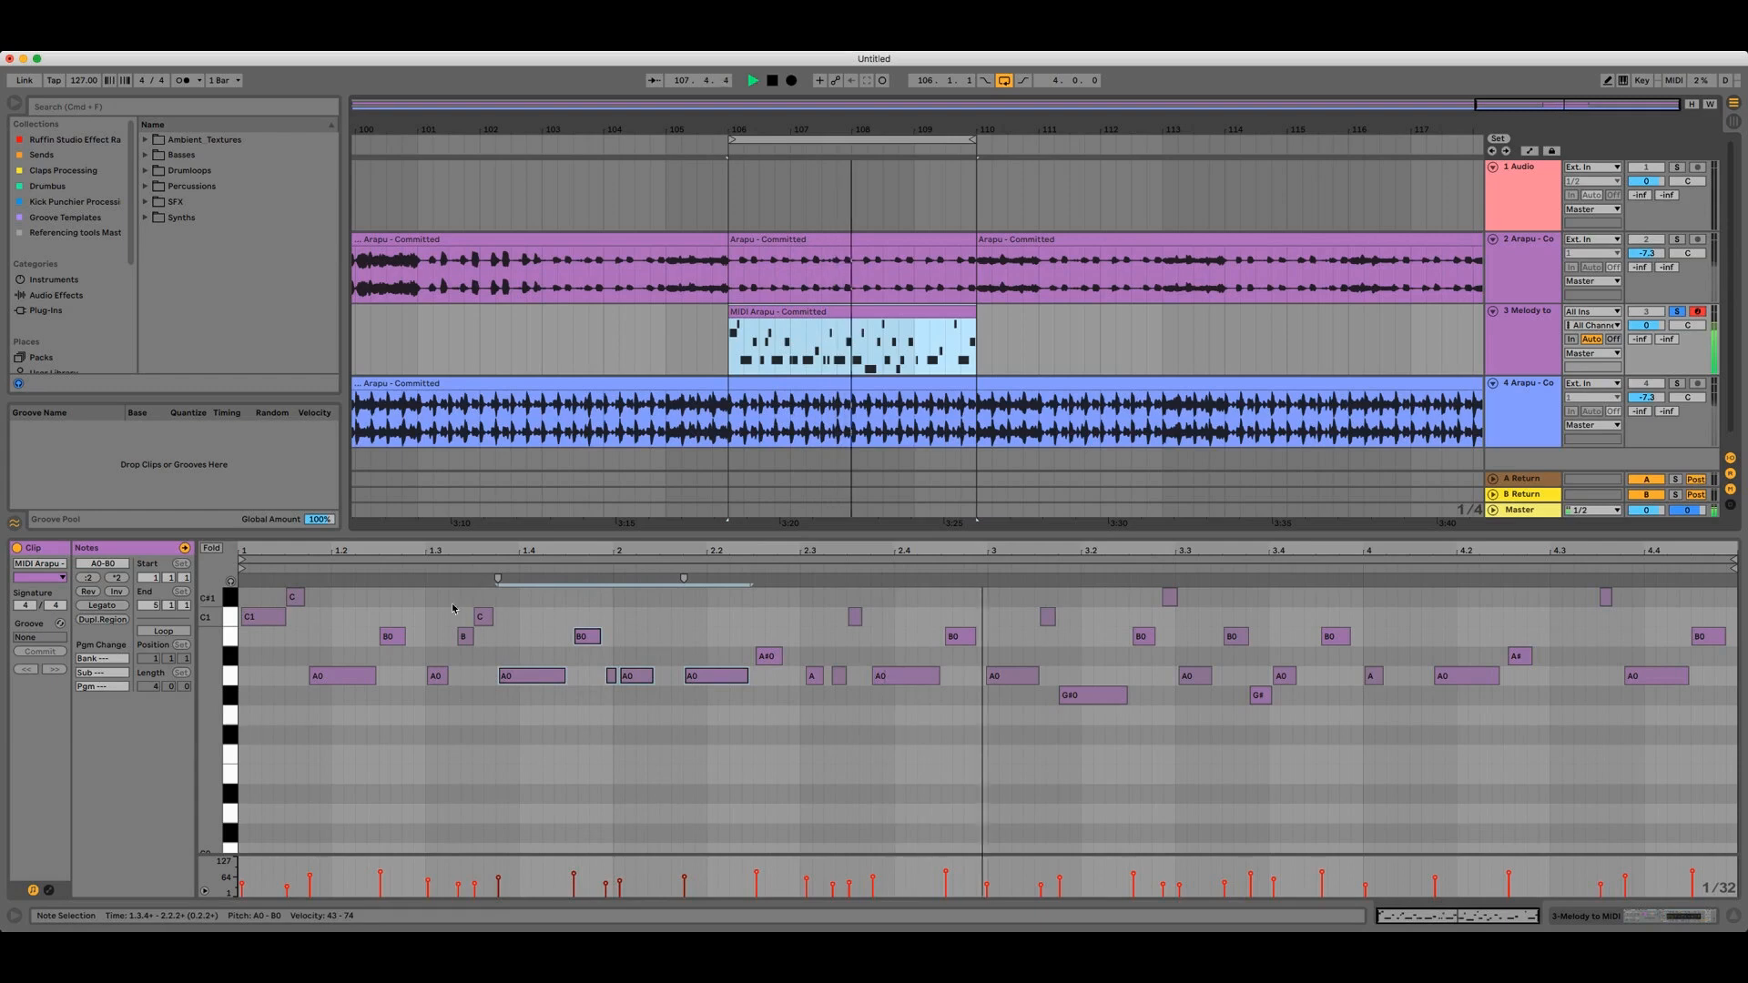
drag(447, 606, 495, 657)
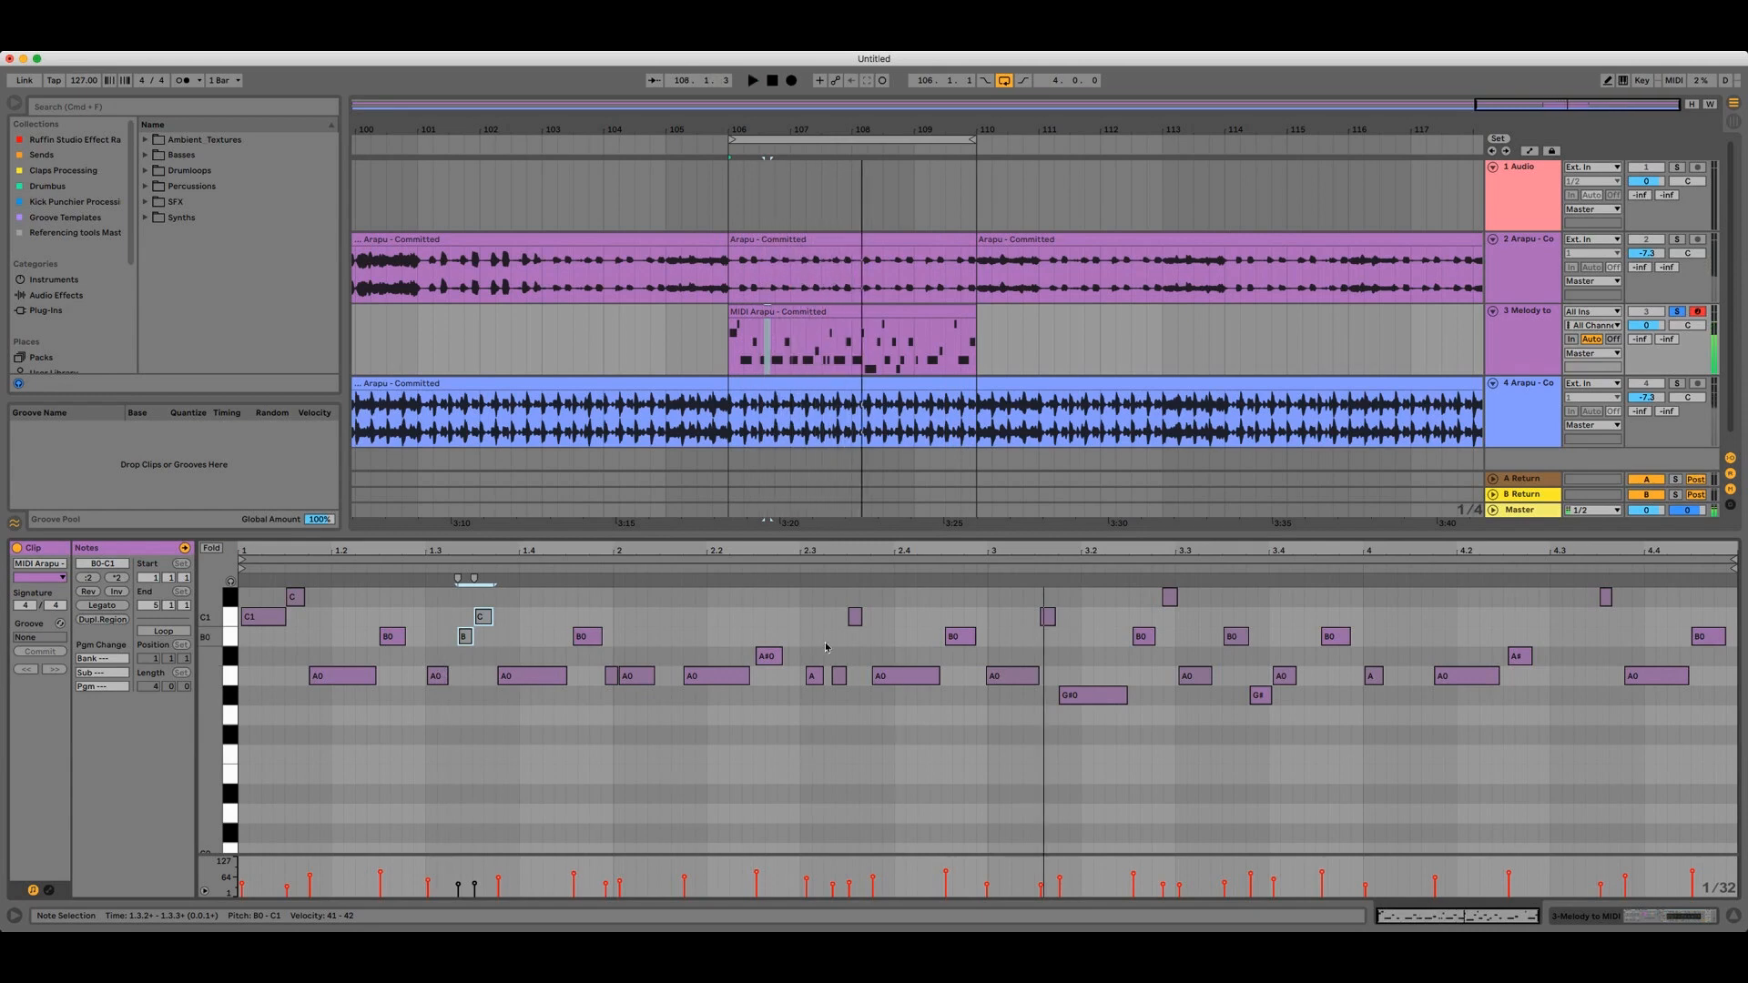
click(855, 619)
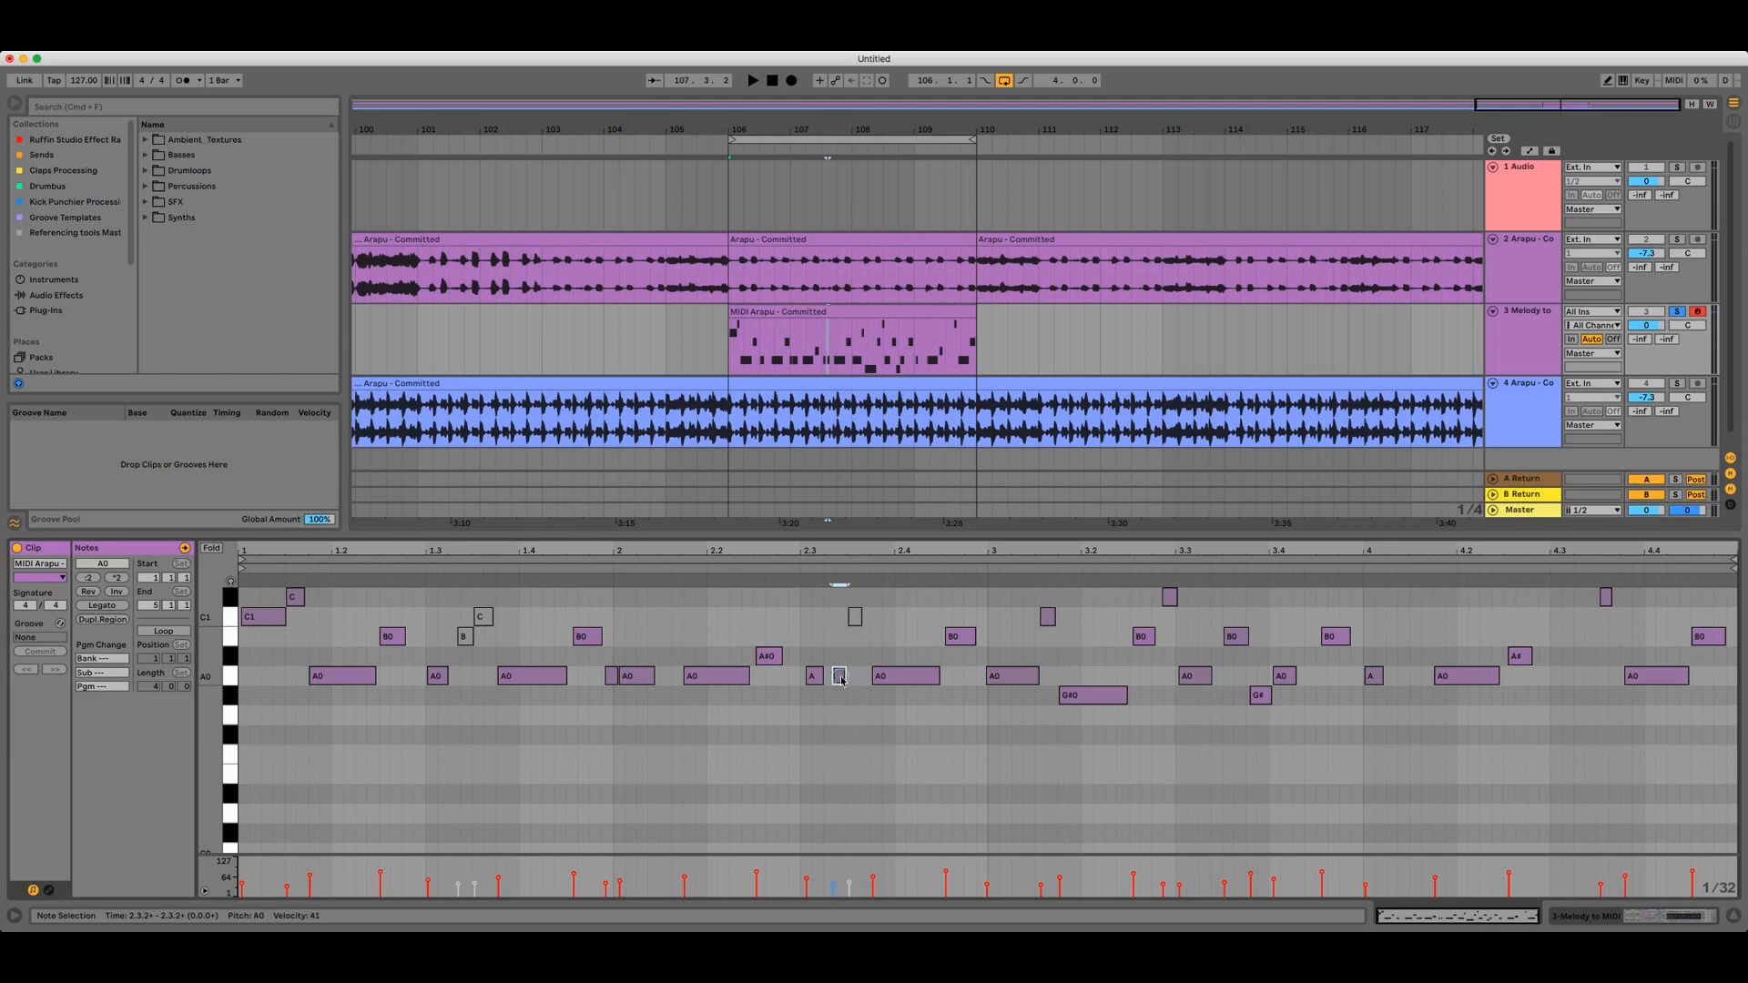
key(space)
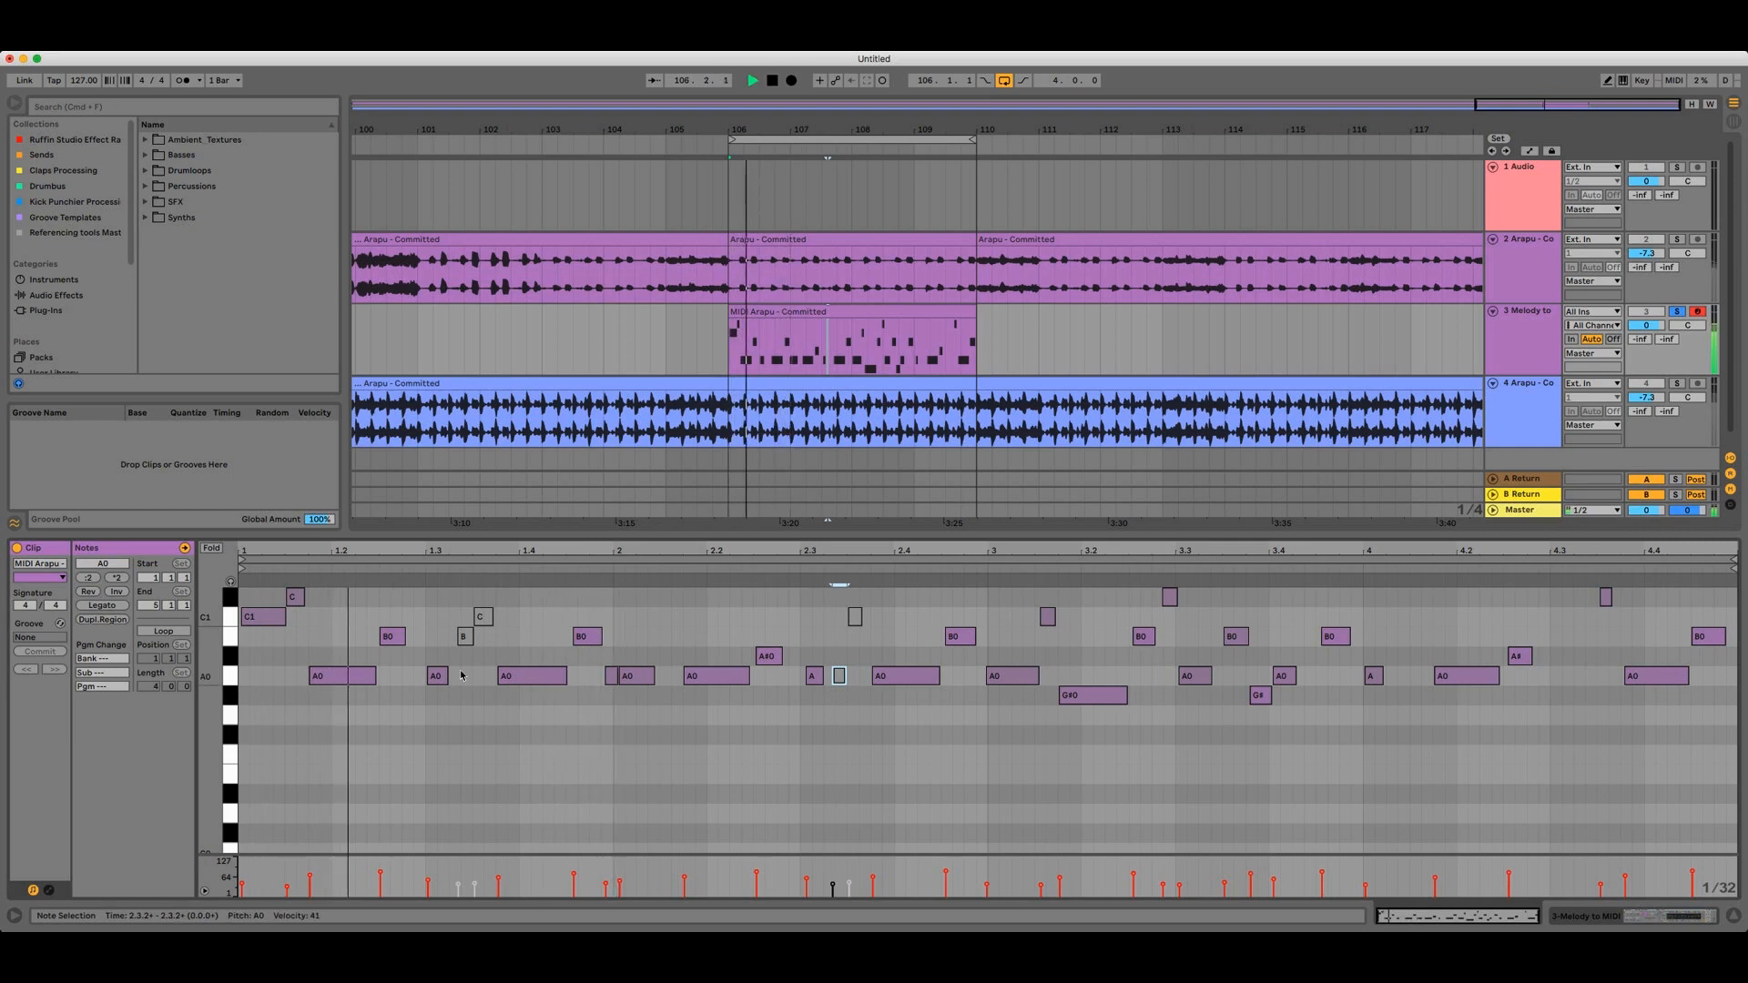
Lengthen the A0 note at beat 1.3 until it reaches the following A0 note, then select the whole MIDI clip
key(space)
drag(447, 672, 494, 677)
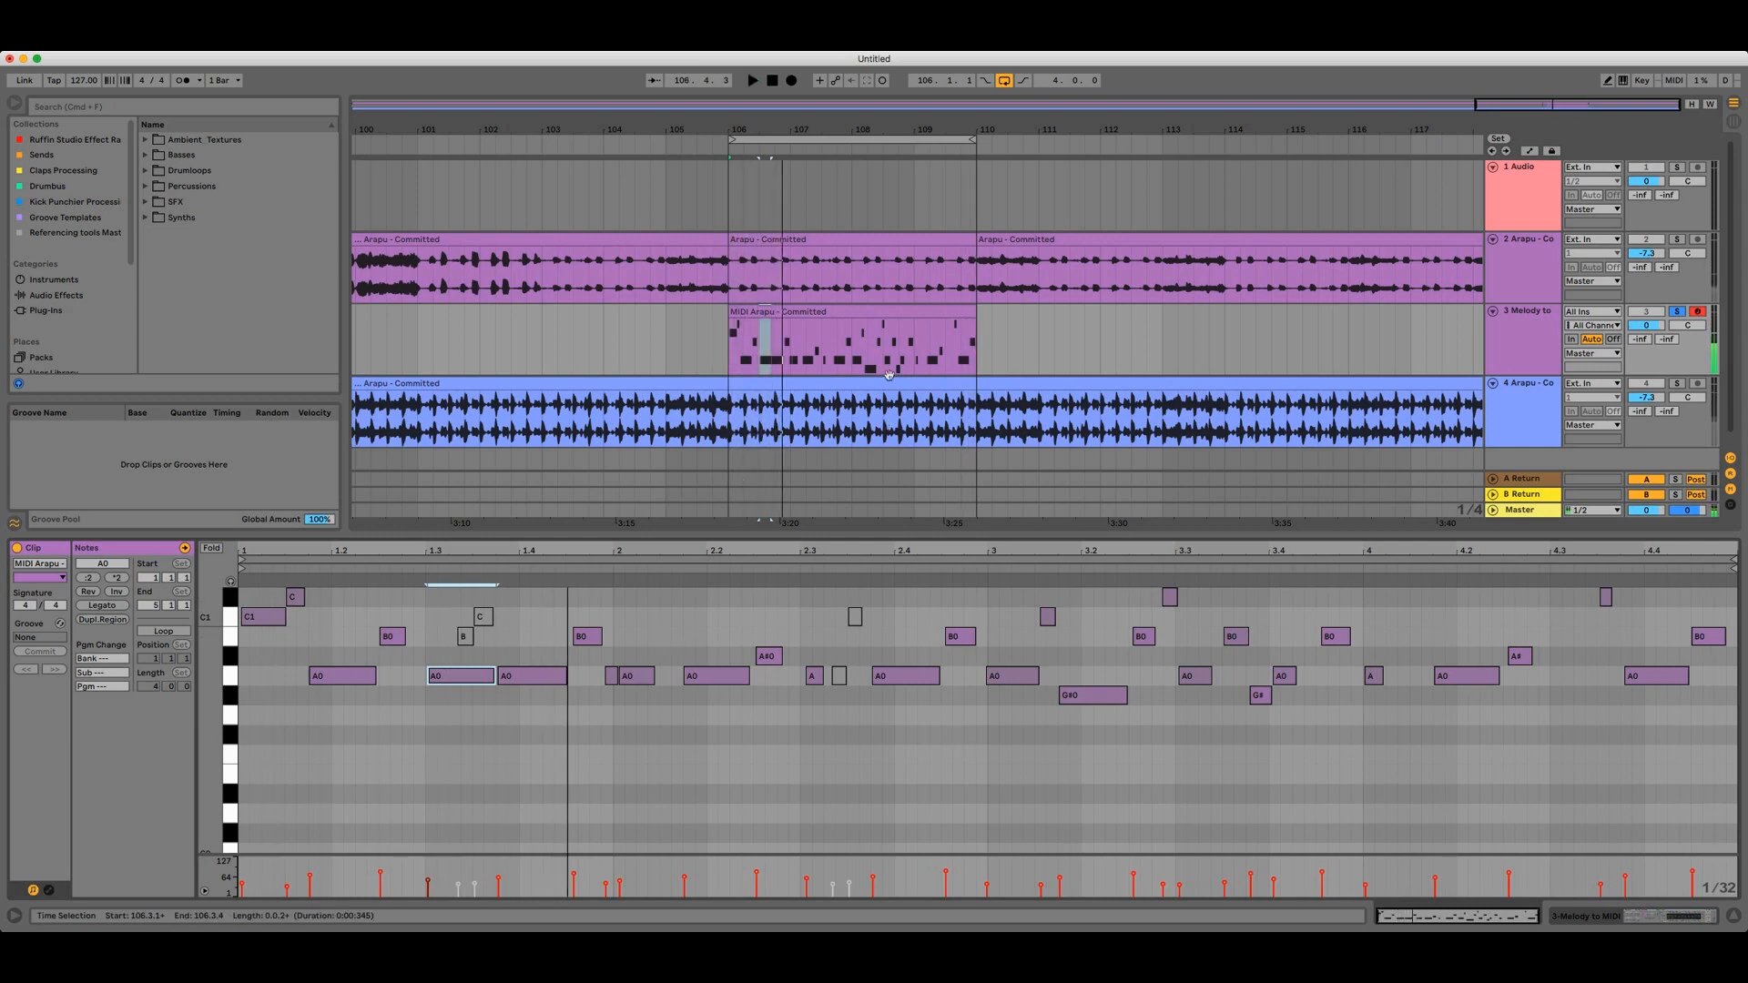
click(860, 315)
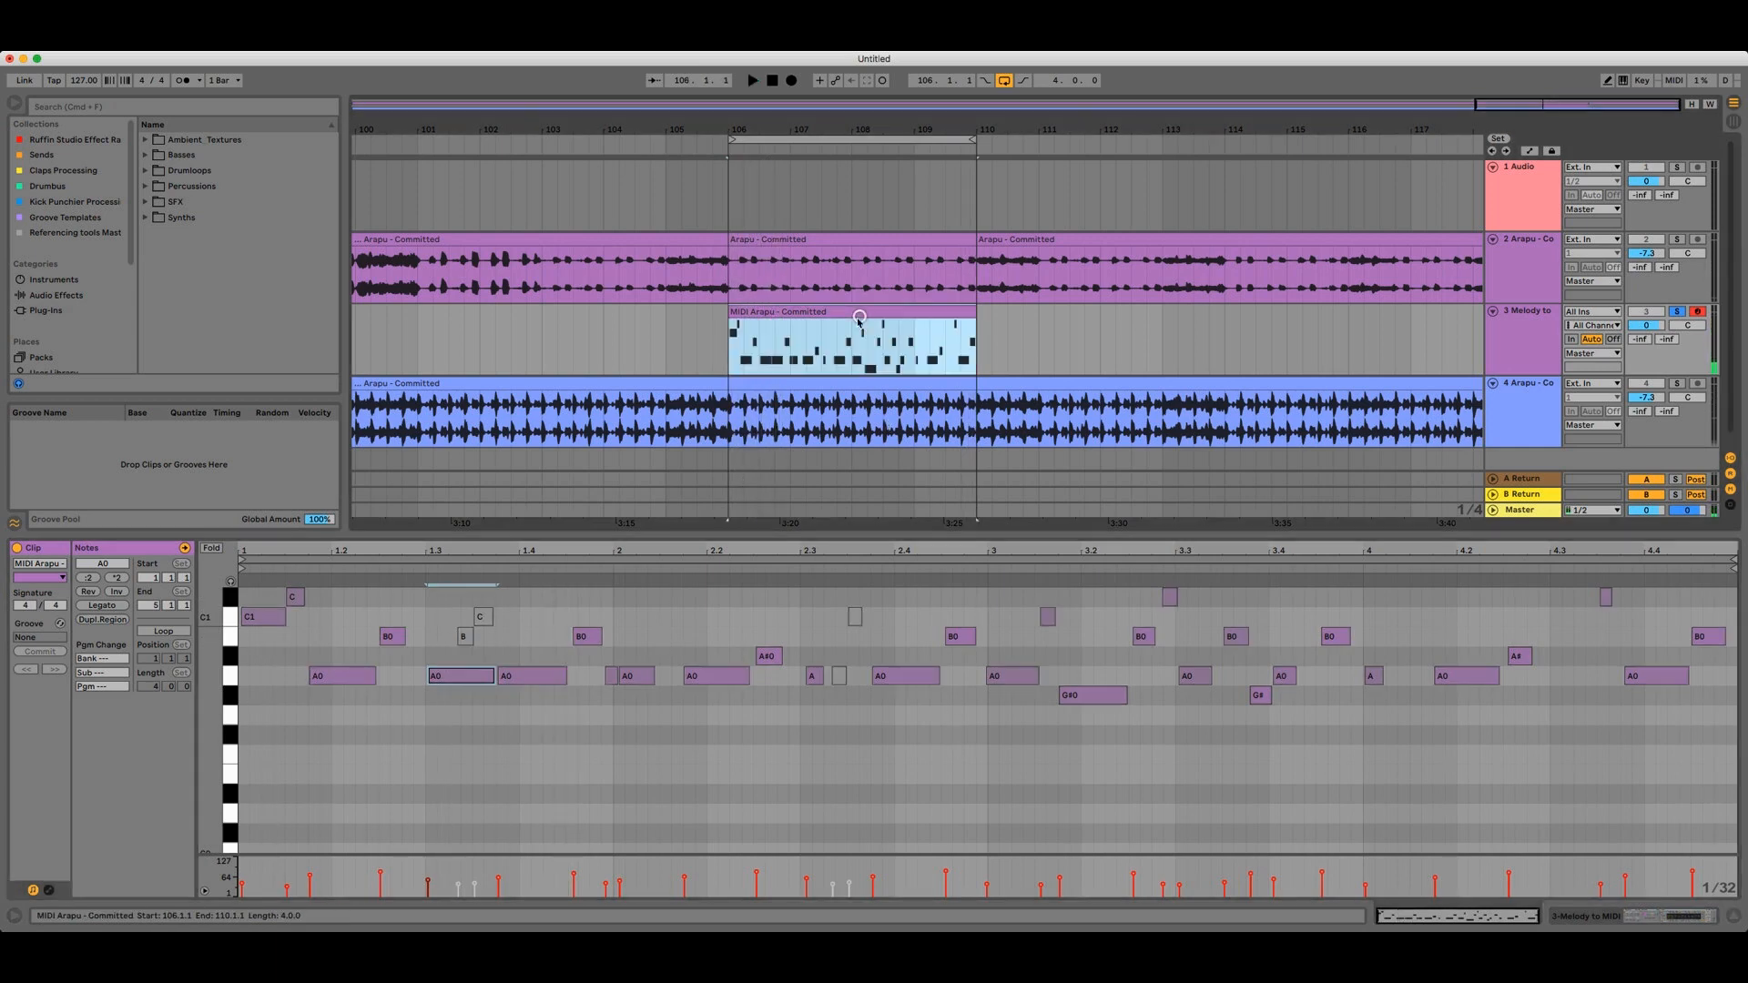
Replace the melody track's instrument with Max for Live's Multi, setting Speed to 12, Attack to 5.00 ms and shortening the release
click(276, 106)
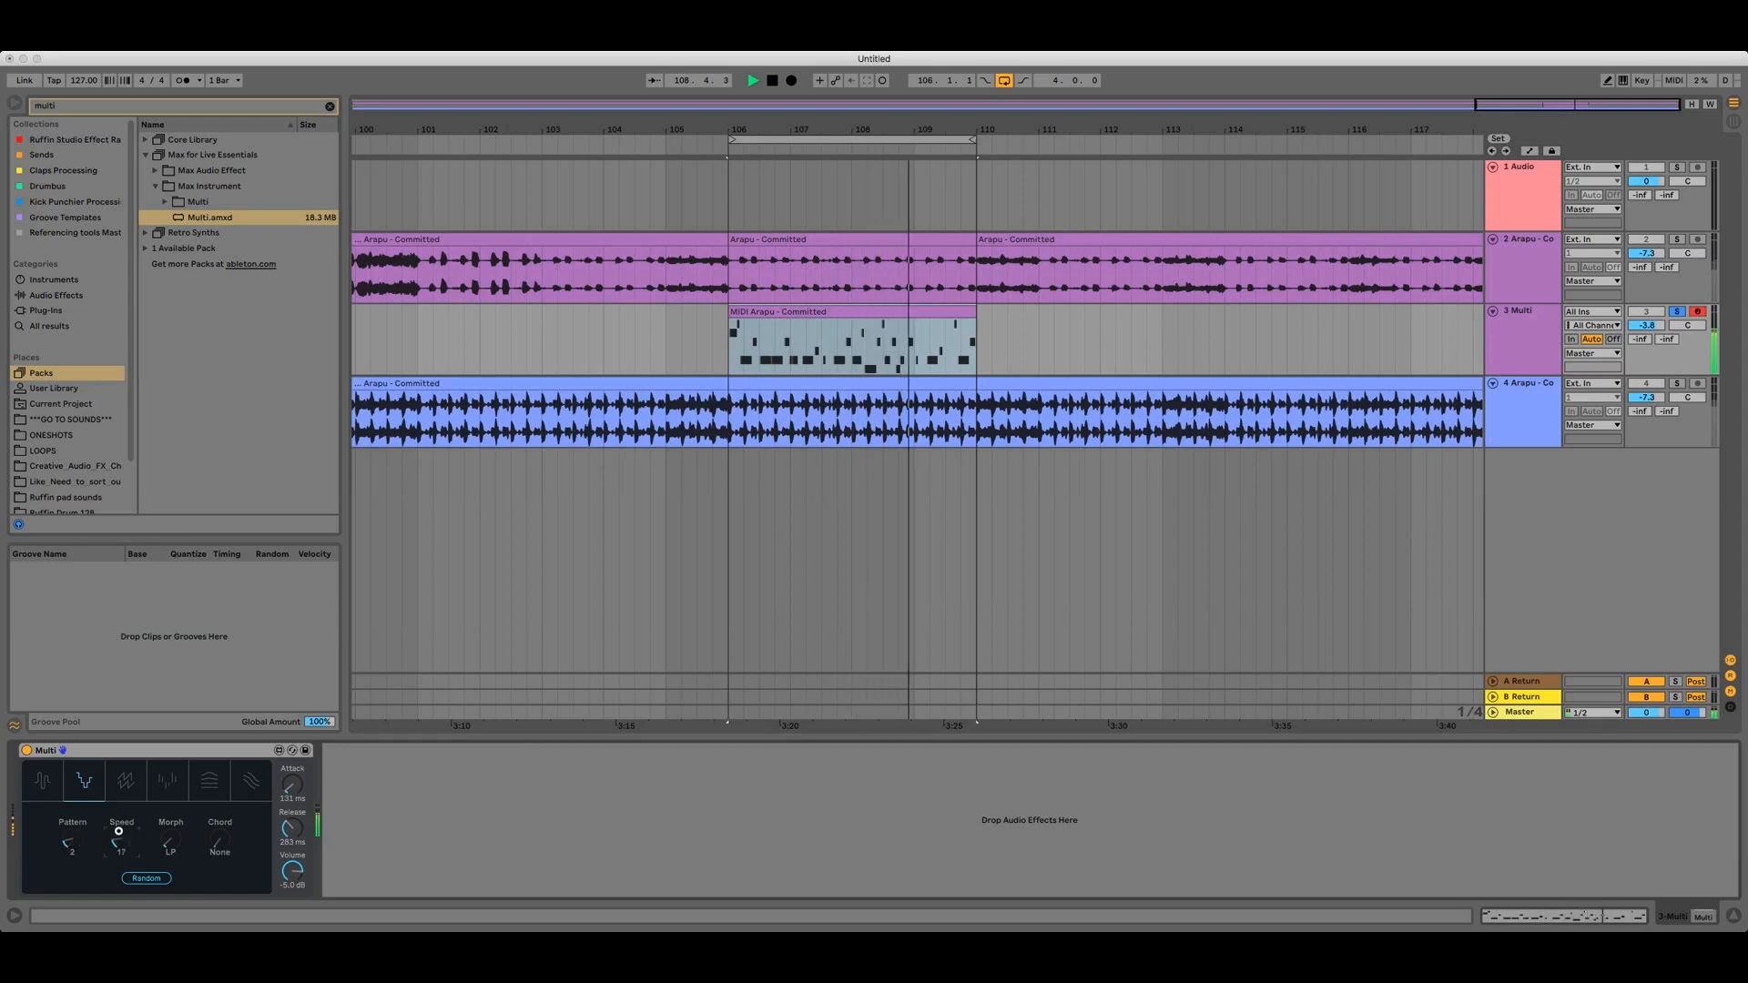
drag(119, 805, 119, 847)
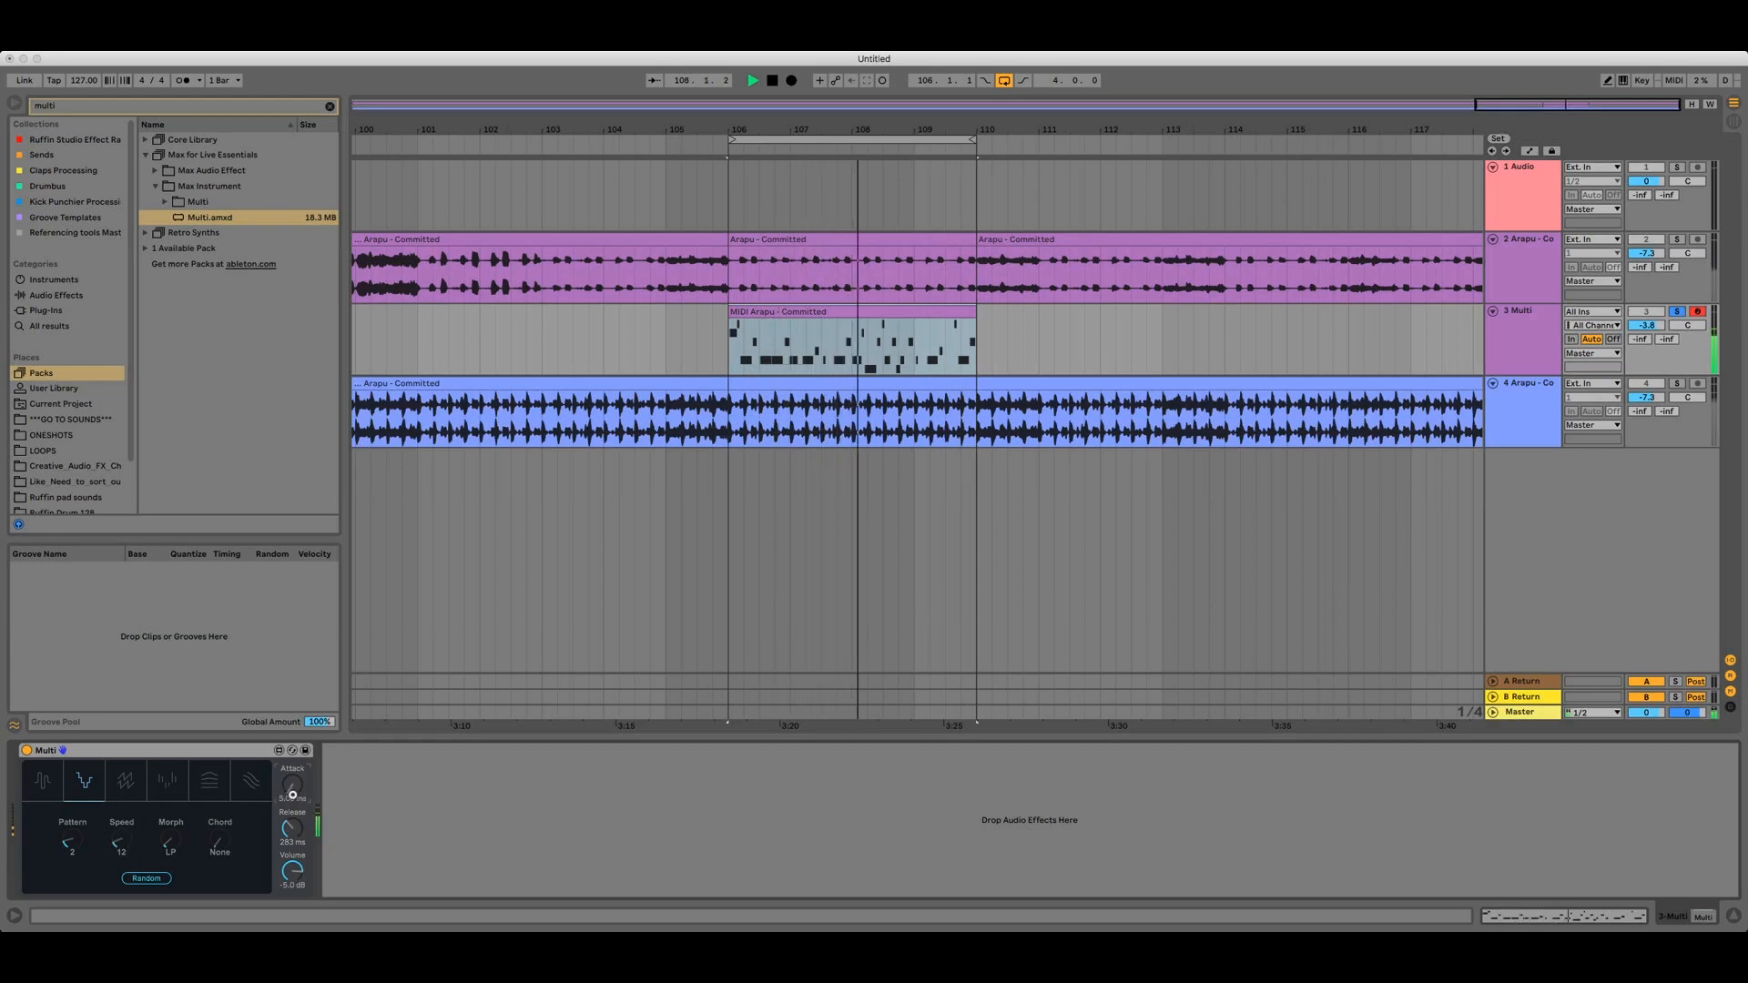
drag(288, 822, 287, 834)
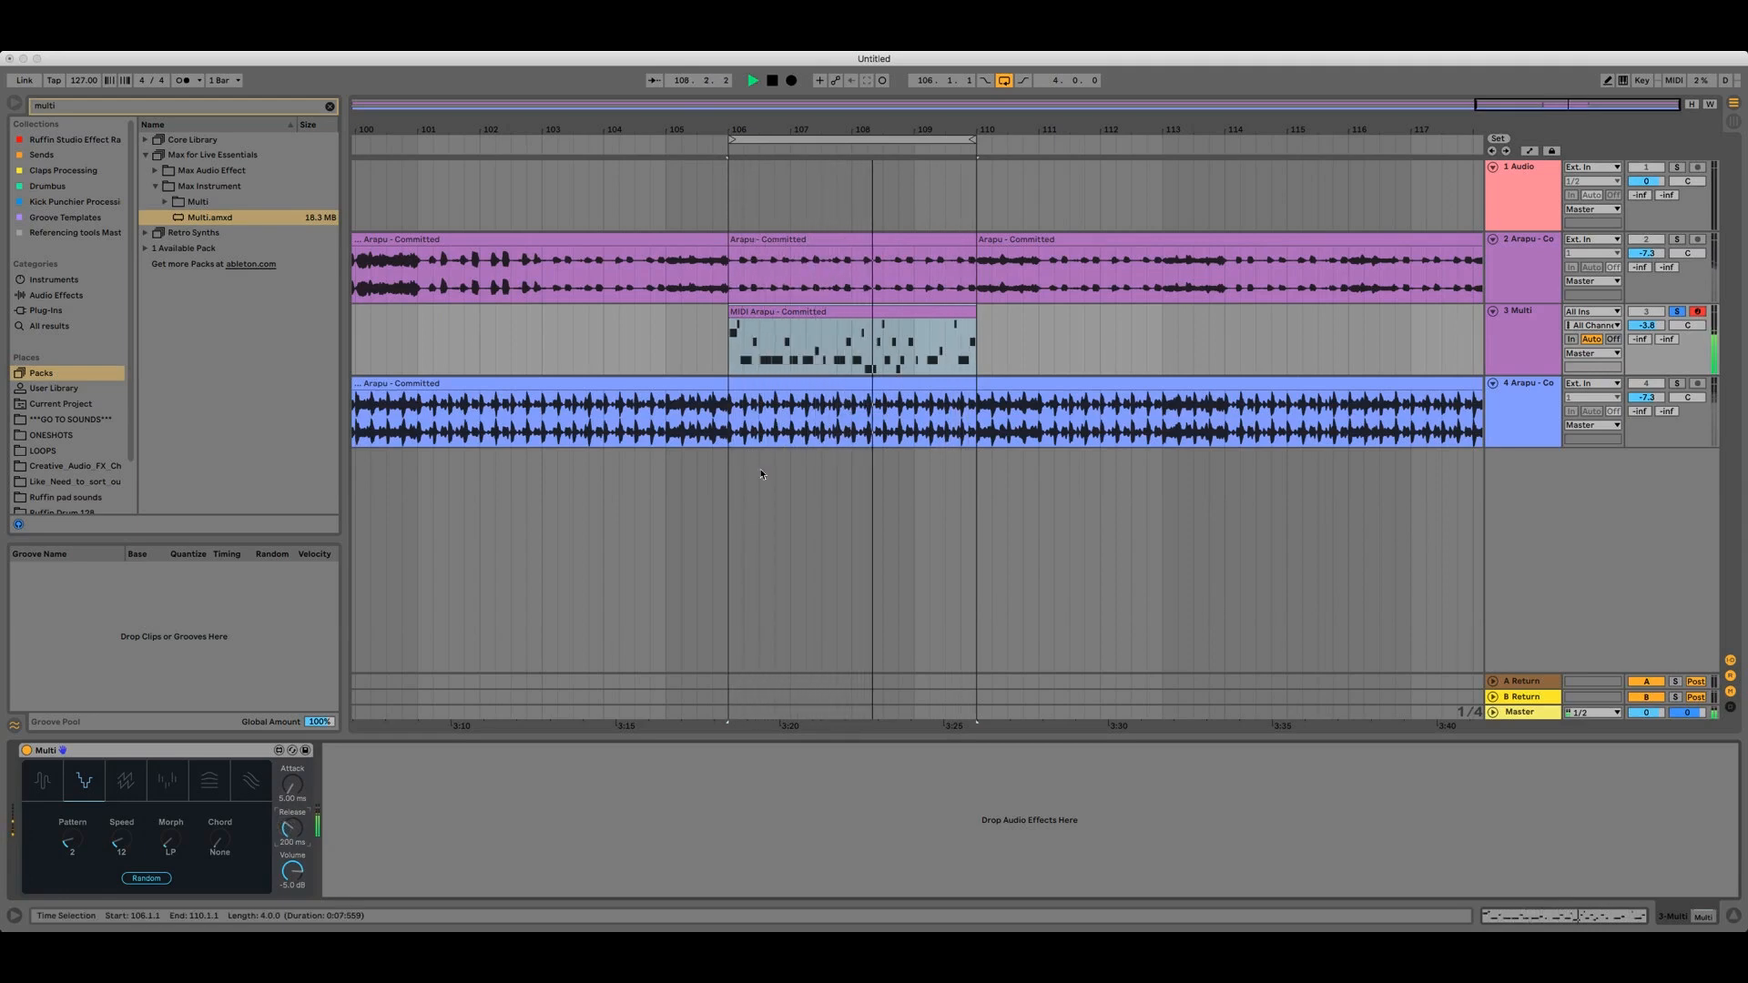
Deactivate the short A0 note just before bar 2 of the MIDI clip and shorten the clip's loop to two bars
double_click(784, 342)
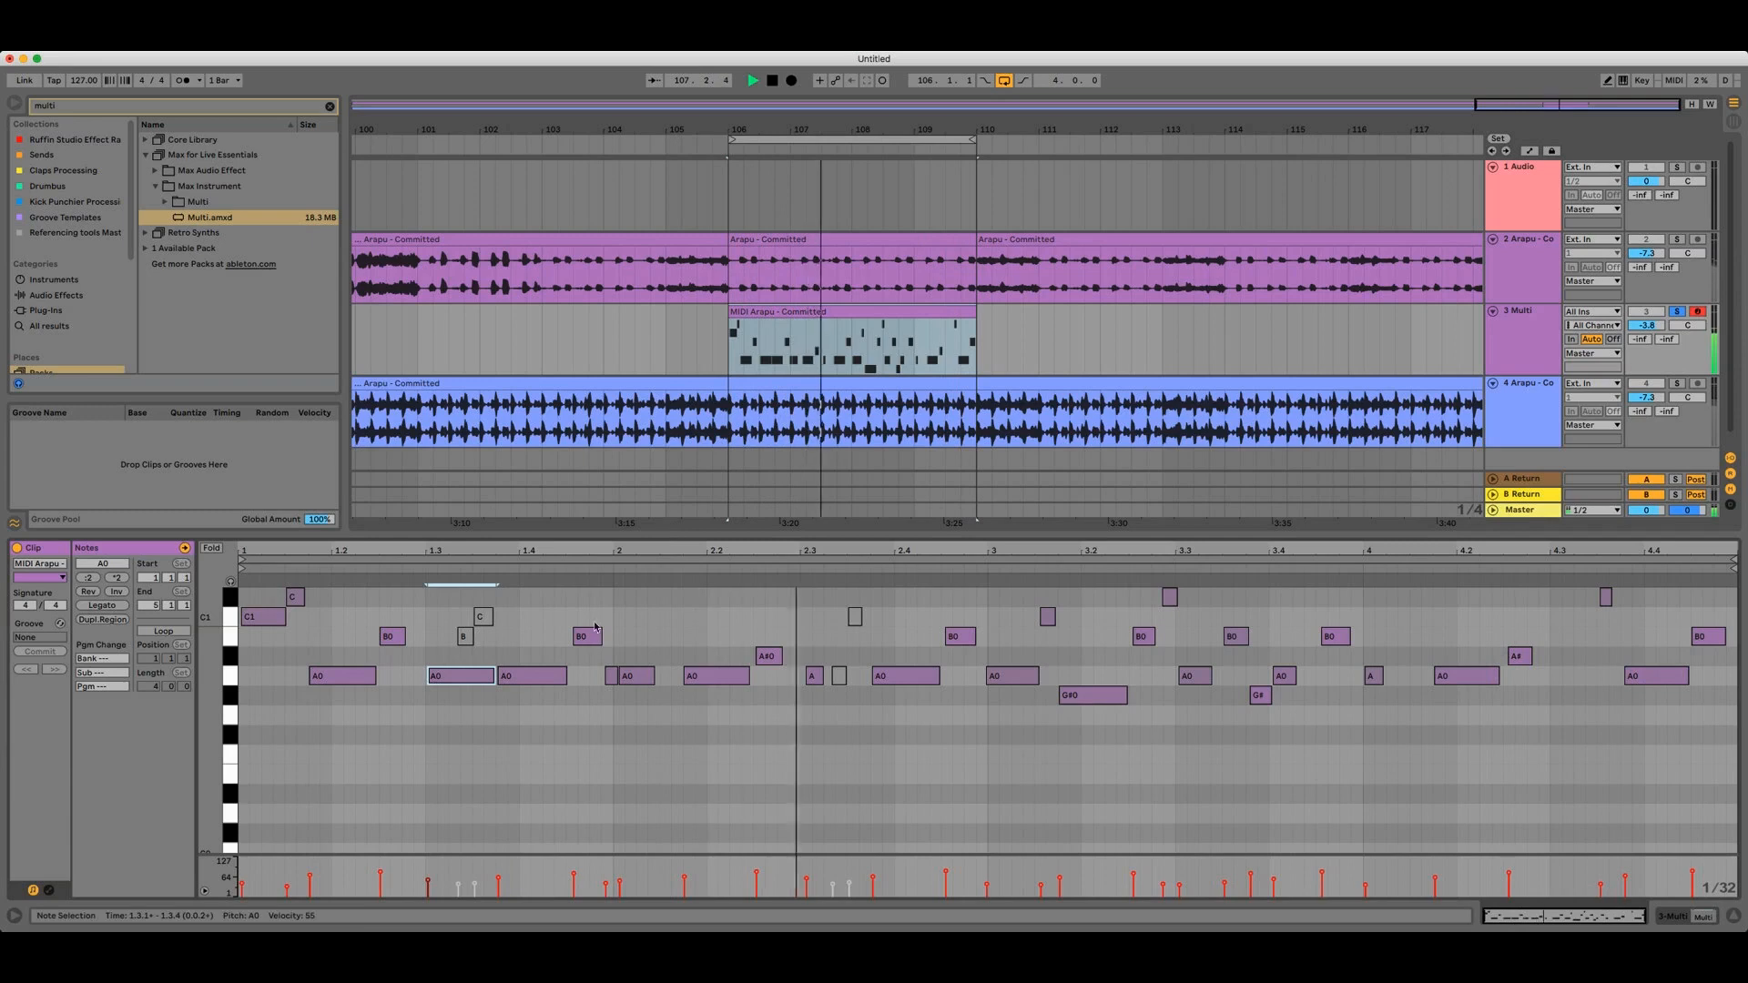
click(610, 675)
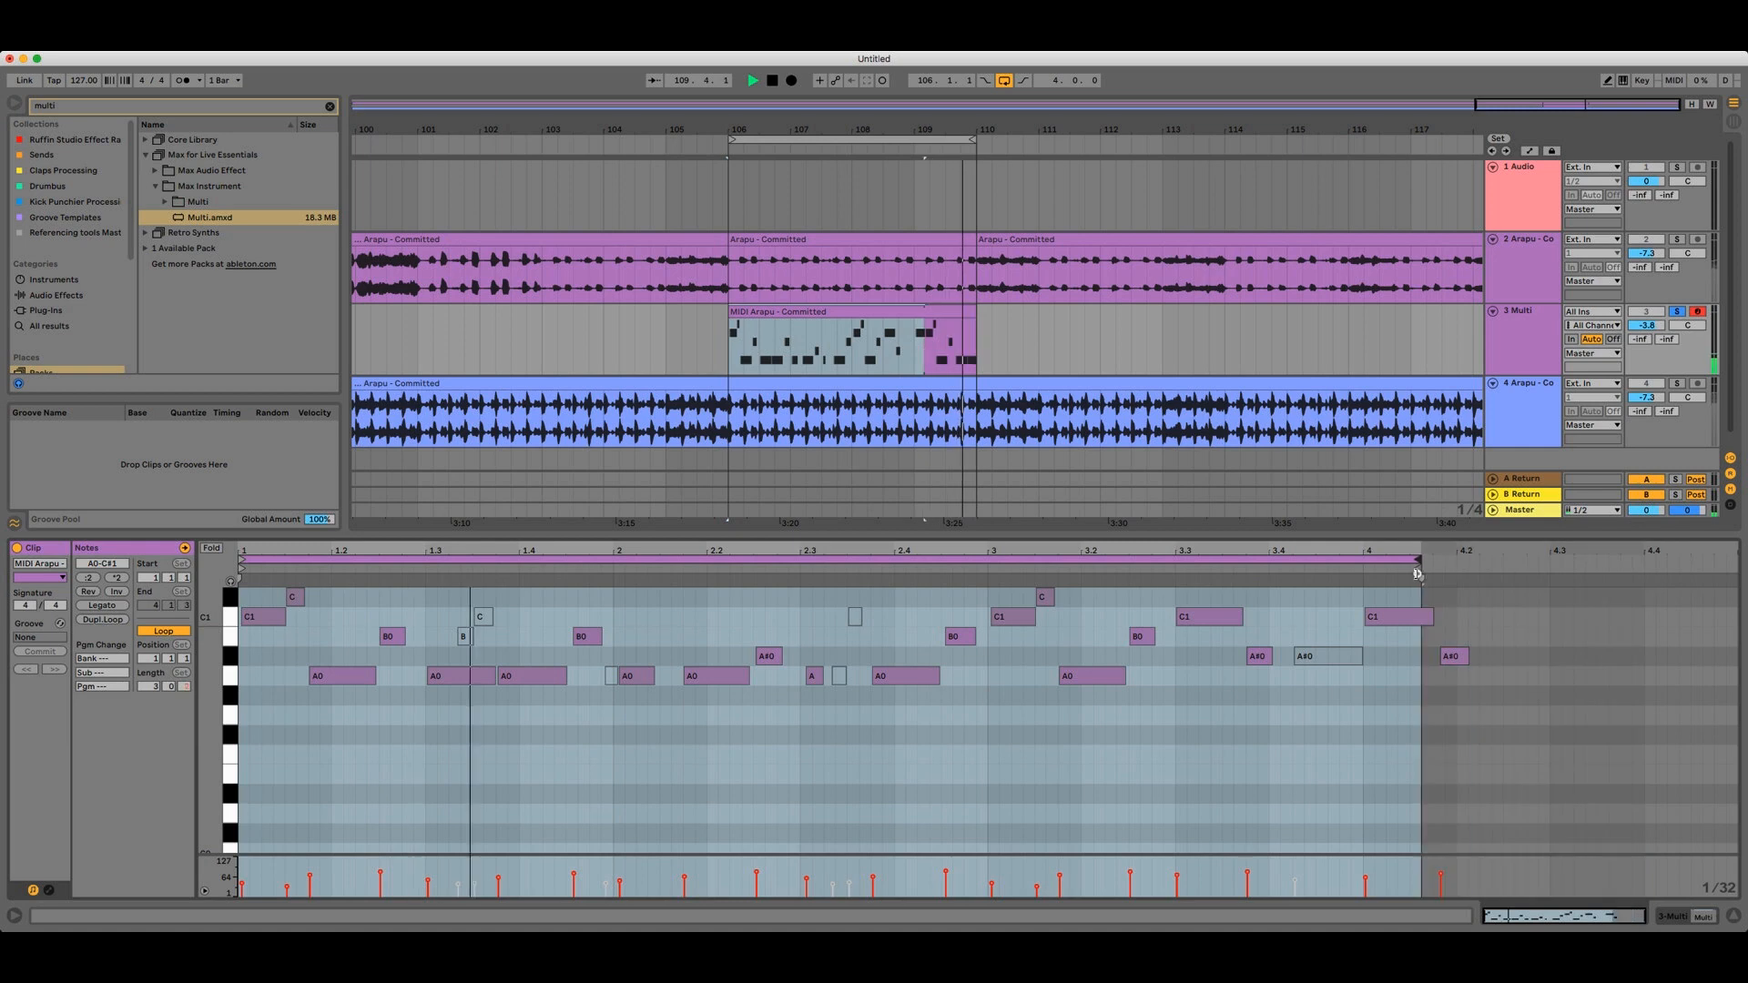
drag(1424, 601, 985, 601)
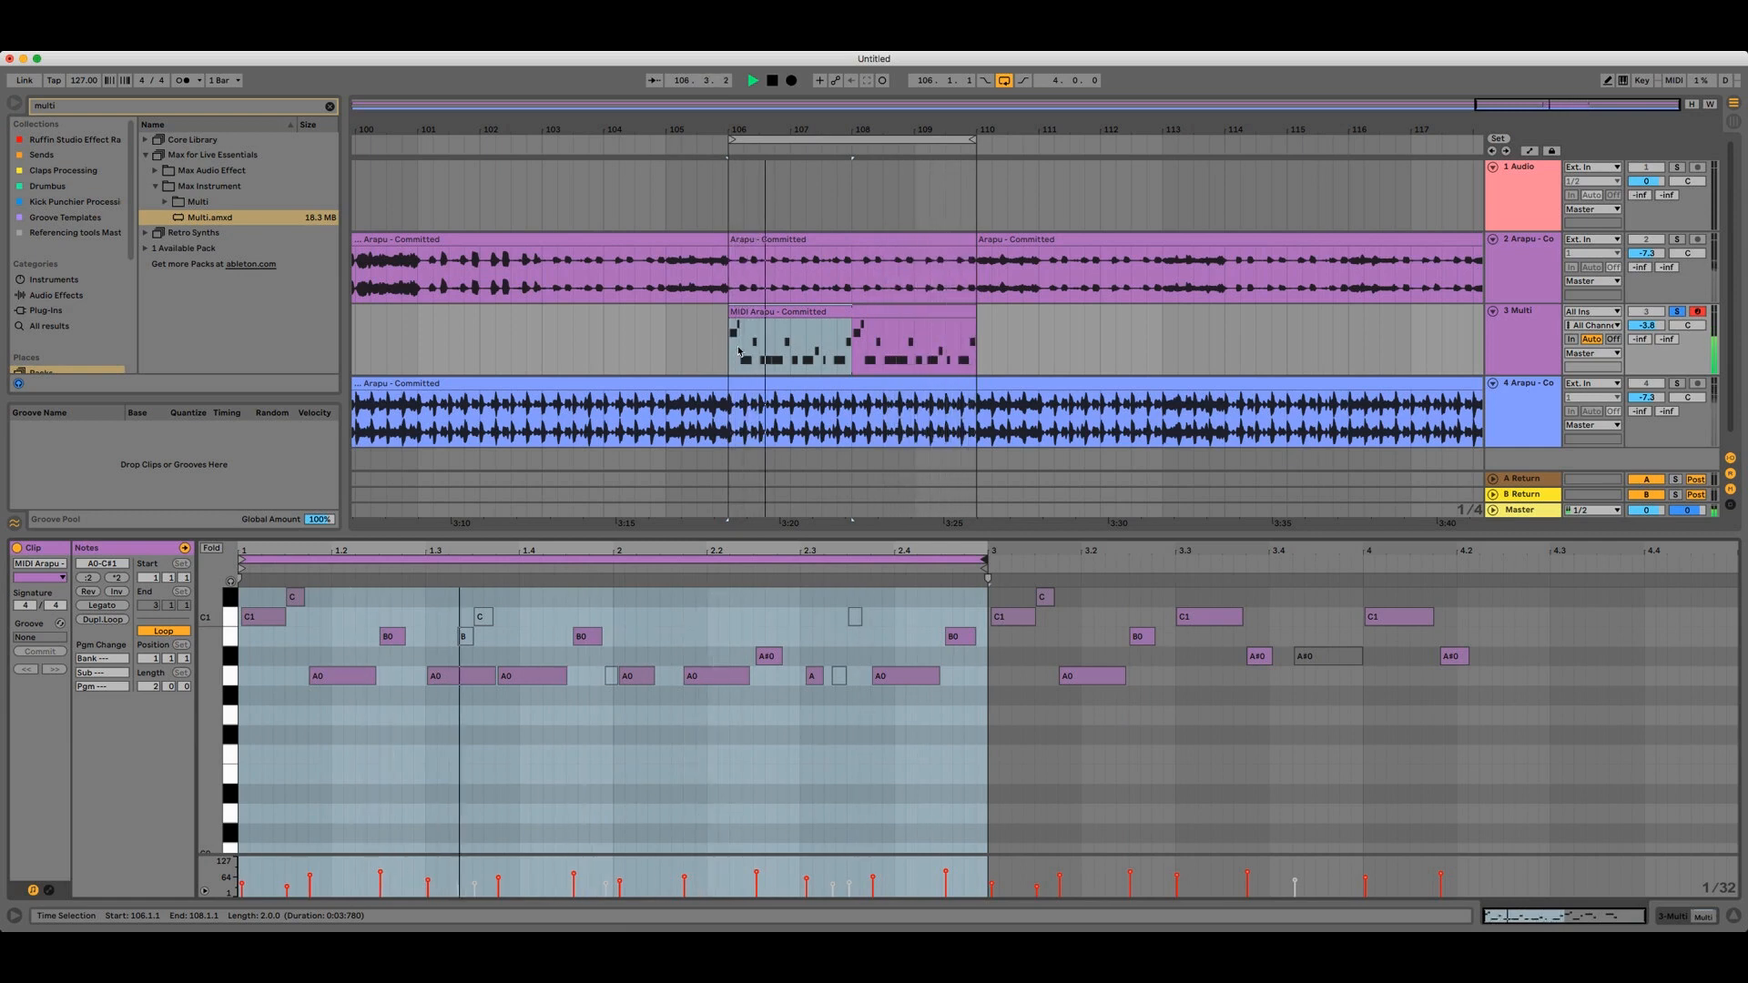
Load the Ruffin ro-minimal straight house rack from the GO TO SOUNDS folder onto a new track and lower its soft kick's pitch to 54.6
click(330, 107)
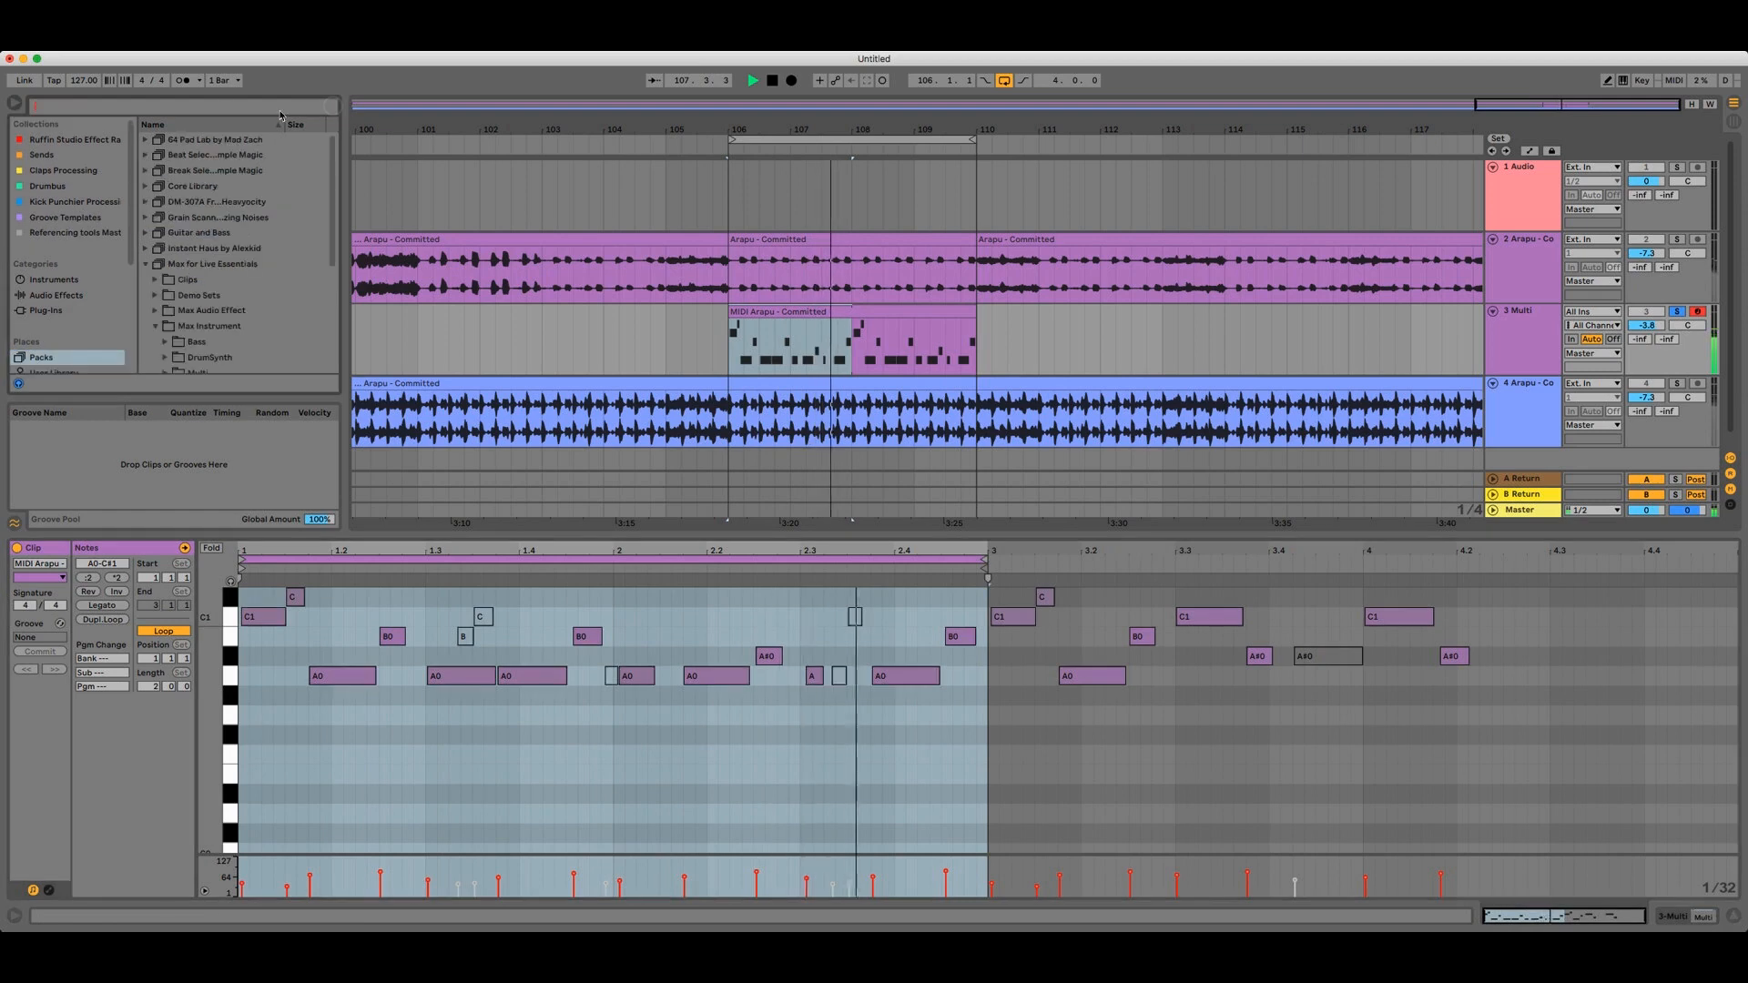
click(280, 109)
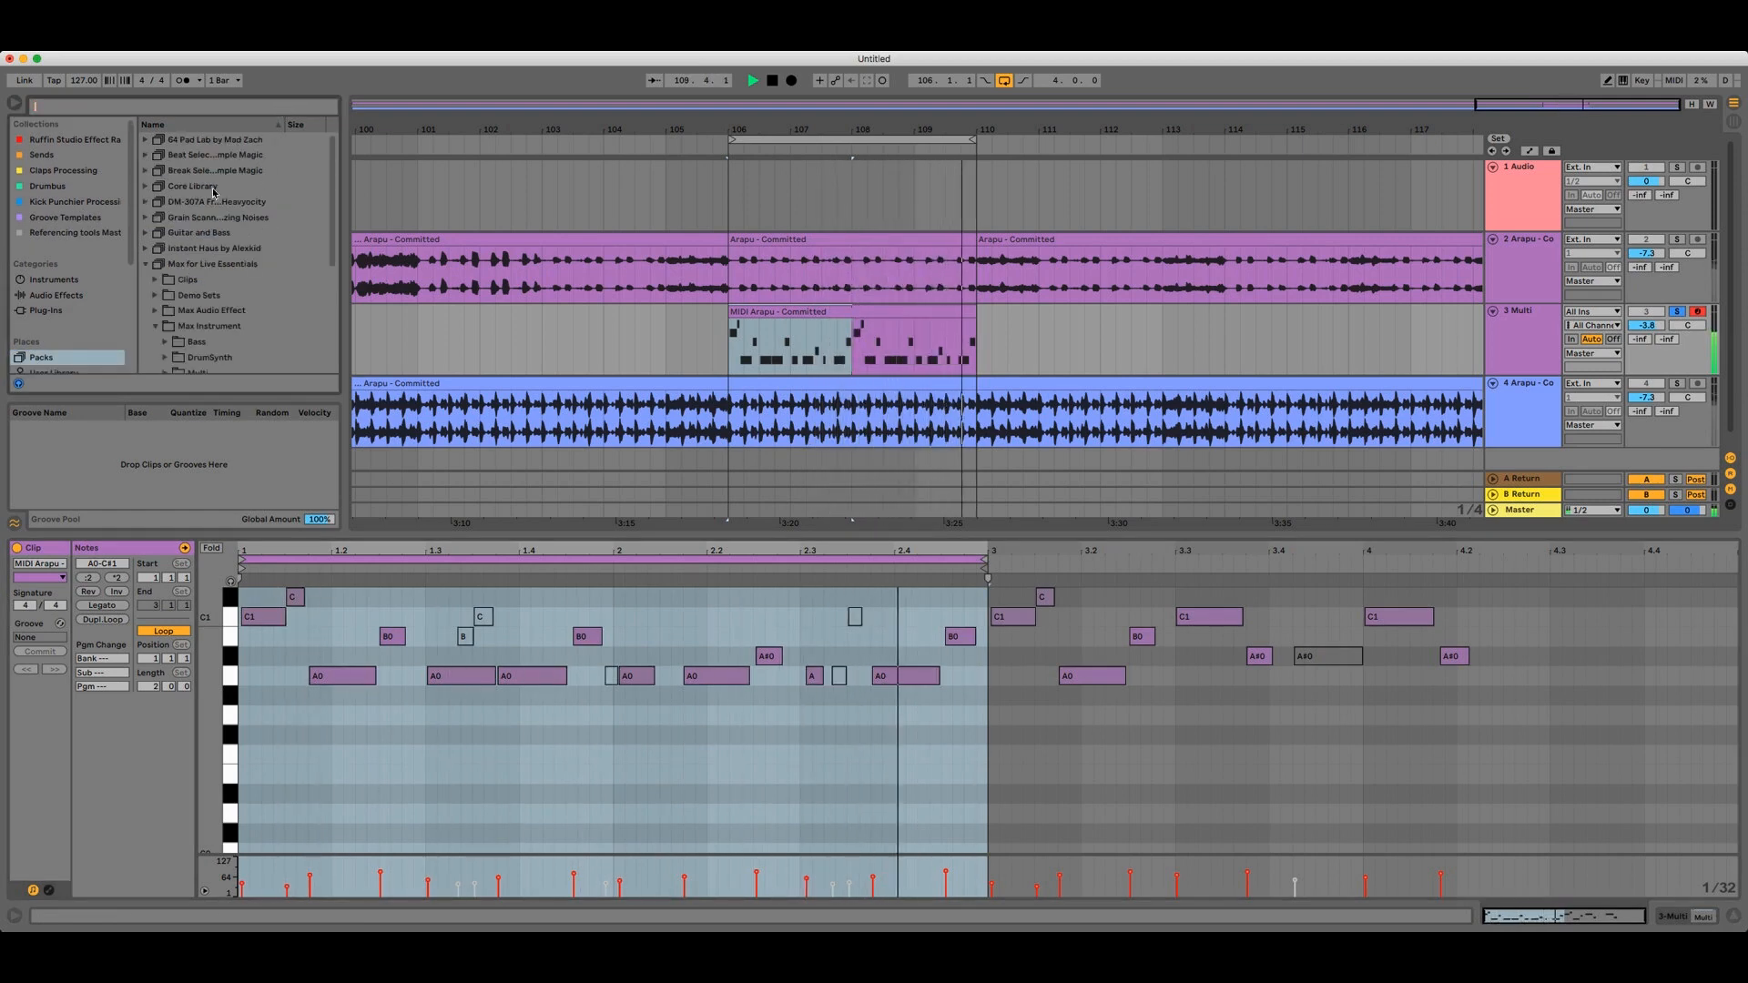
scroll(91, 164, down, 2)
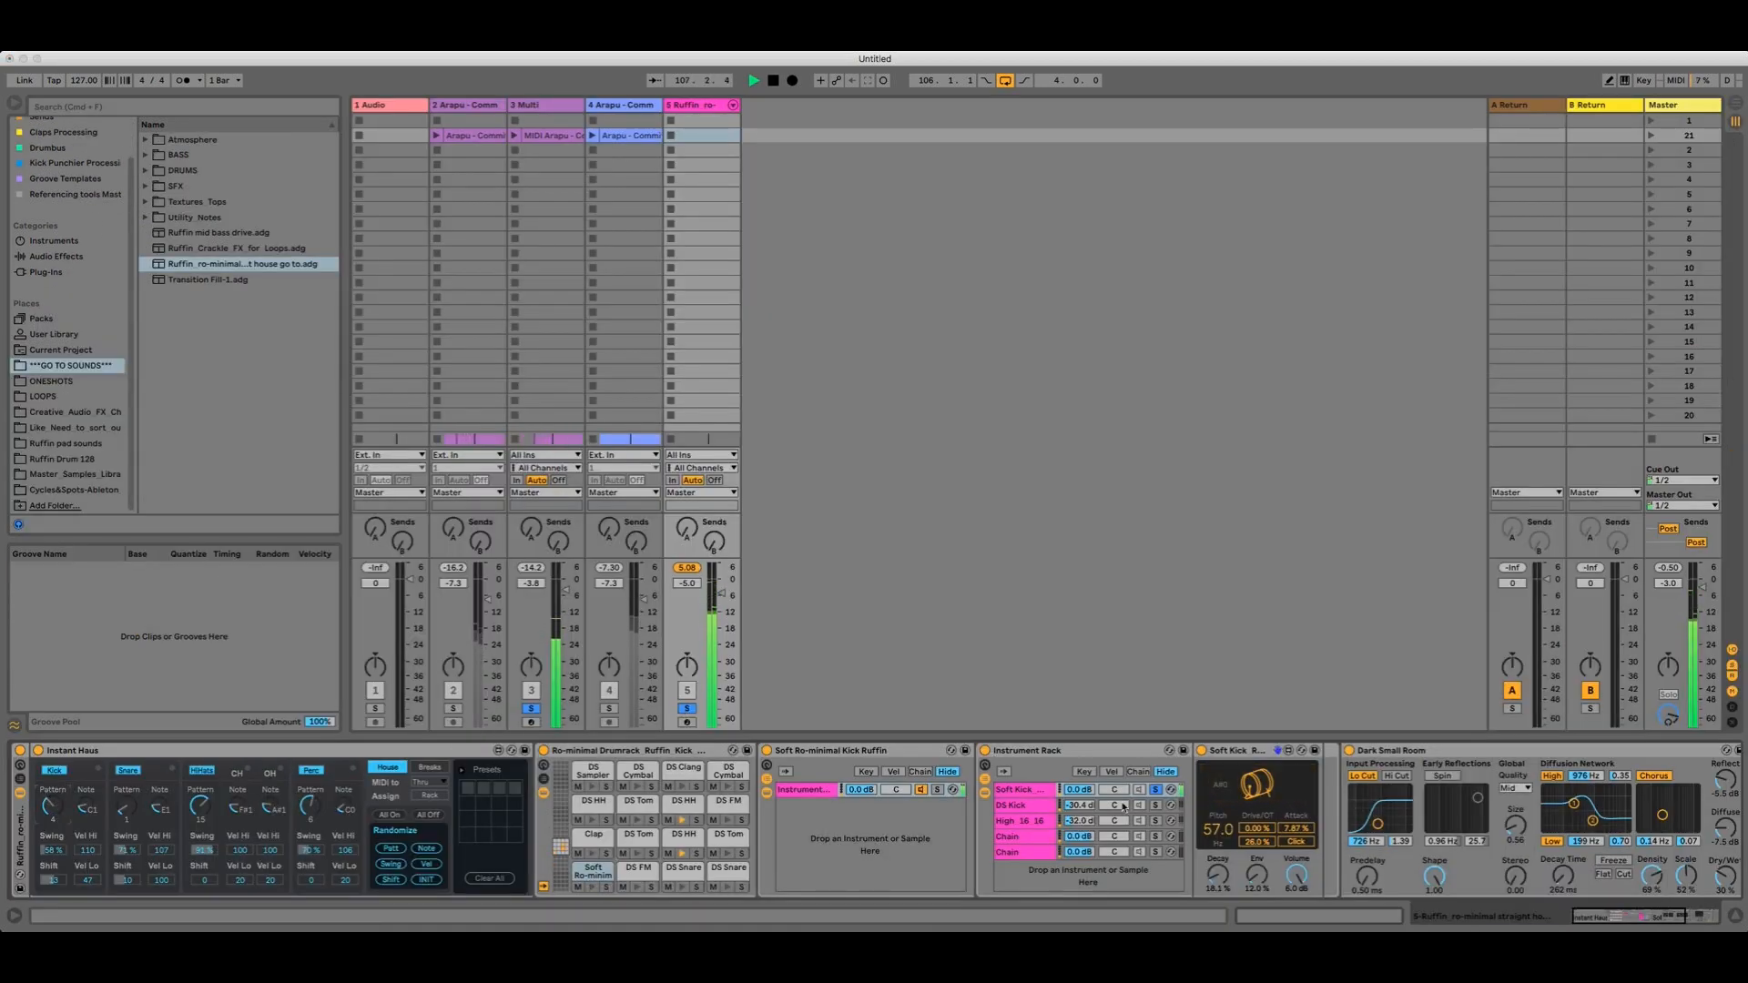
drag(1219, 837, 1214, 826)
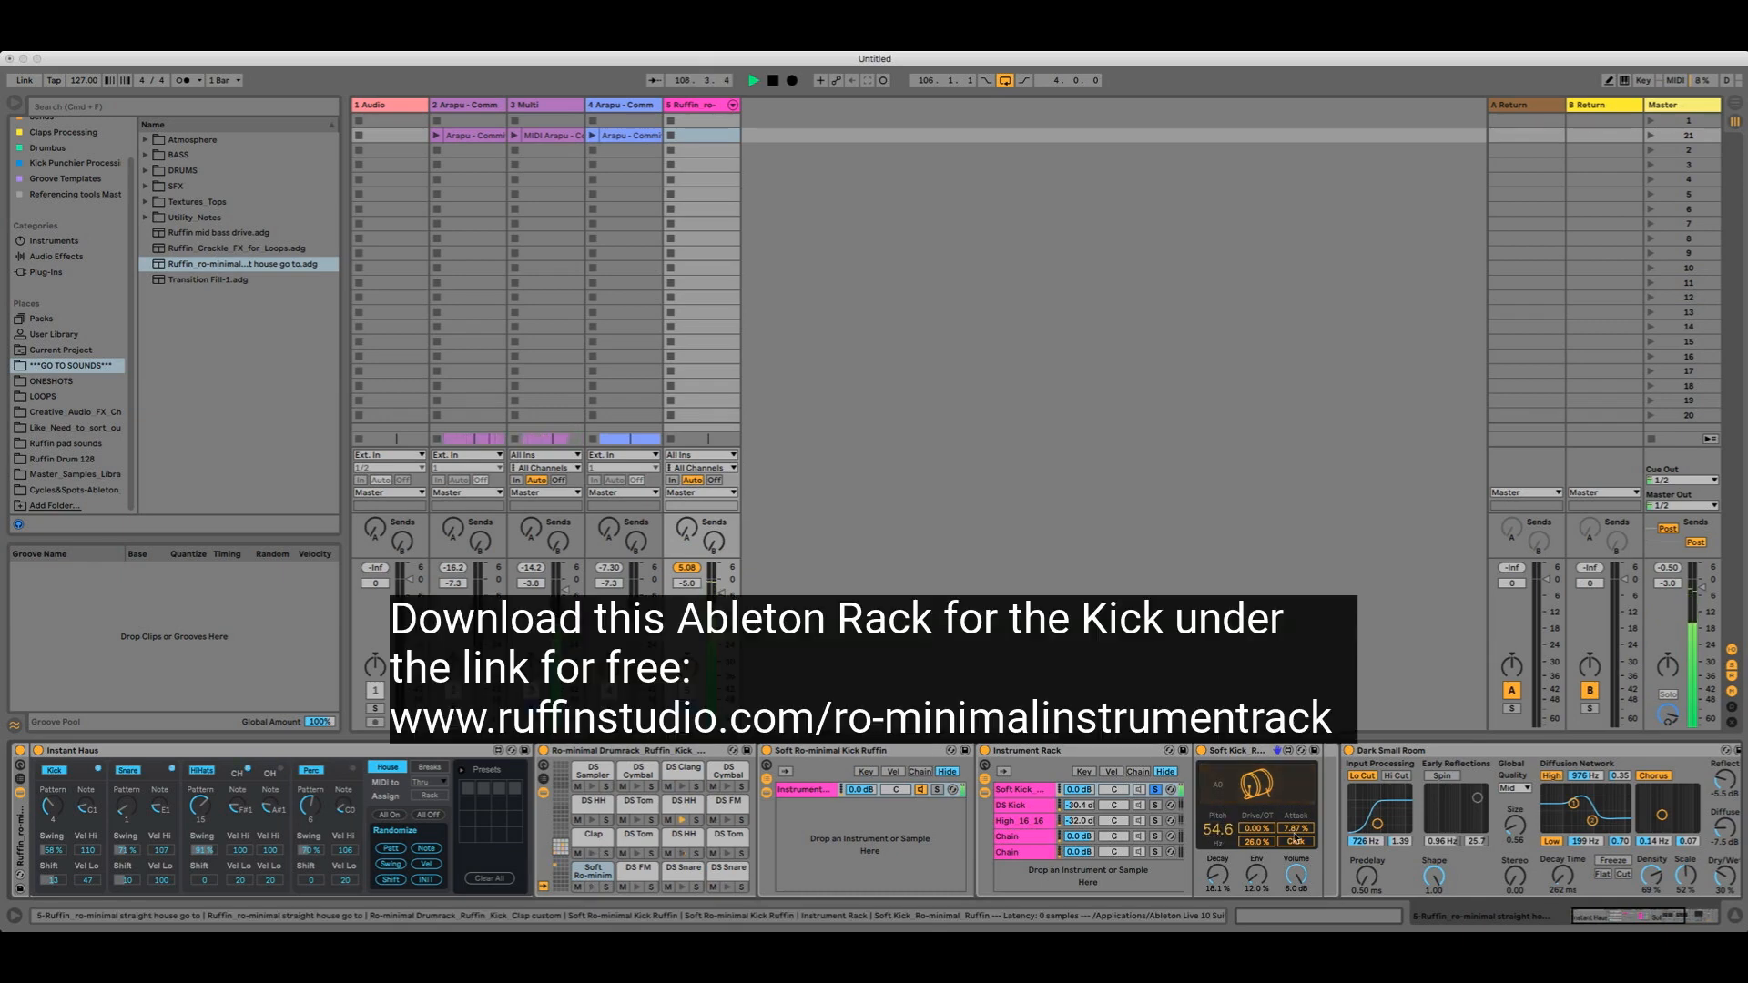
drag(1293, 857, 1293, 848)
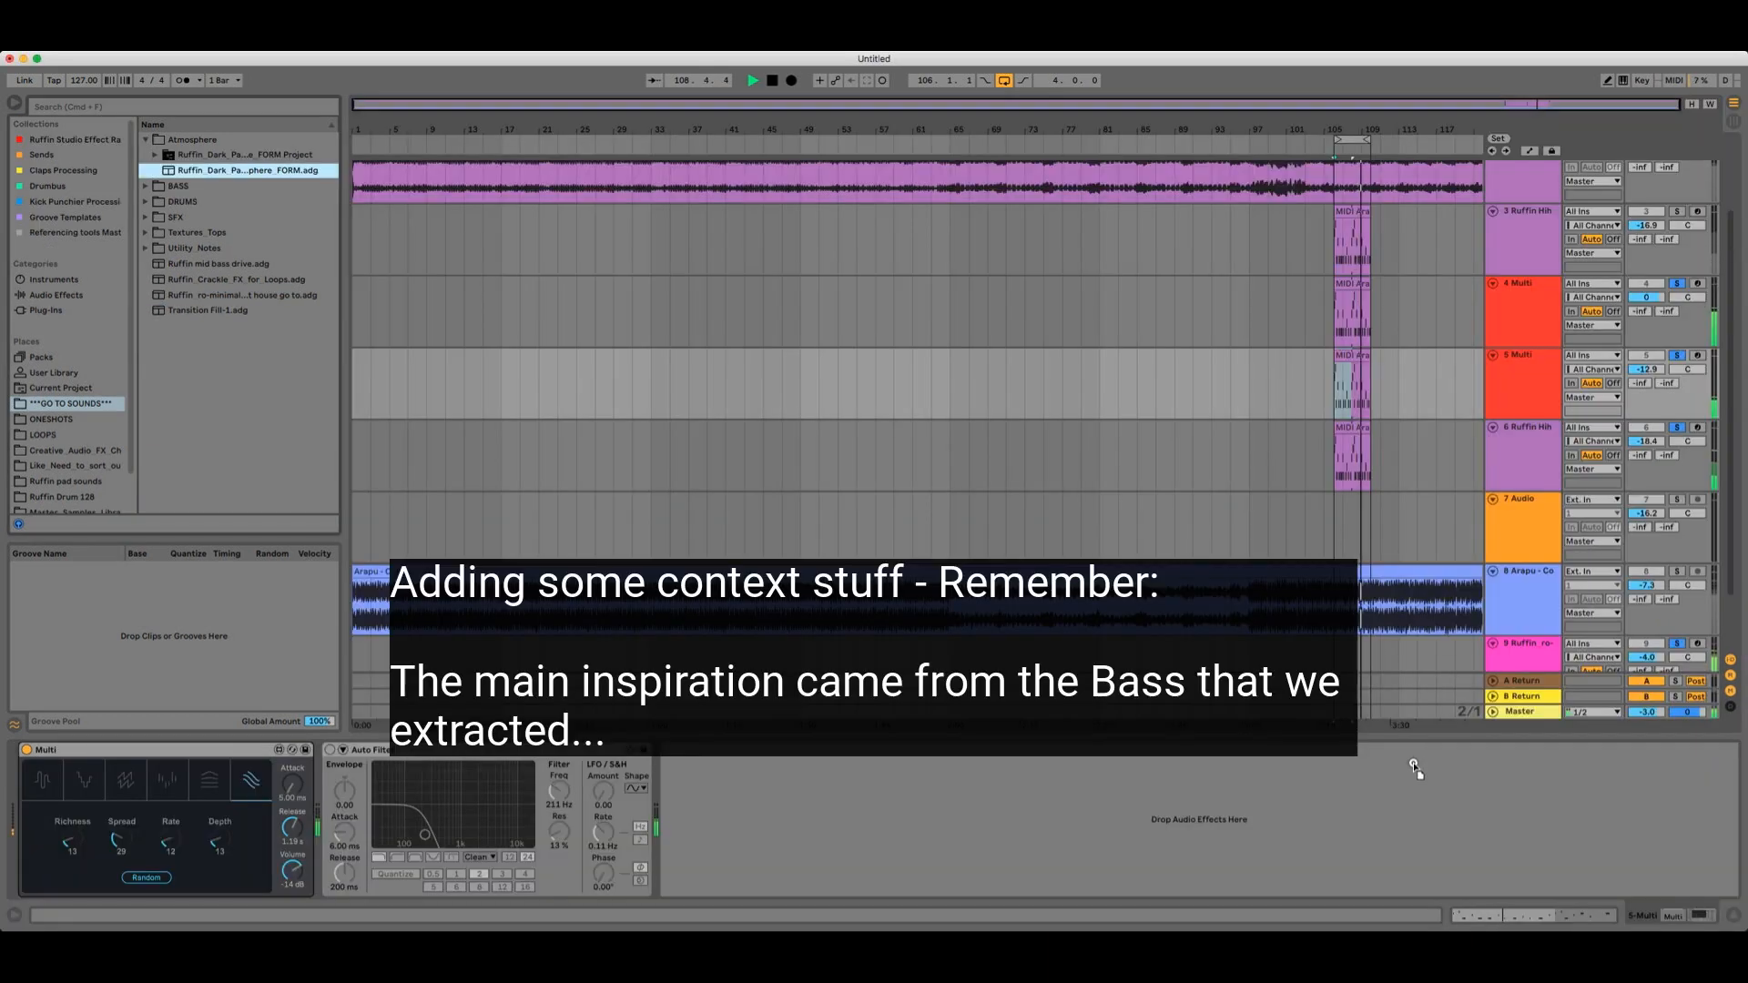
On the pink Ruffin drum track, enable the Kick in Instant Haus and compare the Breaks and House patterns, keeping House
drag(1416, 769, 1418, 708)
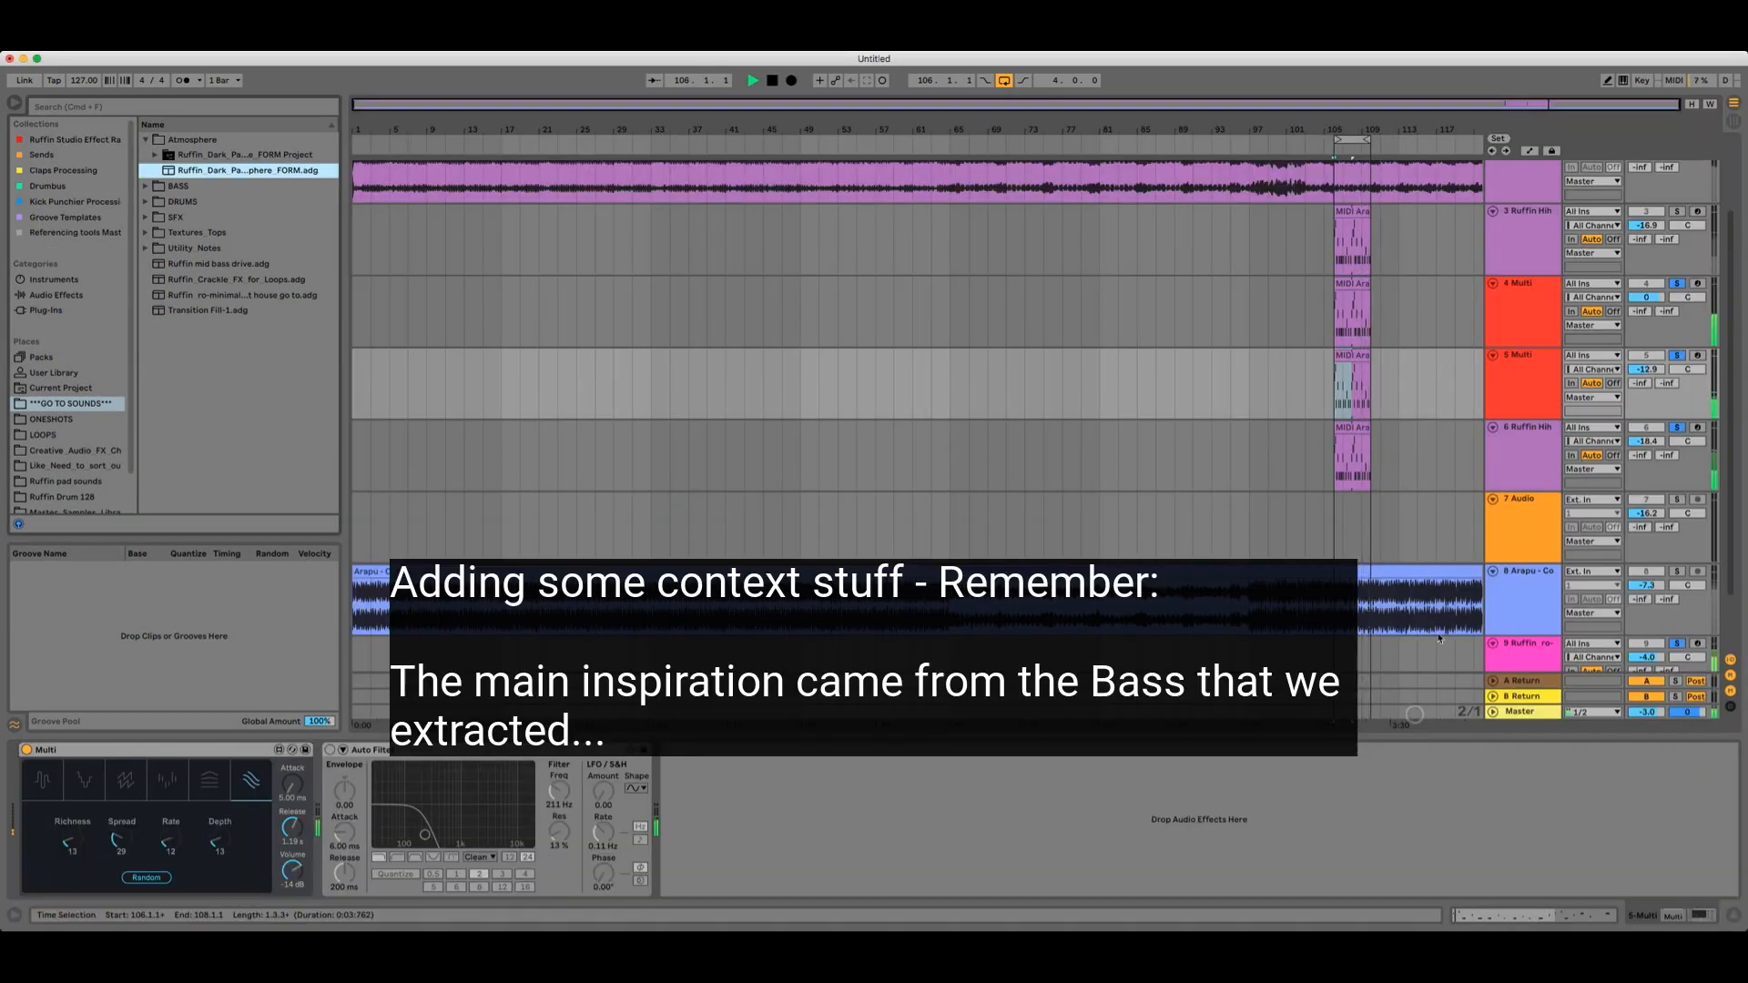
scroll(1495, 628, down, 2)
click(1500, 613)
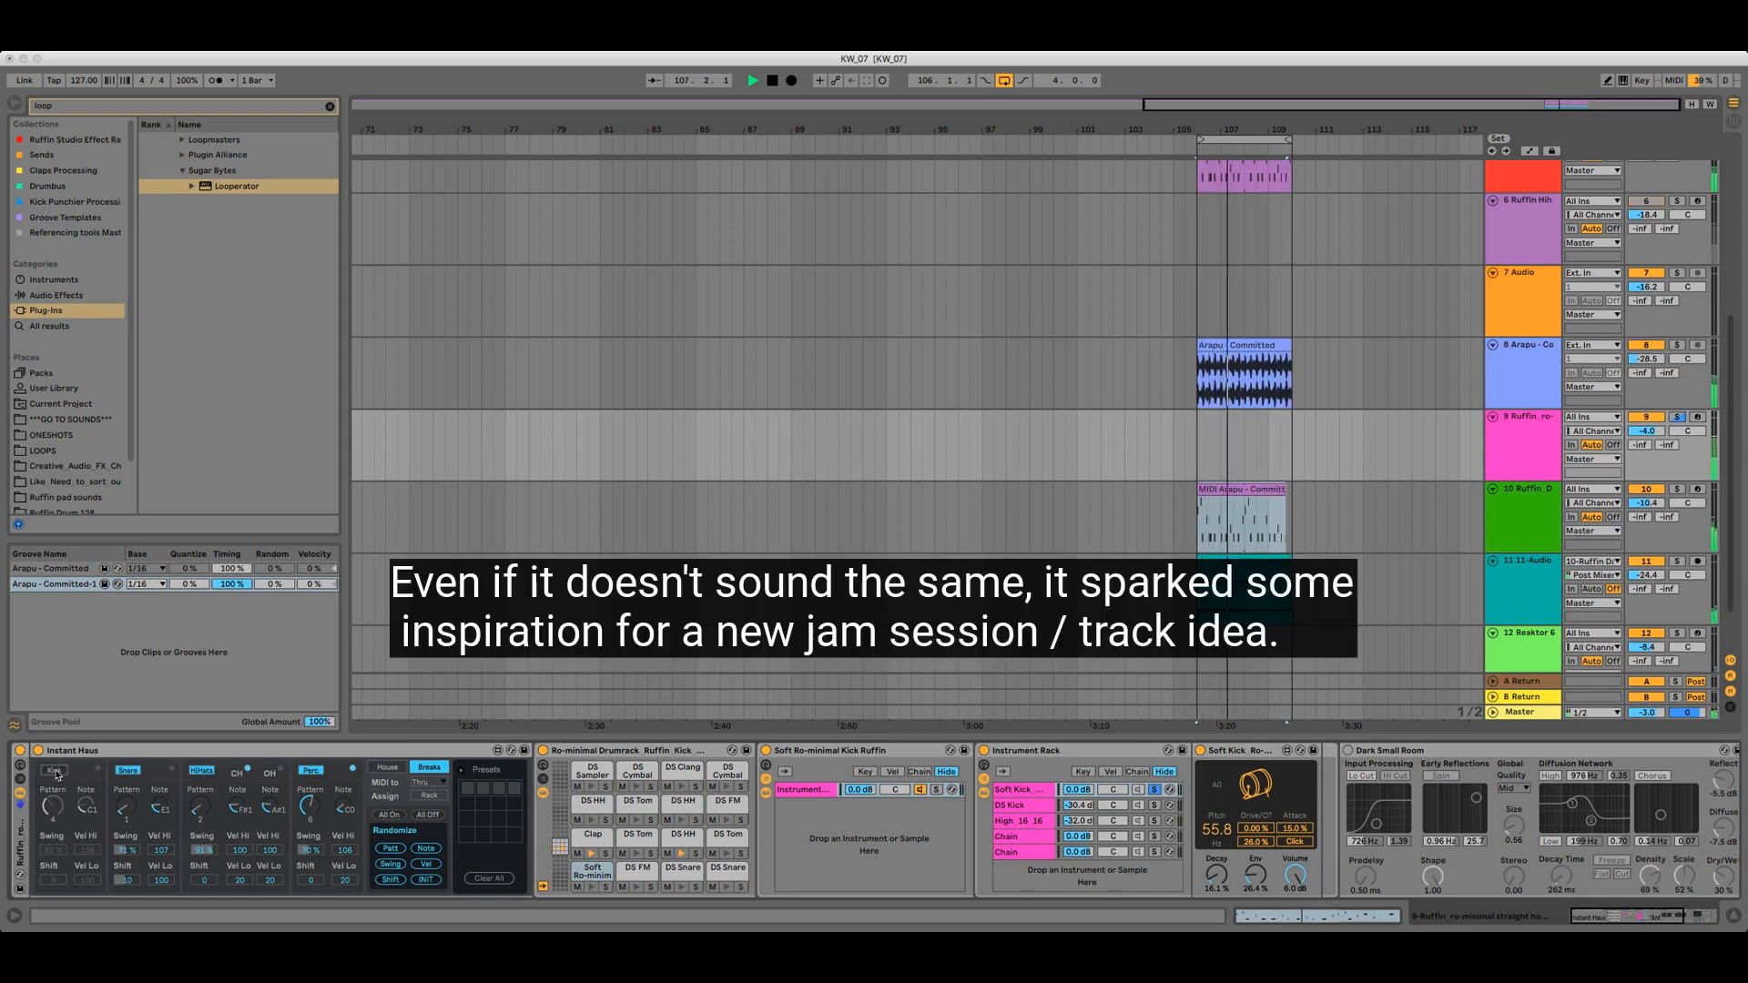
click(55, 771)
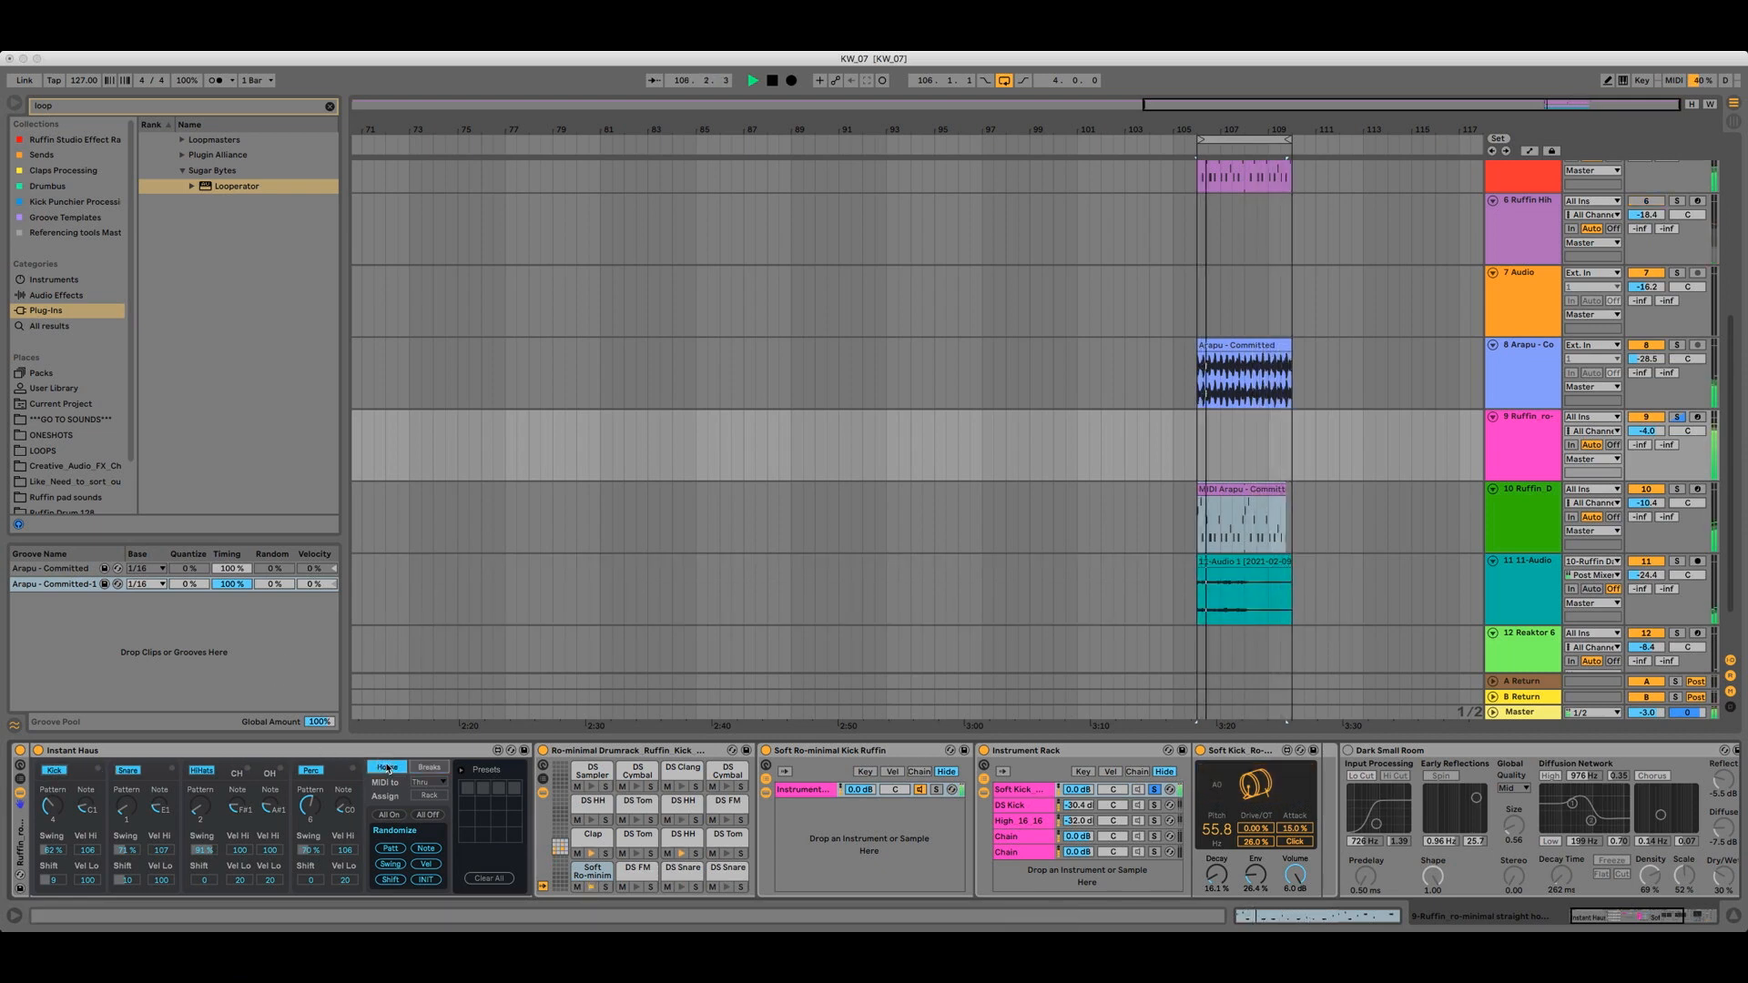
click(426, 769)
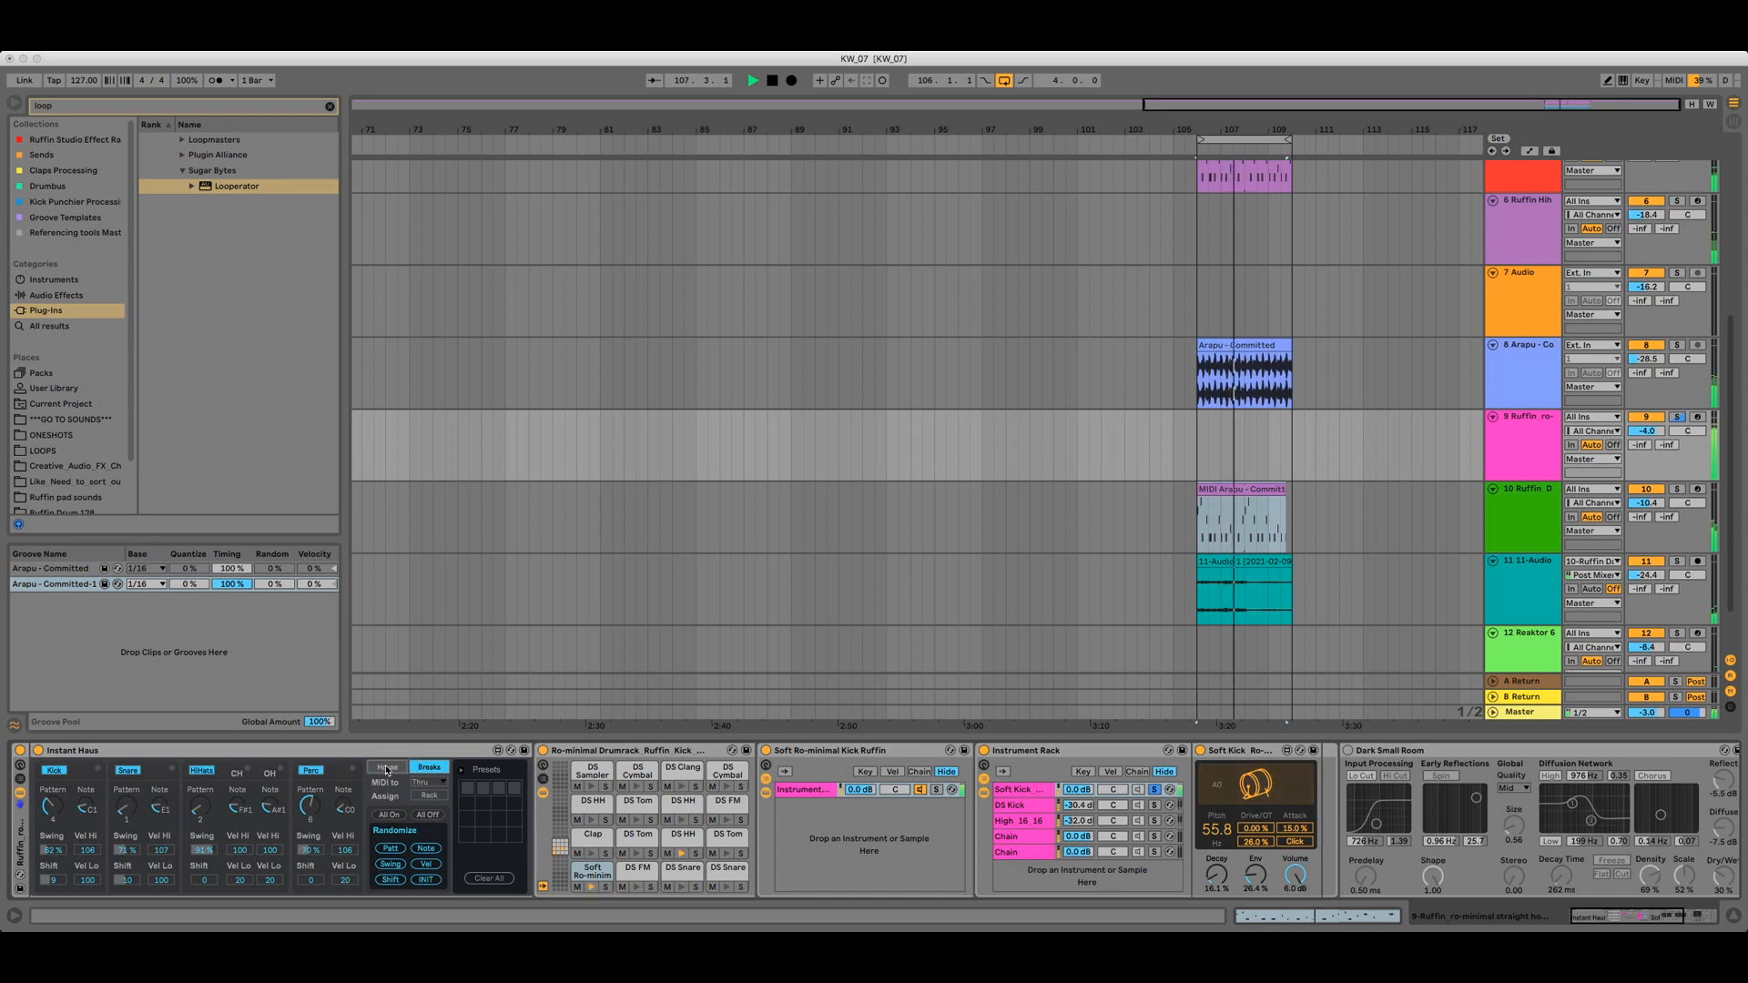
click(386, 769)
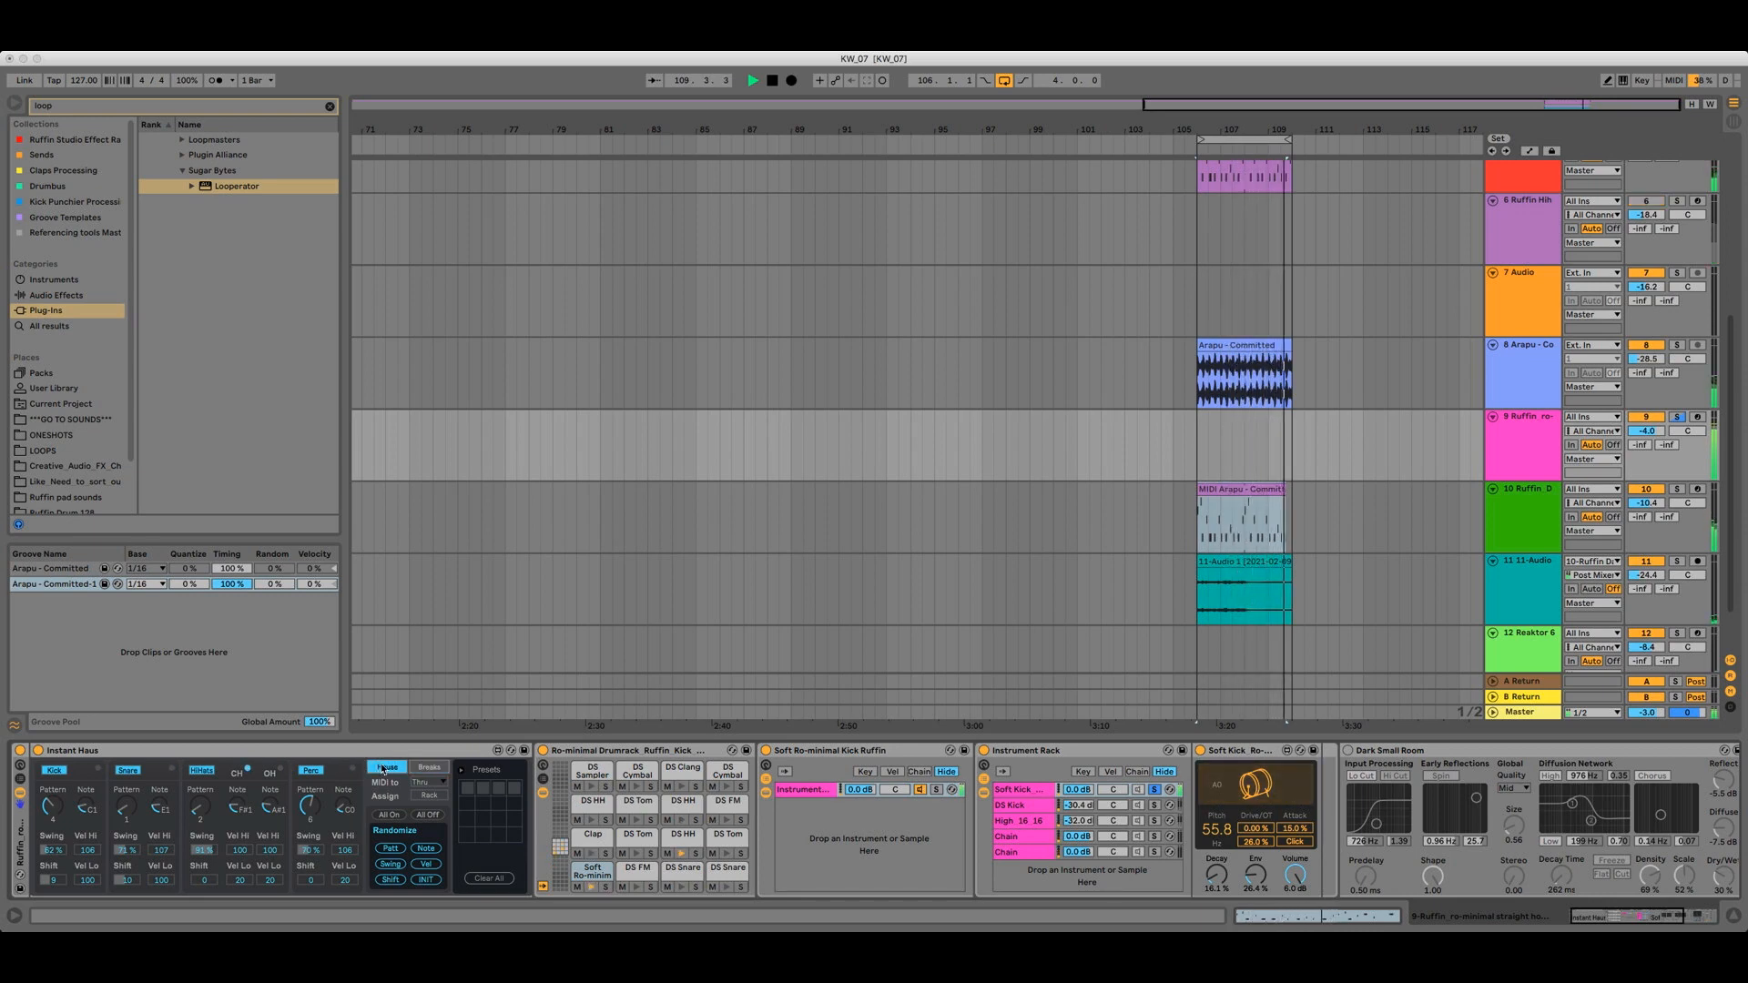
click(381, 767)
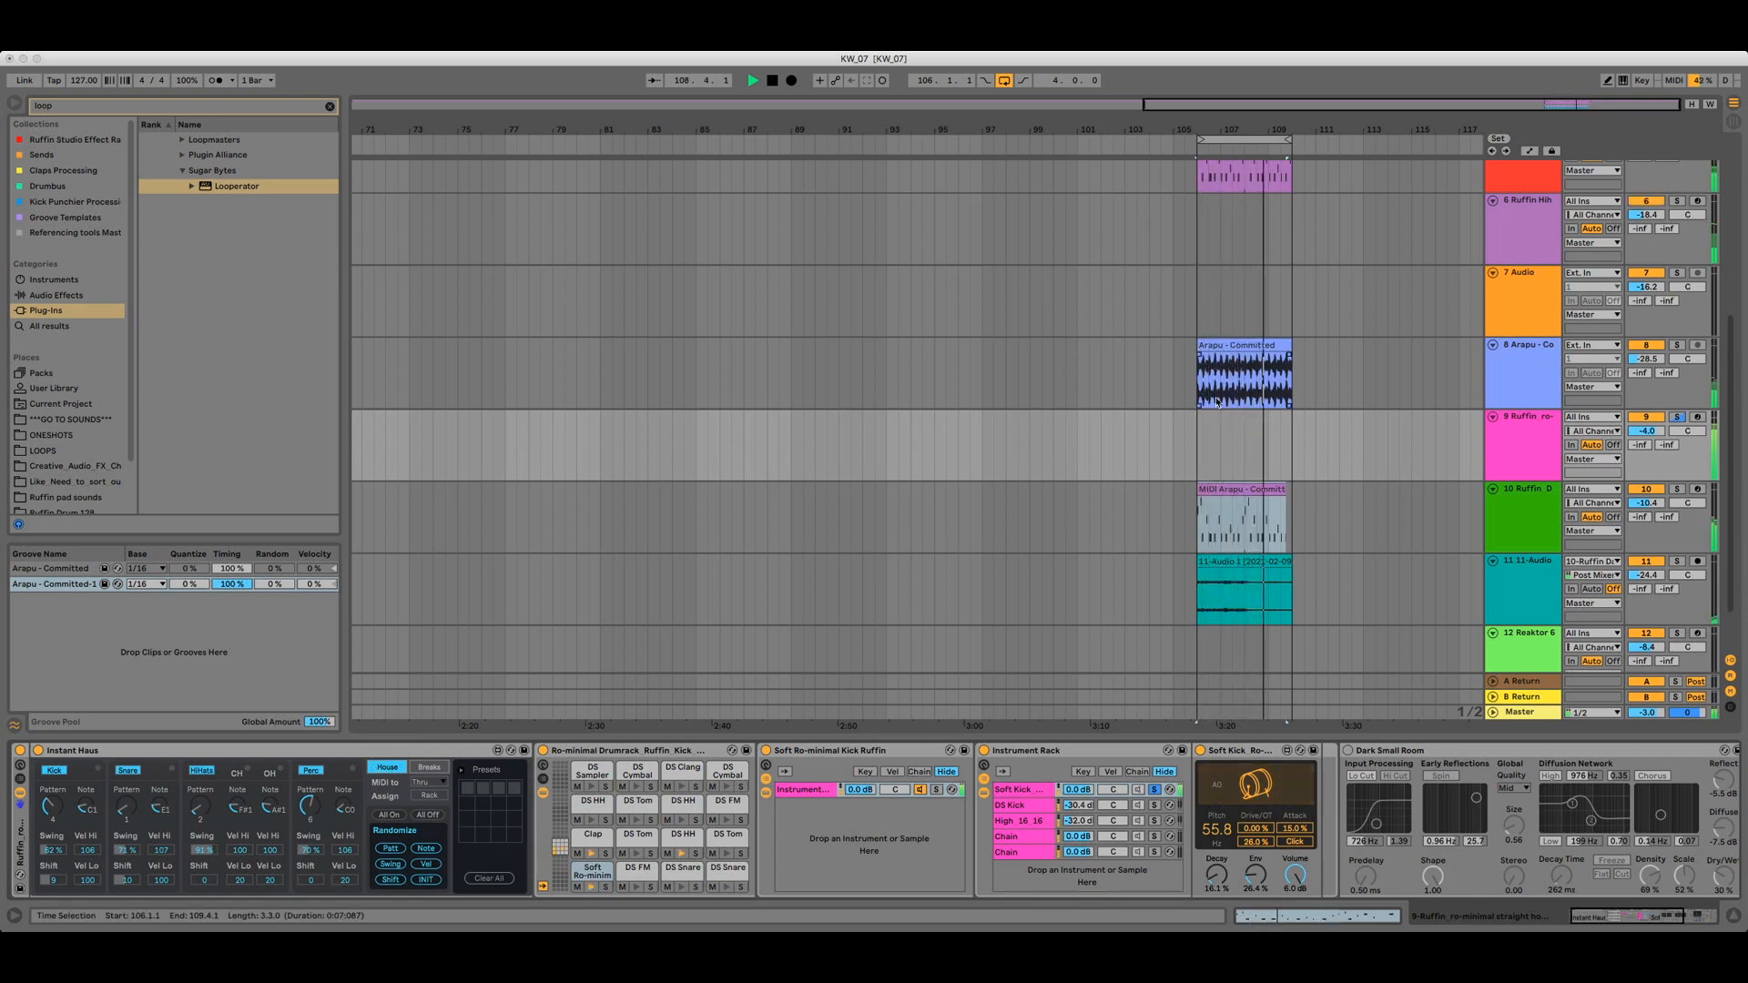
In the drum rack's Clap pad, raise the 13-Audio 1 chain to 3.2 dB and increase the High 13 13 chain's volume
click(593, 839)
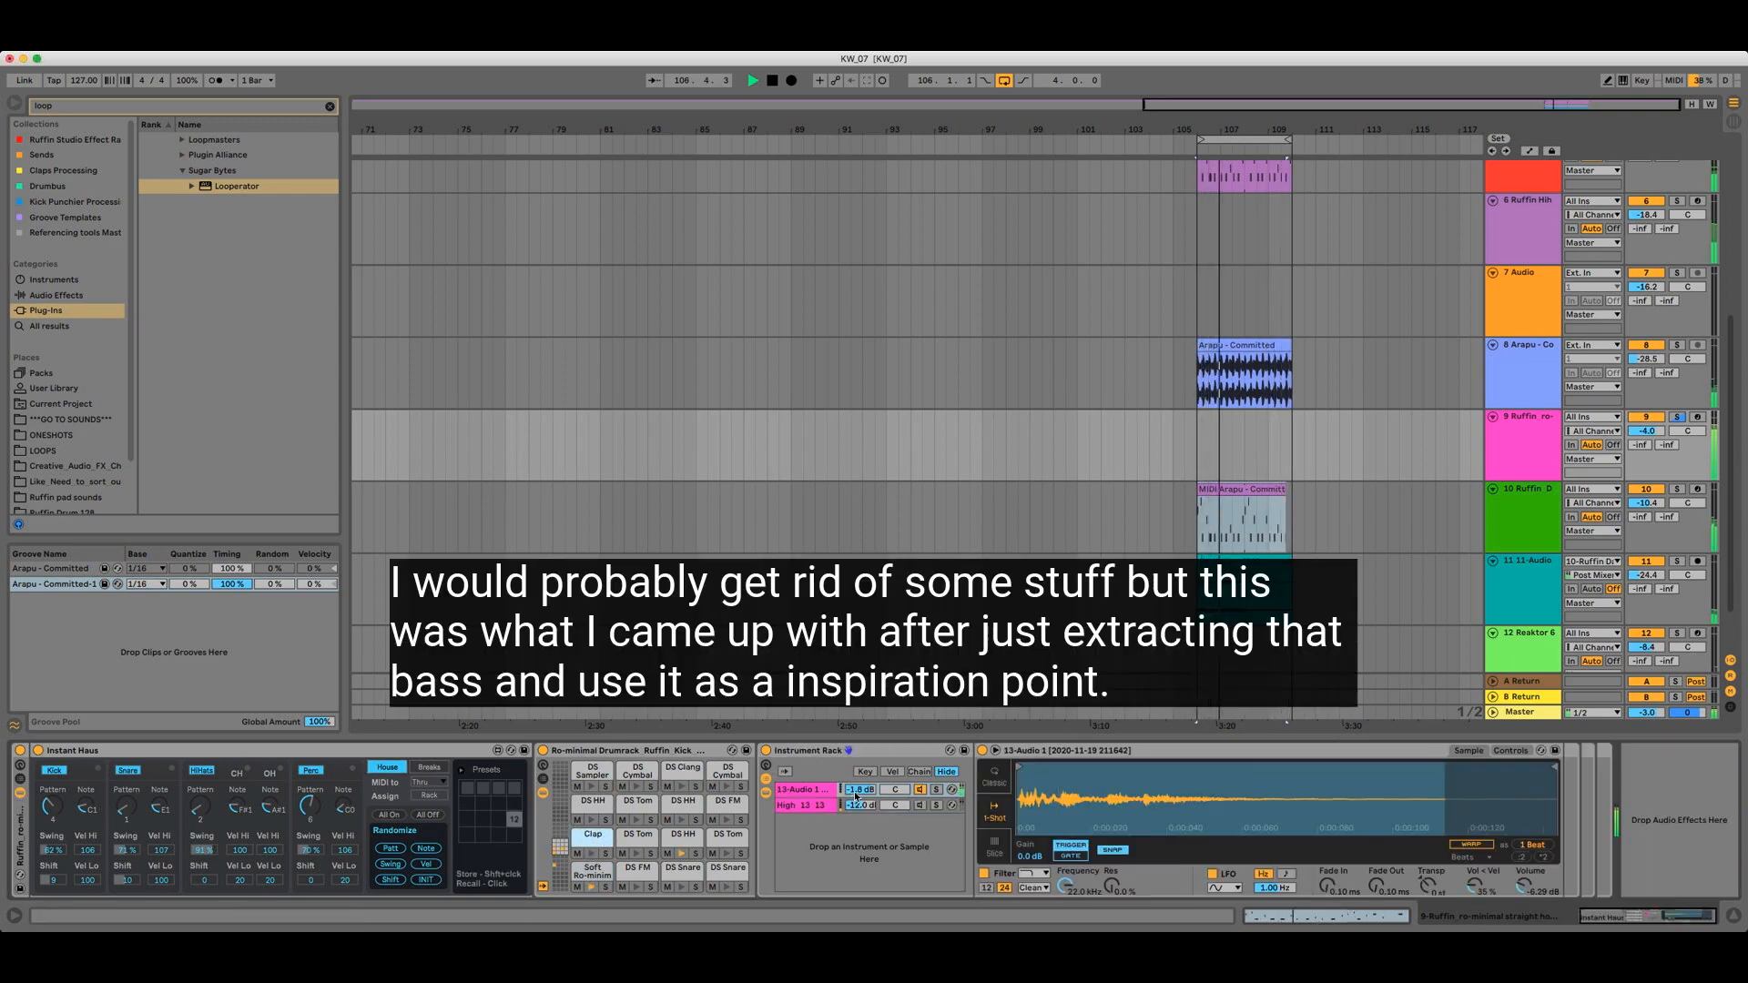
drag(856, 795, 859, 791)
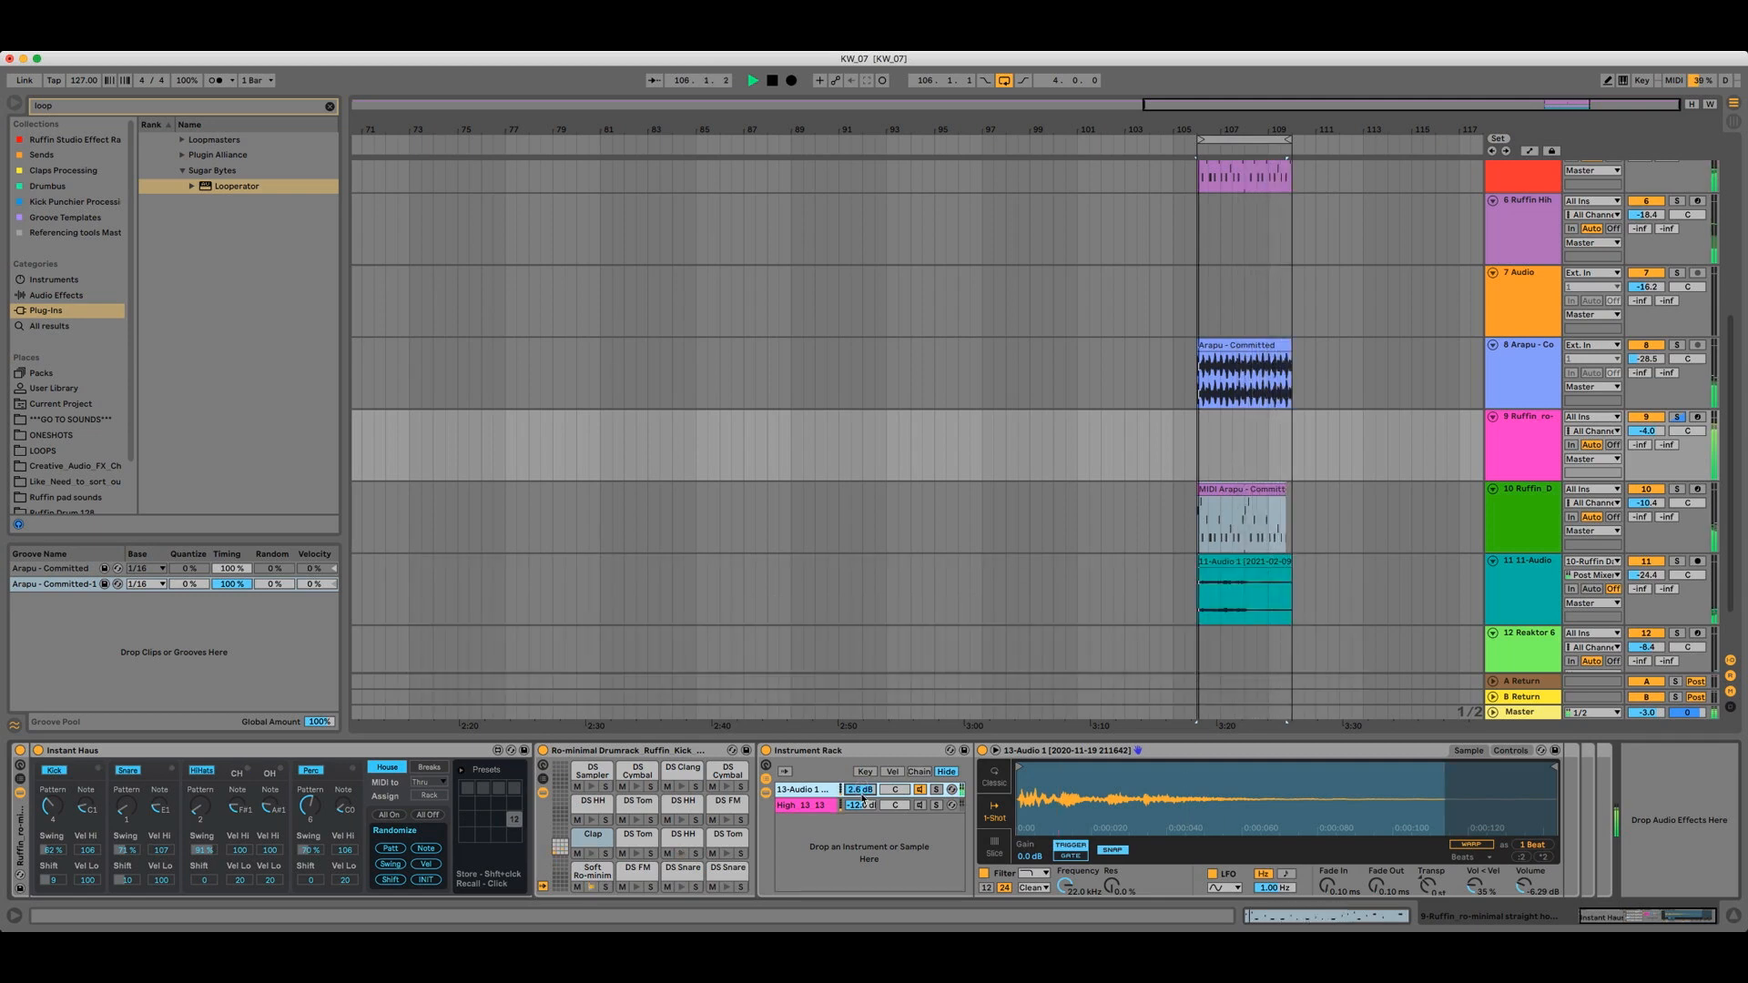
click(888, 810)
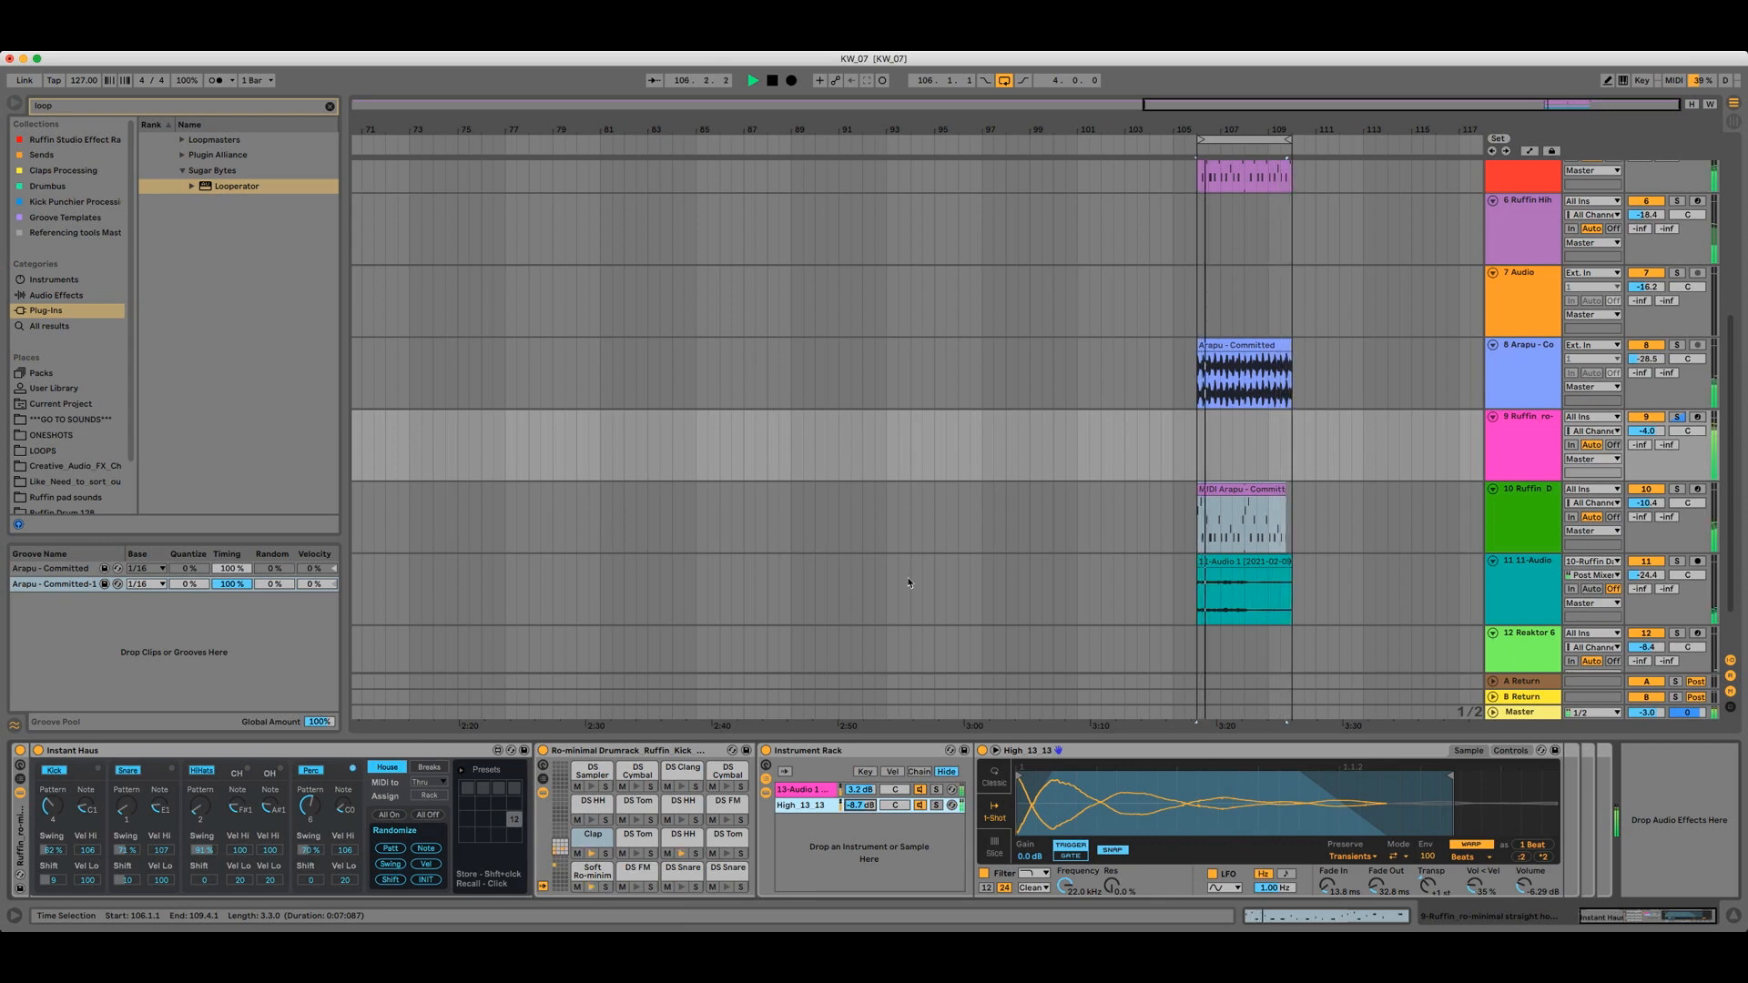
Mute the blue Arapu track and the teal 13-Audio track, and audition the mix with the green Ruffin track muted and unmuted
scroll(1442, 348, up, 5)
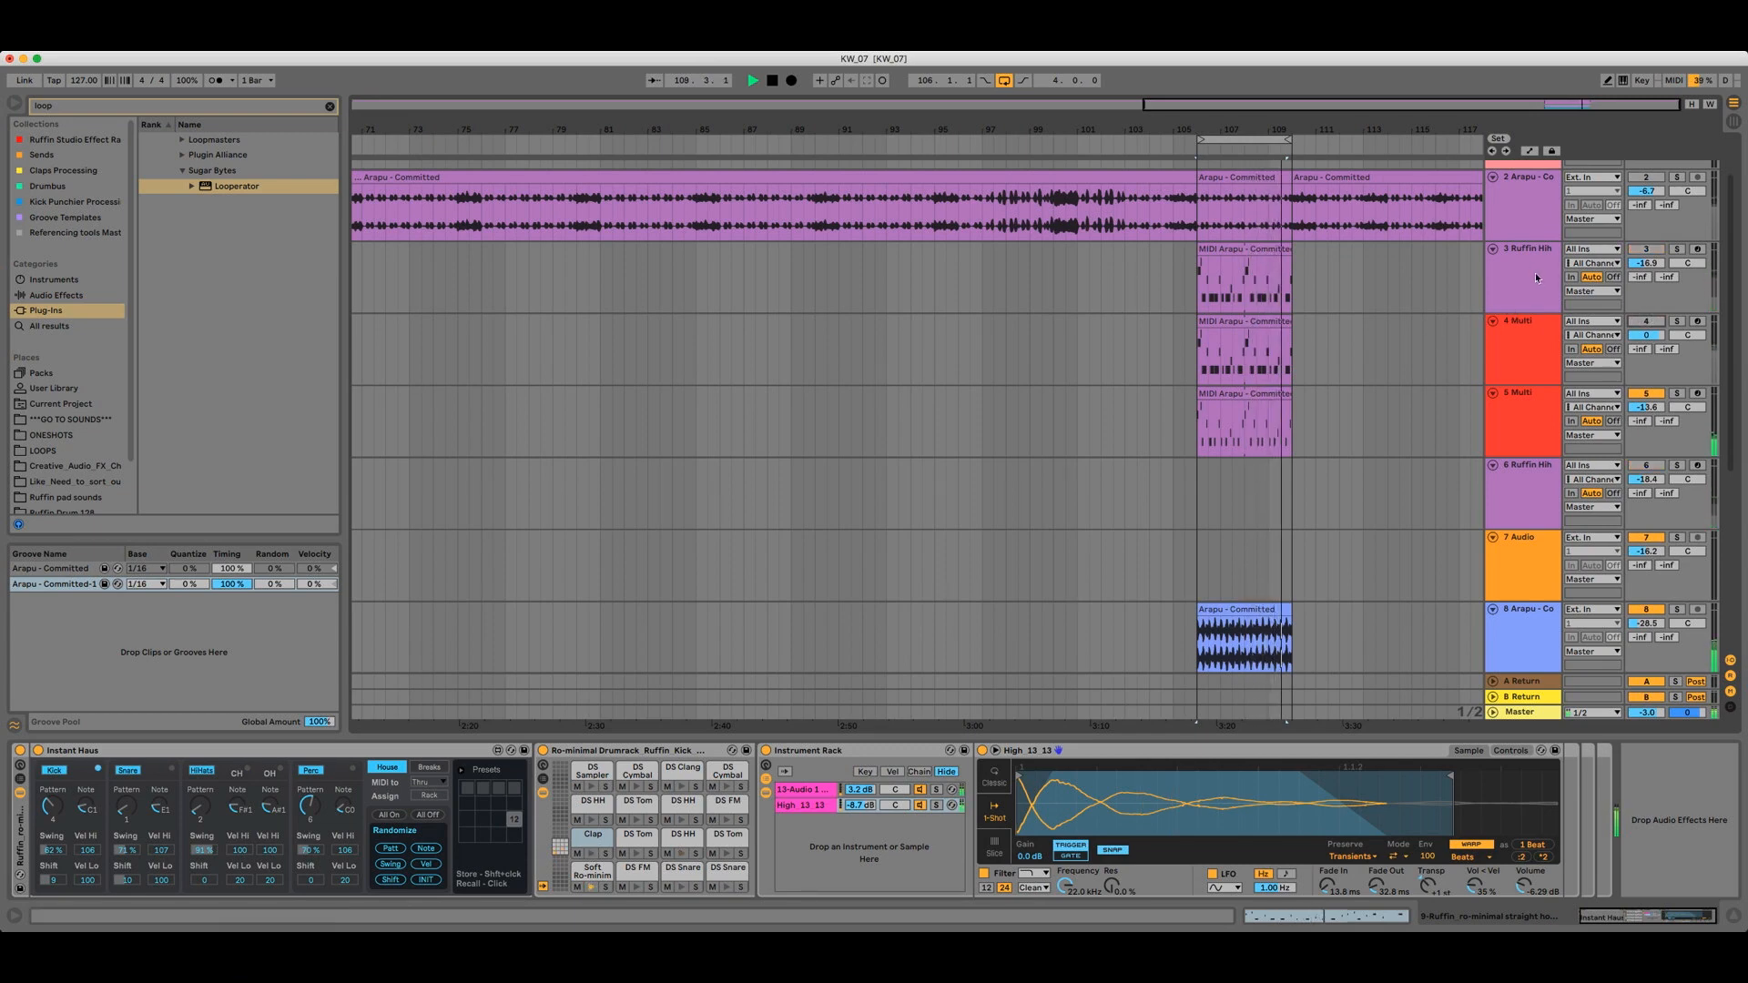
scroll(1500, 524, down, 2)
scroll(1502, 524, down, 2)
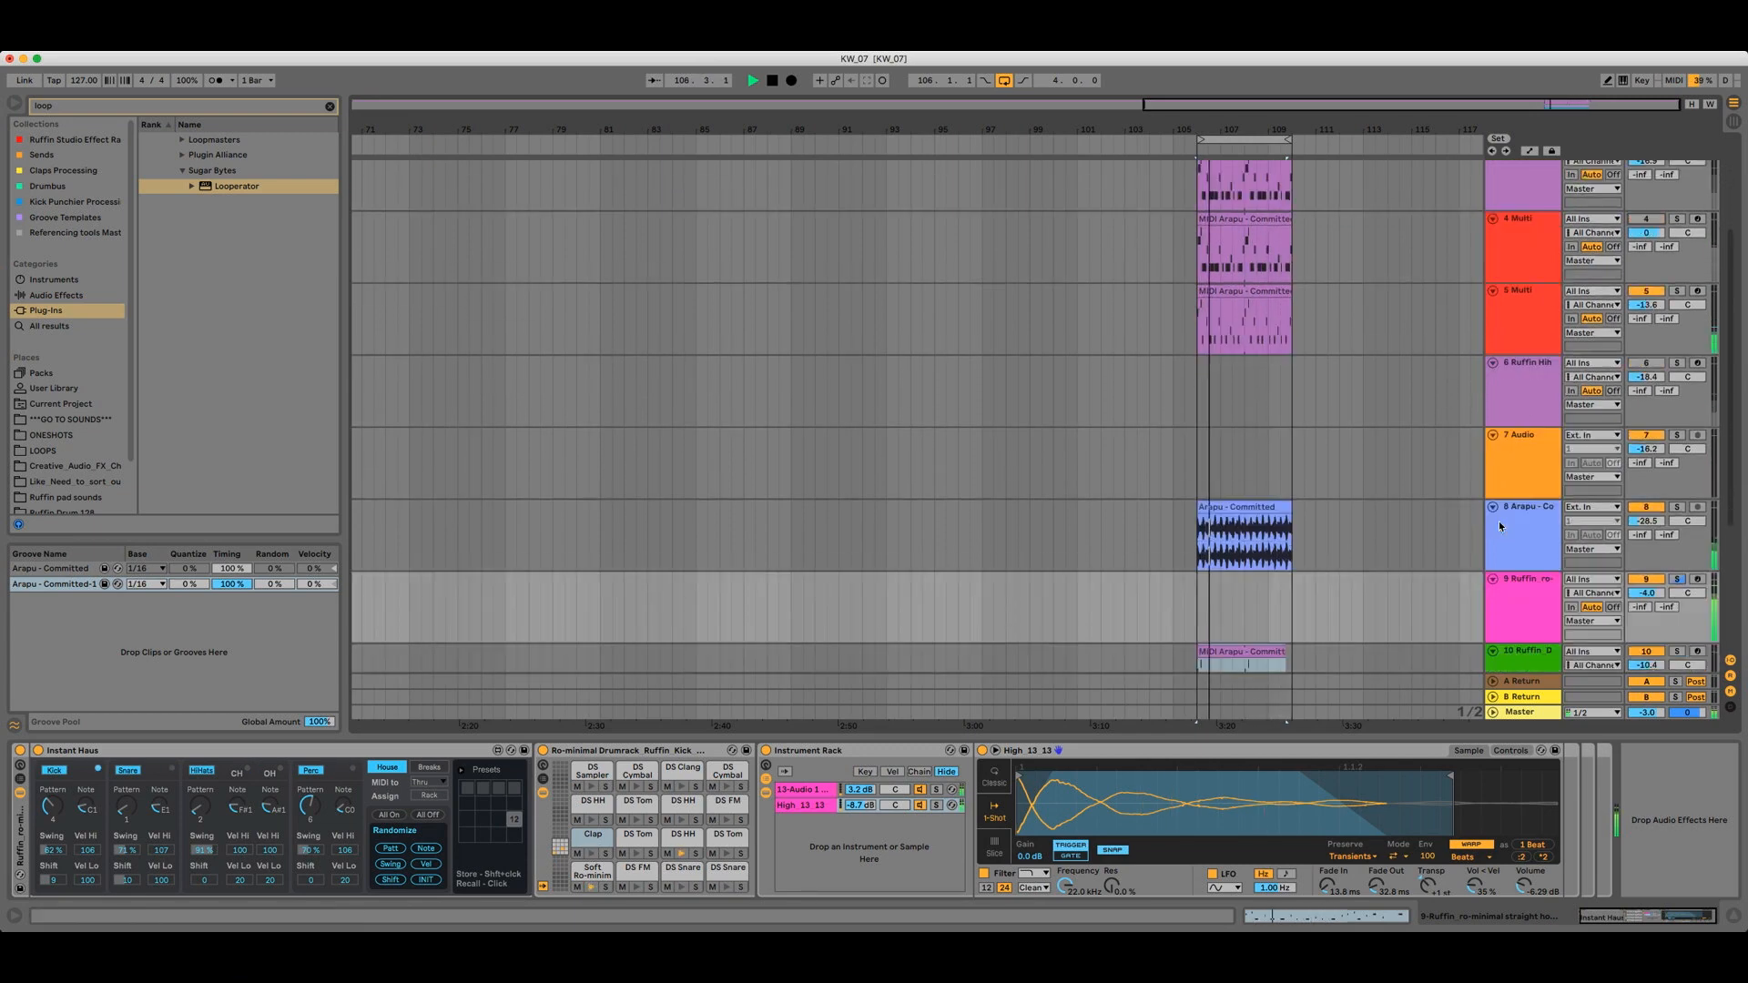
scroll(1501, 498, down, 3)
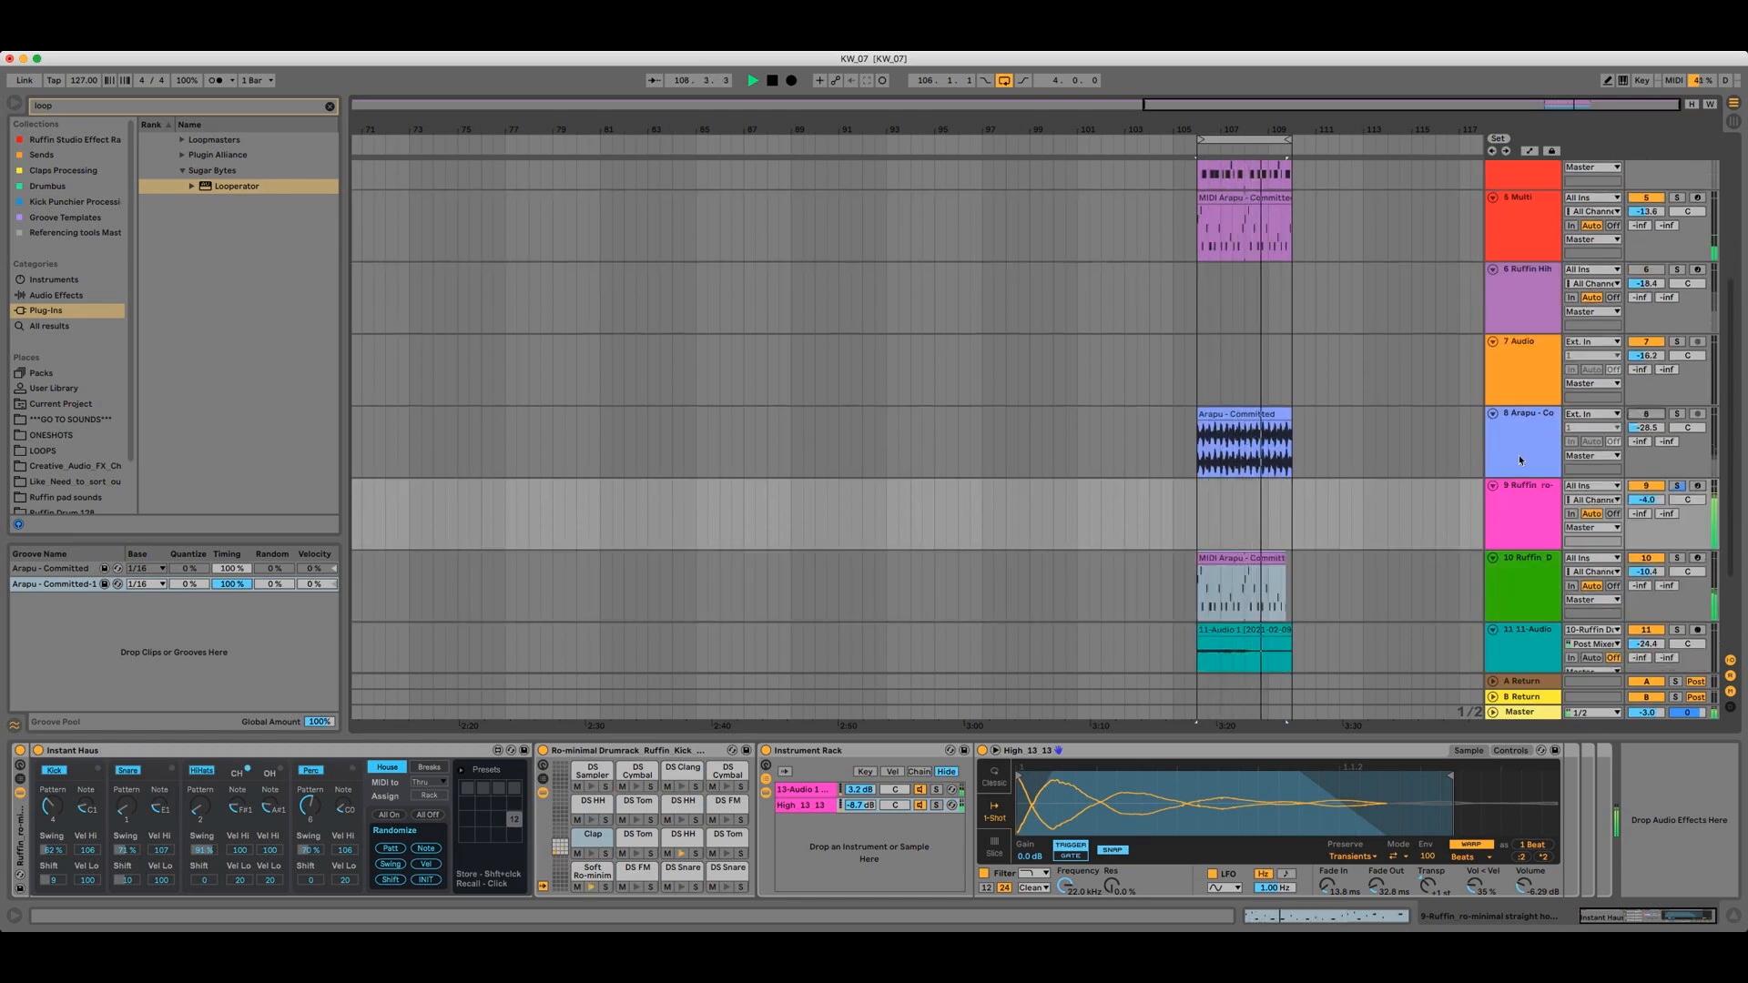
scroll(1639, 430, down, 4)
click(1644, 428)
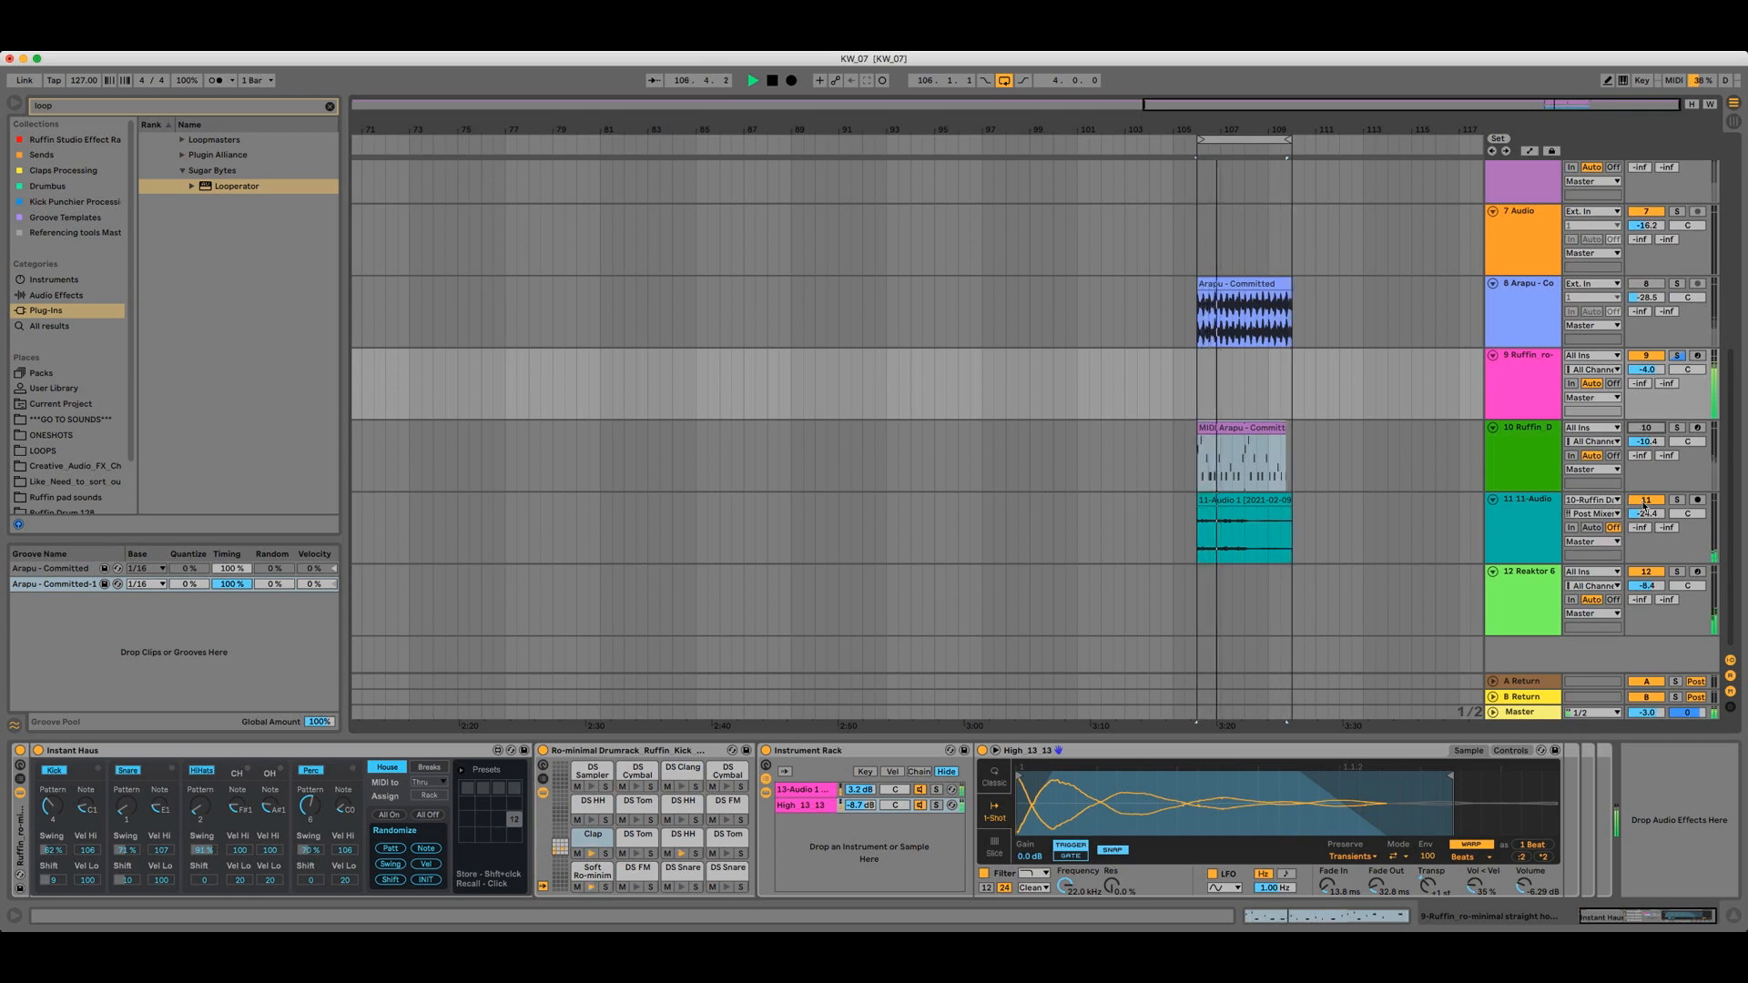
click(1645, 501)
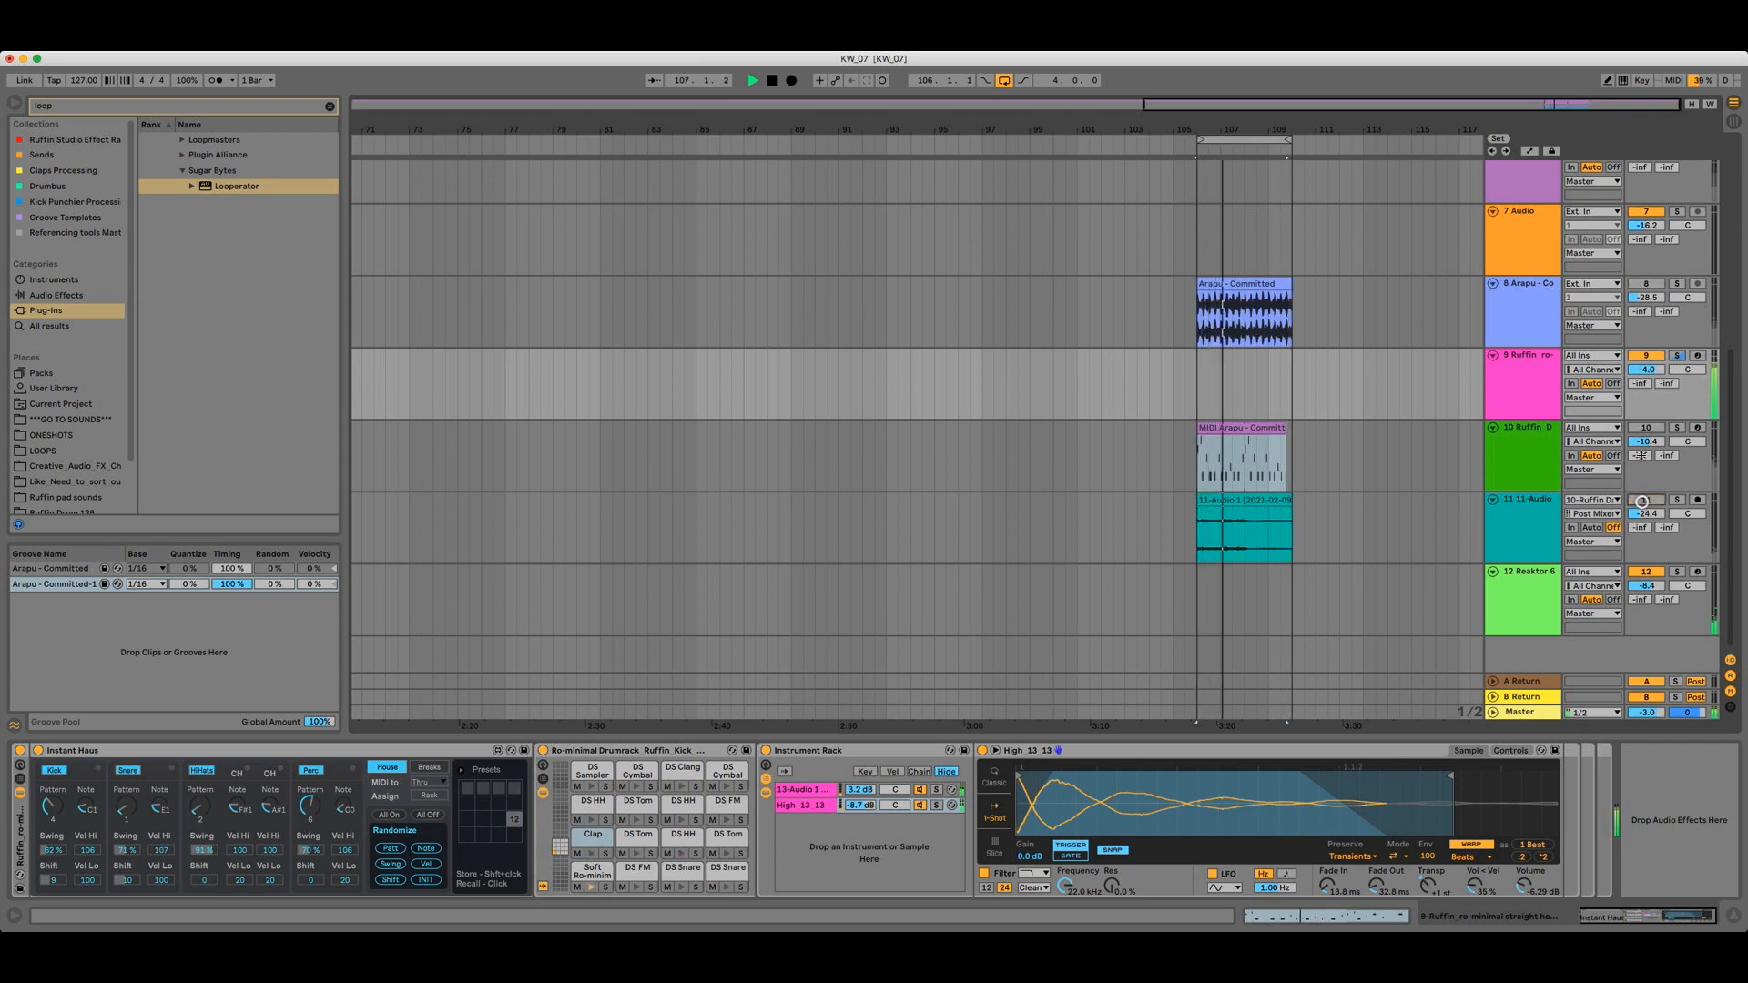
click(1645, 434)
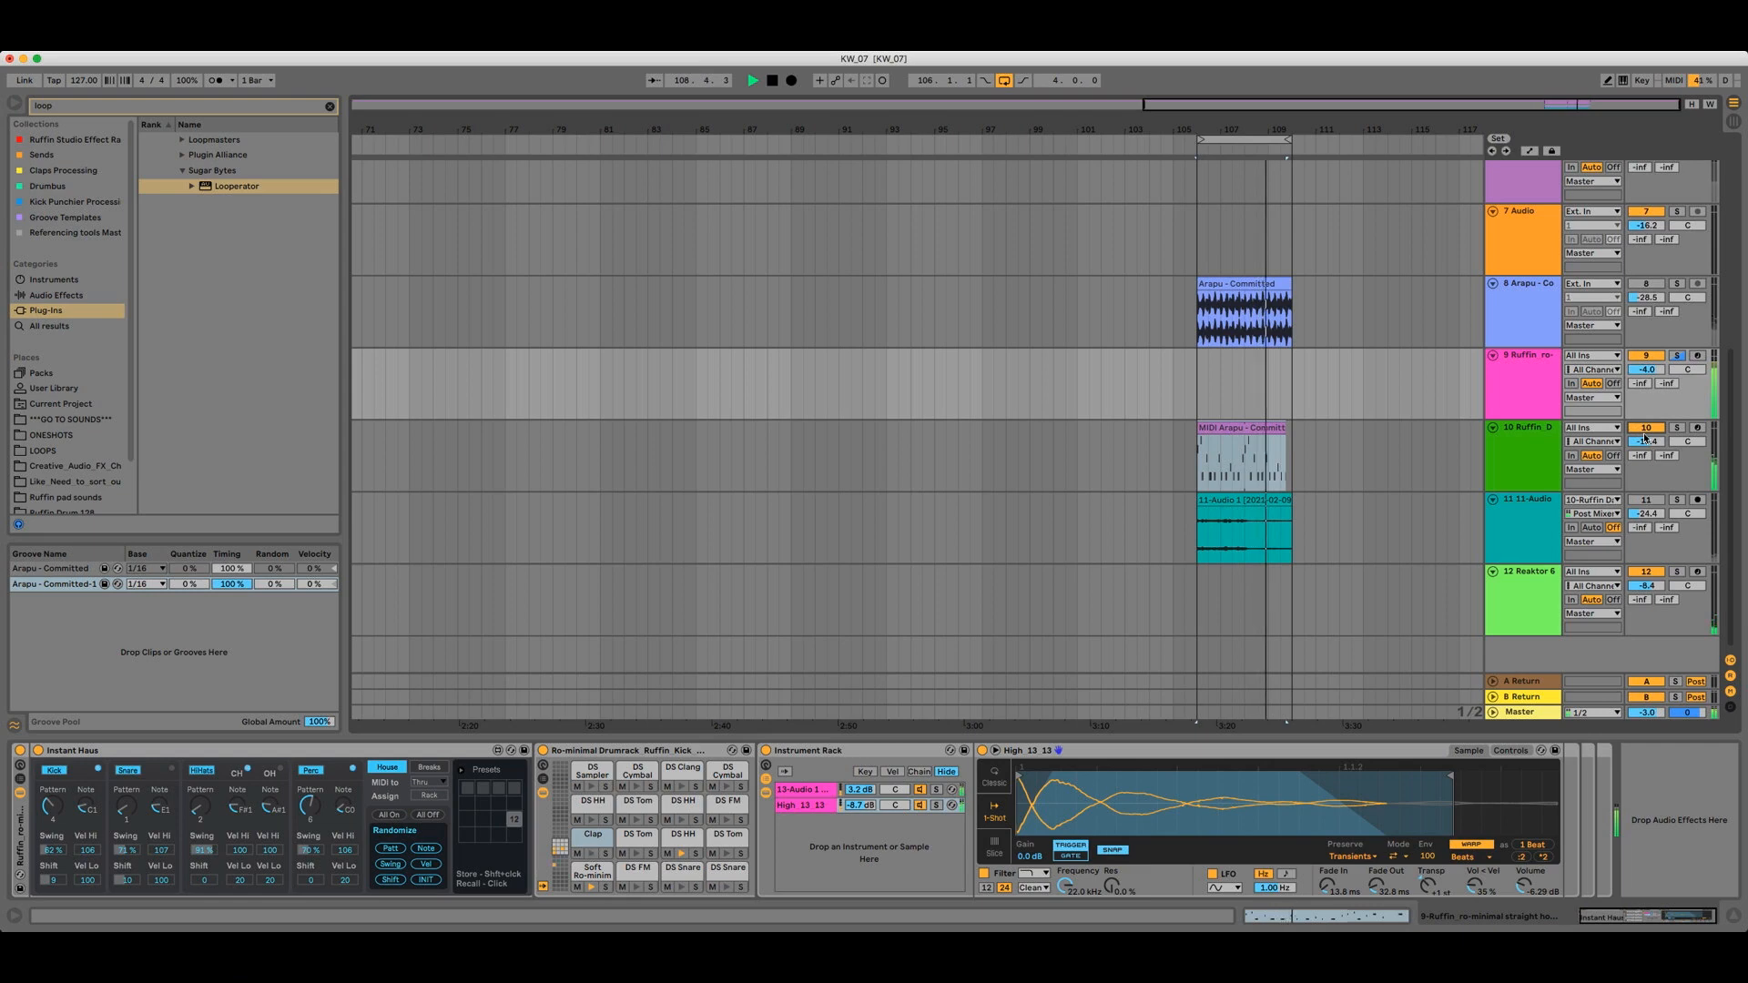
scroll(1645, 437, up, 5)
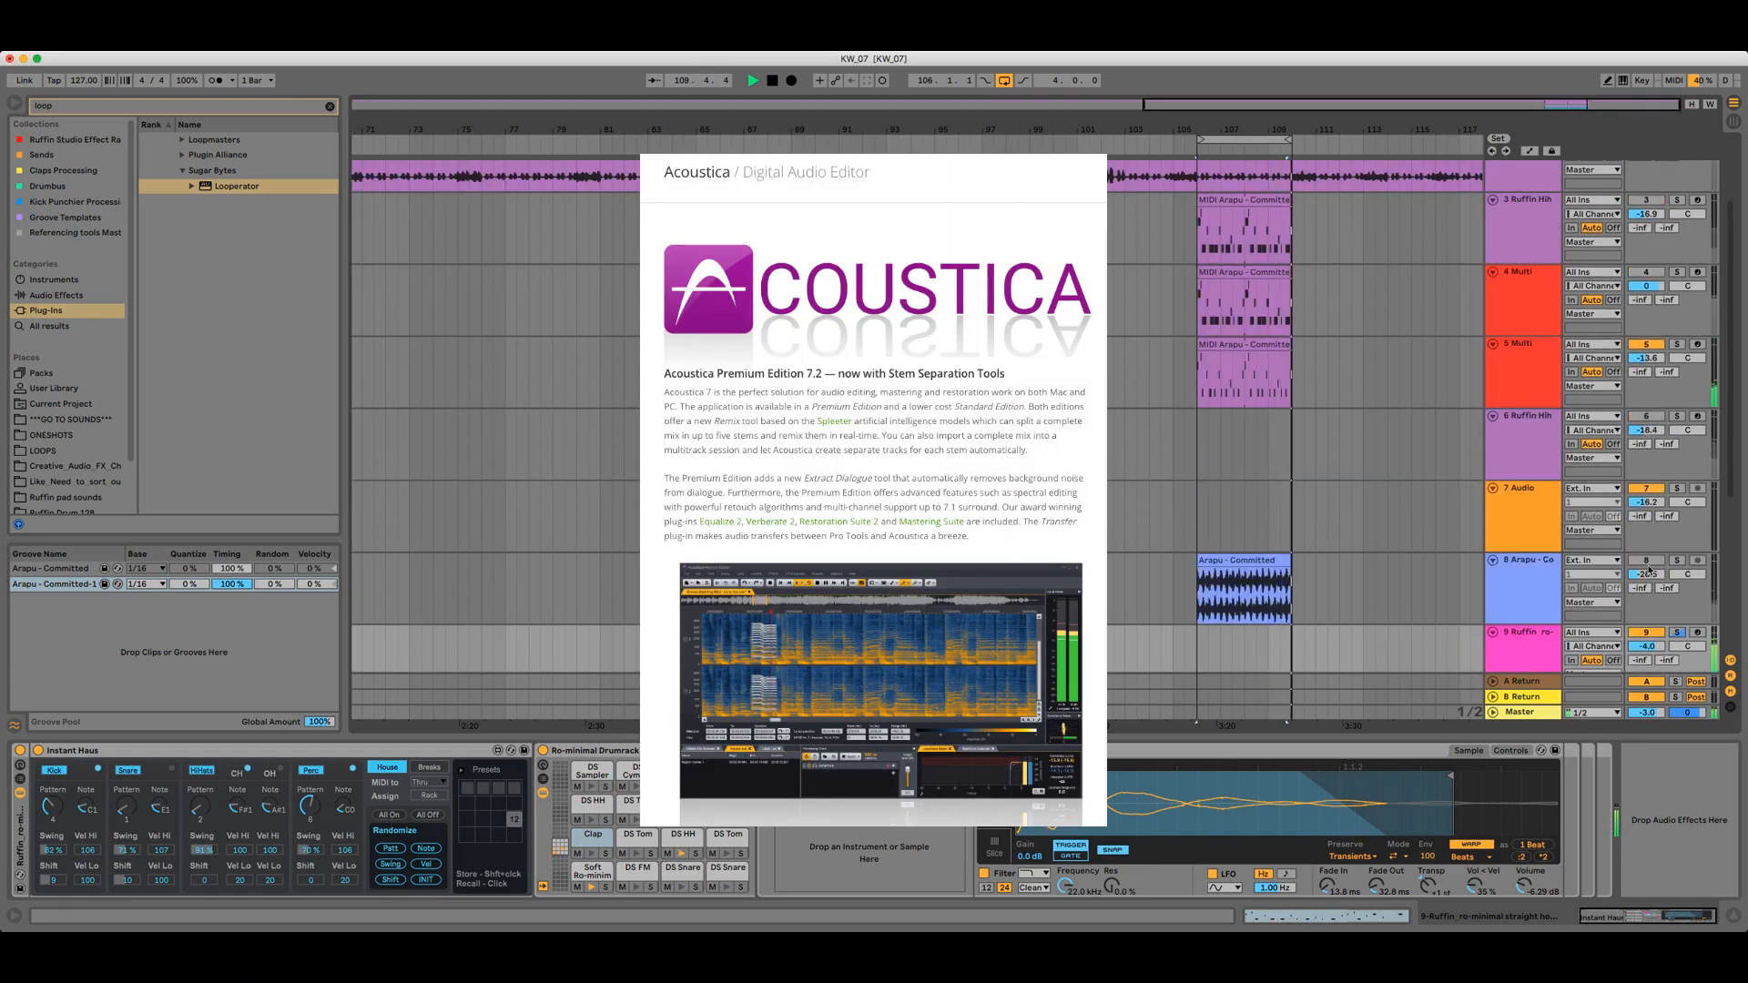